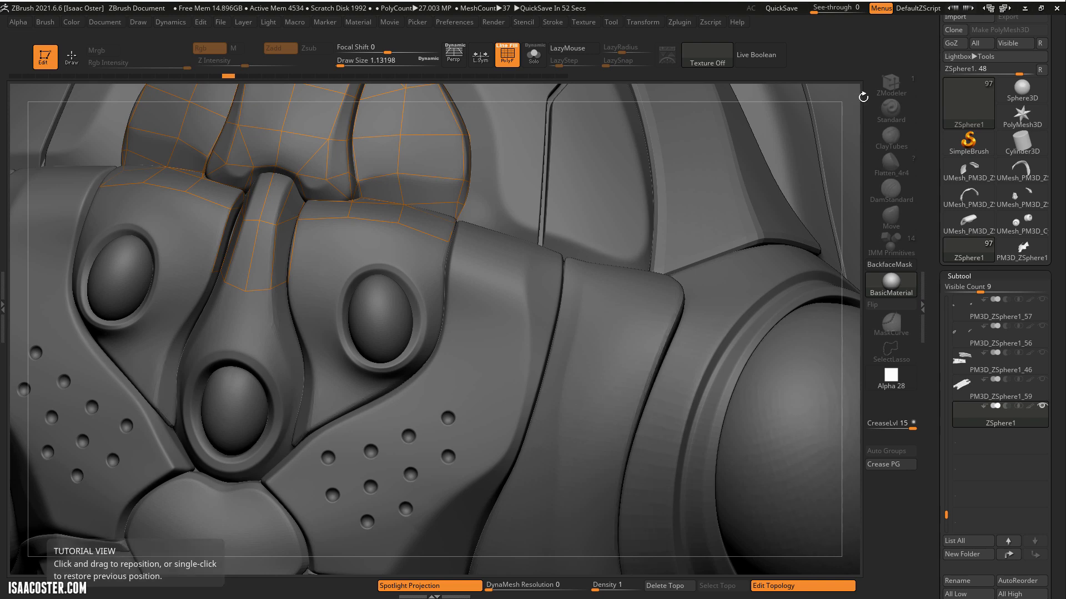
Orbit and zoom onto the oval socket beside the cage, with topology Draw (Q) enabled.
mouse_move(855, 98)
mouse_down()
mouse_move(755, 225)
mouse_move(763, 204)
mouse_up()
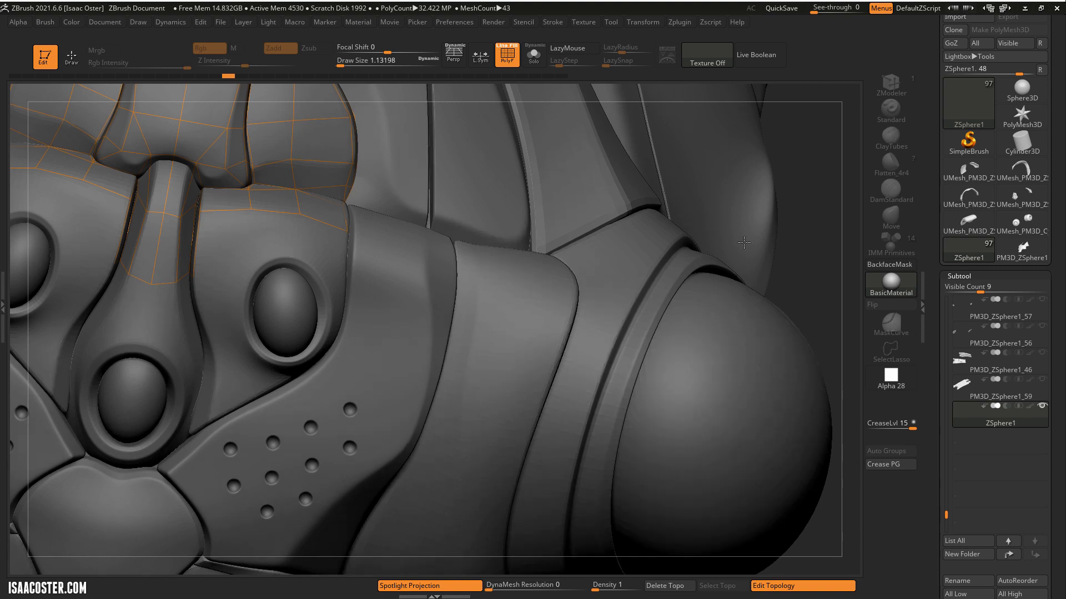
mouse_move(752, 262)
mouse_down()
mouse_move(790, 262)
mouse_move(421, 420)
mouse_up()
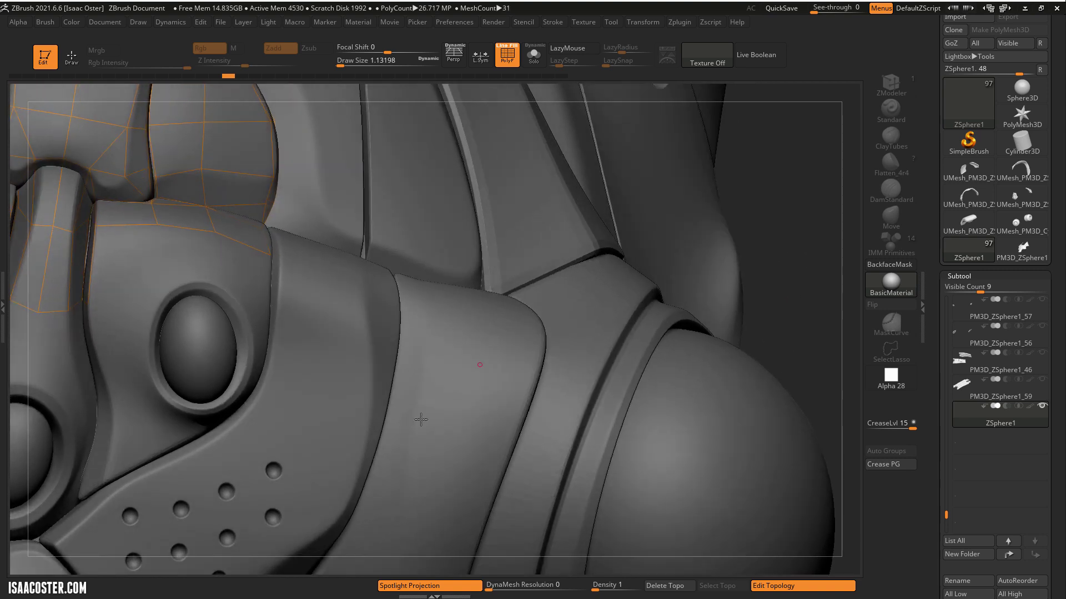
key(q)
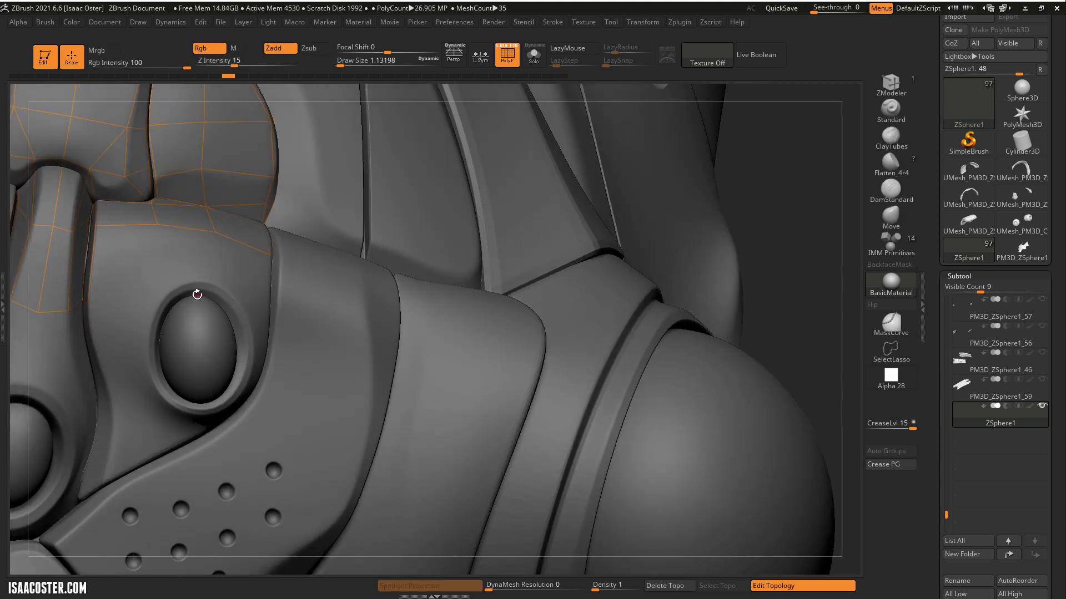
drag(840, 232, 162, 235)
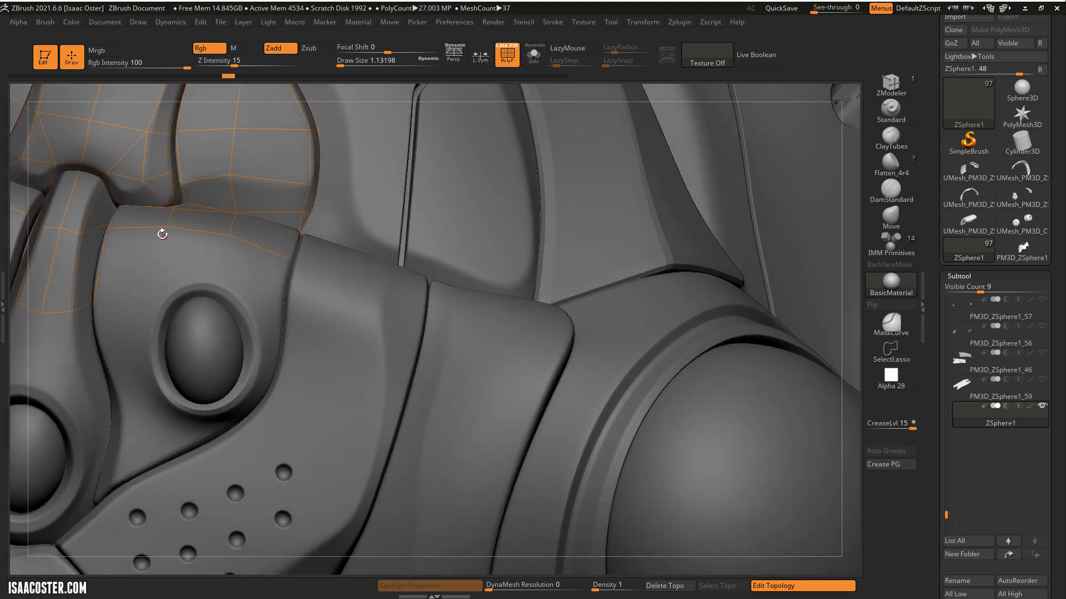
Accept the undo-history warning and place points around the socket's upper, right and lower rim.
click(184, 284)
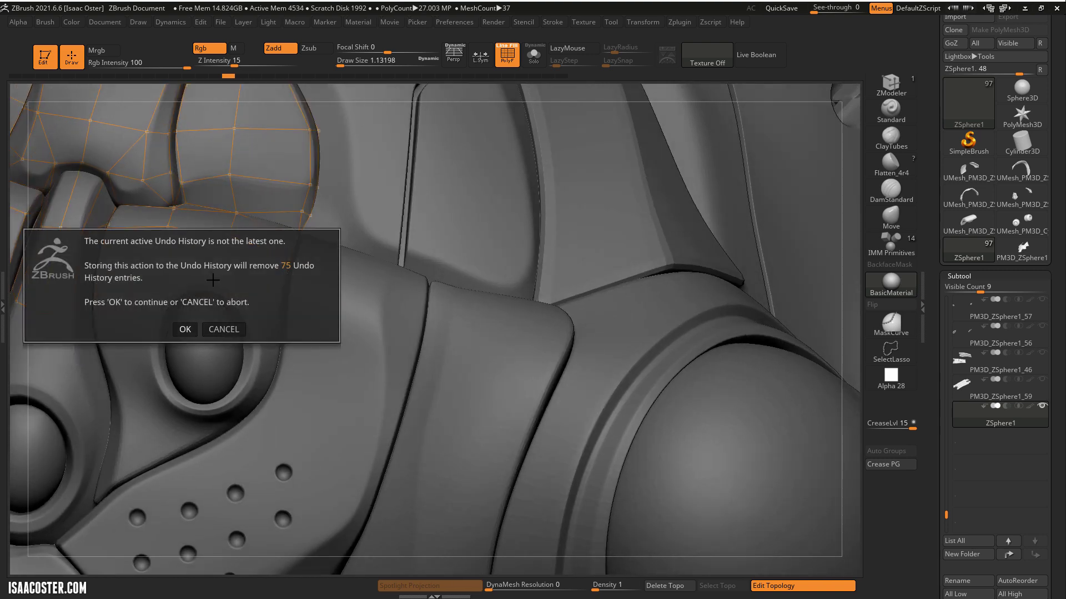
click(184, 330)
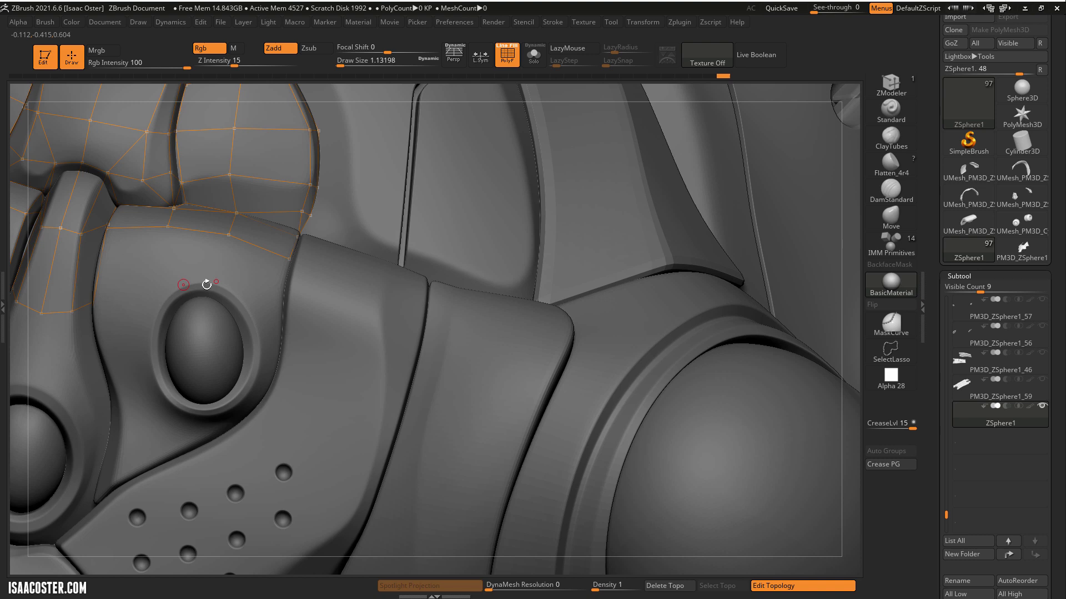
click(215, 282)
click(245, 302)
click(260, 332)
click(257, 383)
click(226, 411)
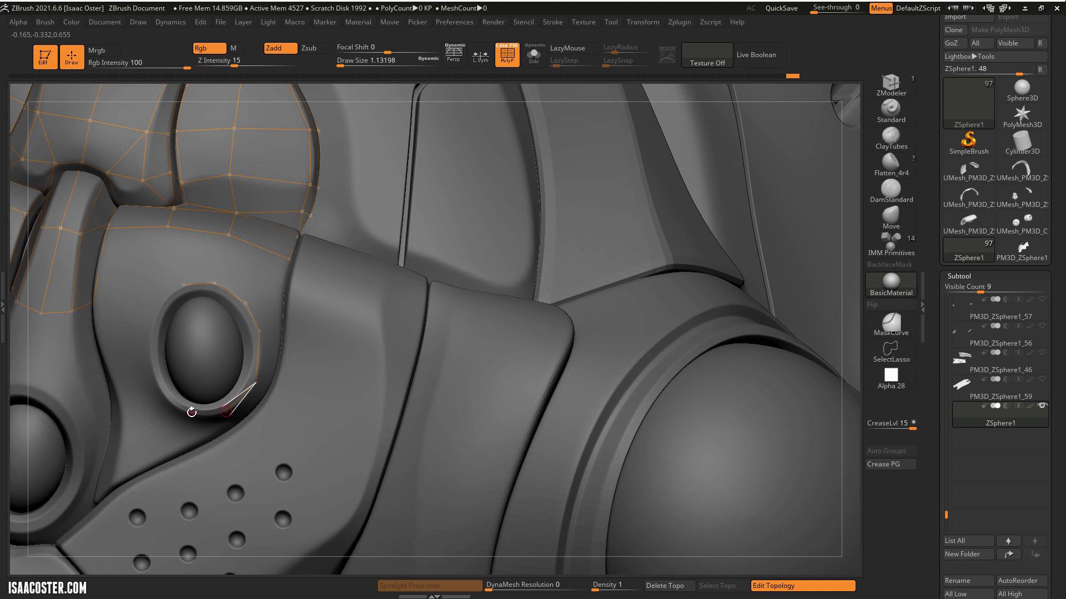
click(192, 412)
click(165, 390)
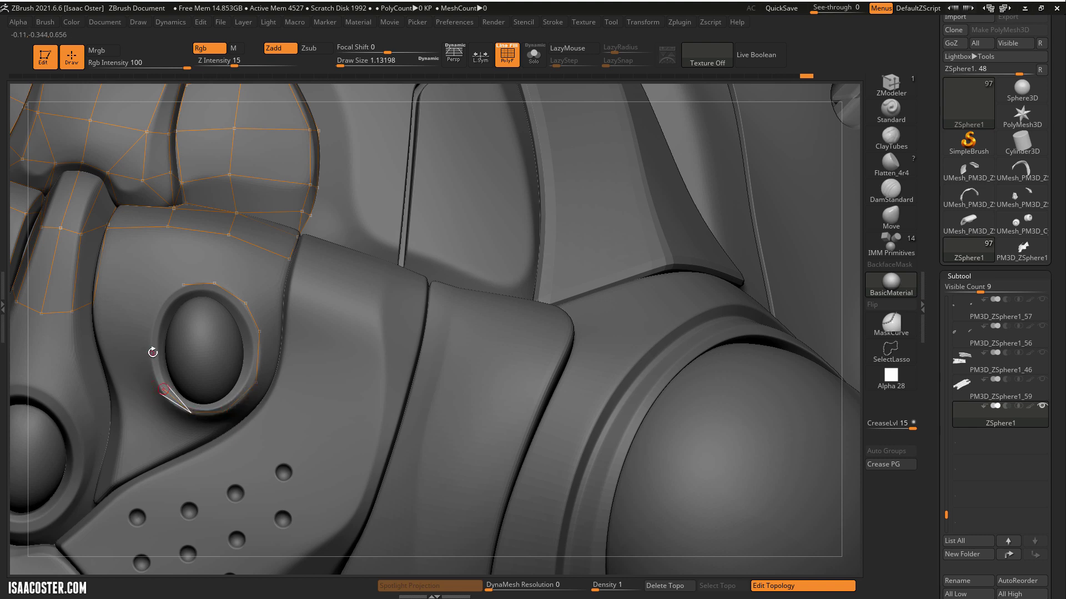
click(153, 355)
click(153, 323)
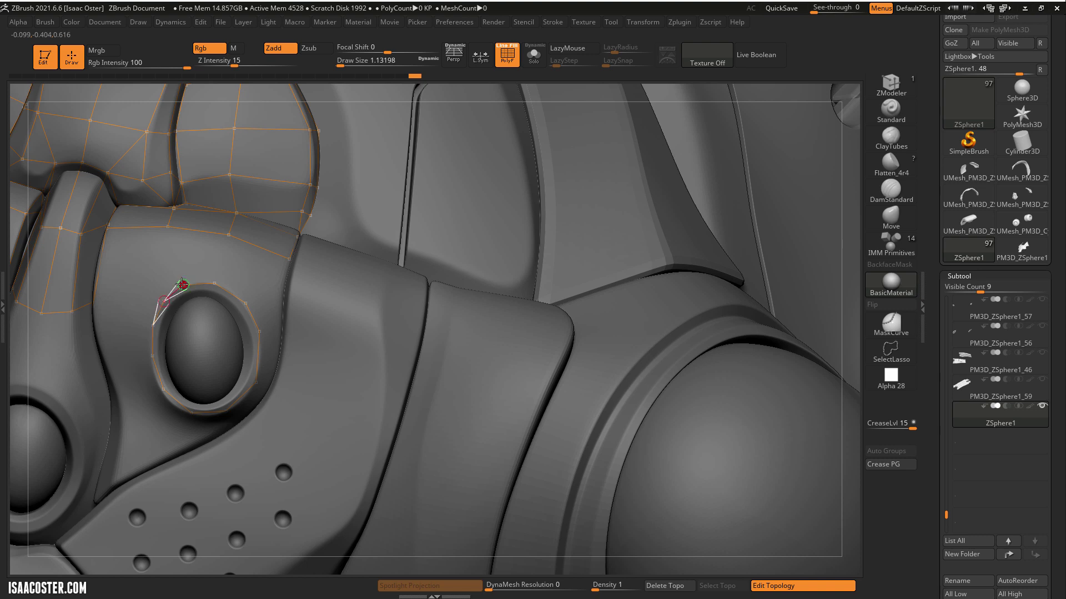
Undo the stray left-side points and close the rim ring down the right side.
key(z)
click(191, 283)
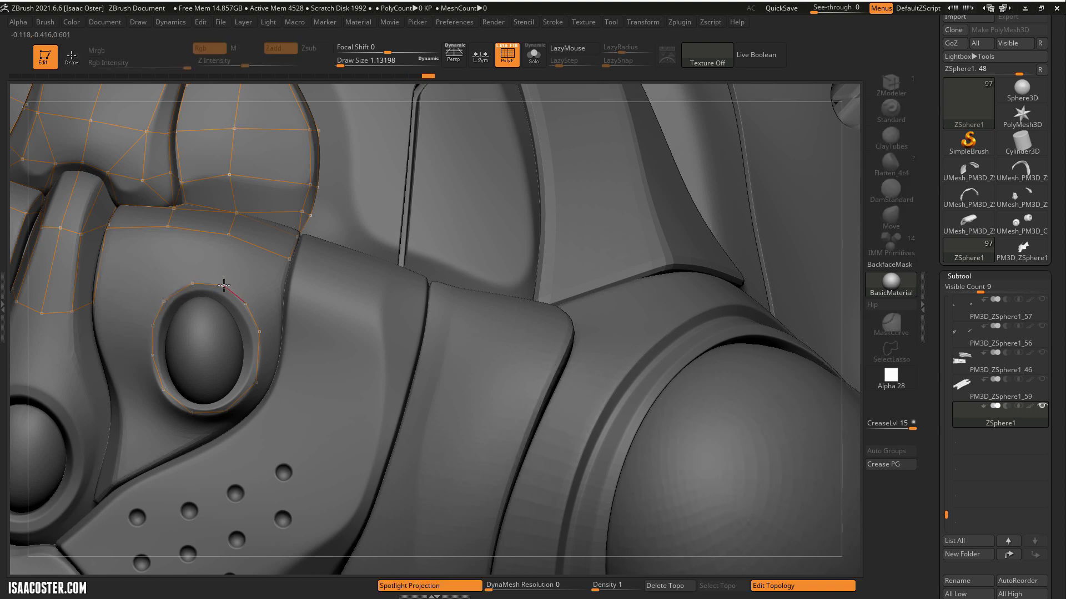
click(152, 358)
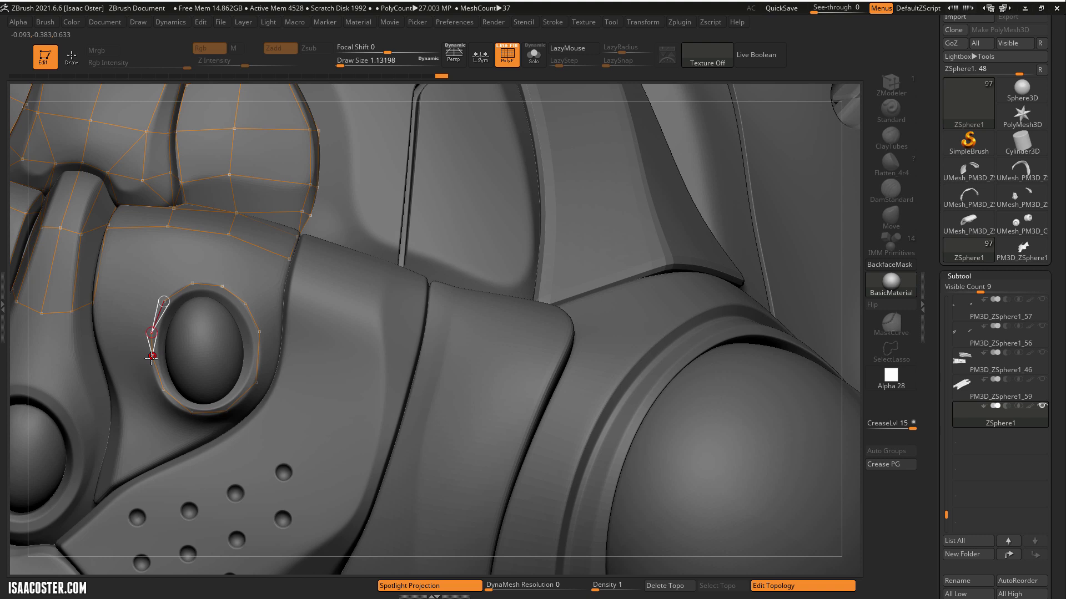
key(ctrl+z)
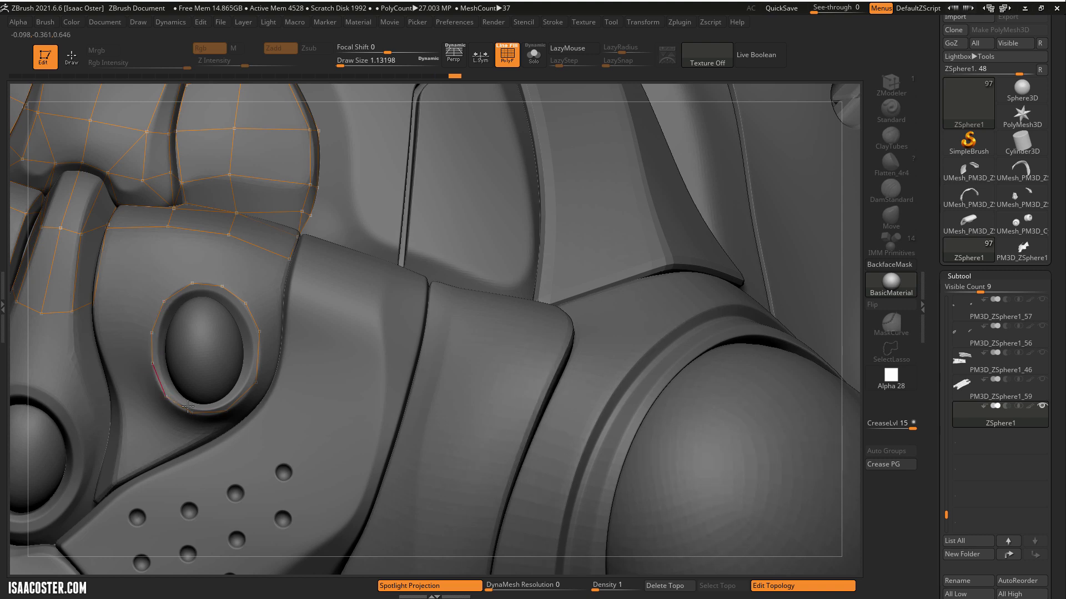
click(190, 409)
click(254, 384)
click(261, 336)
click(260, 339)
alt+click(259, 342)
click(259, 337)
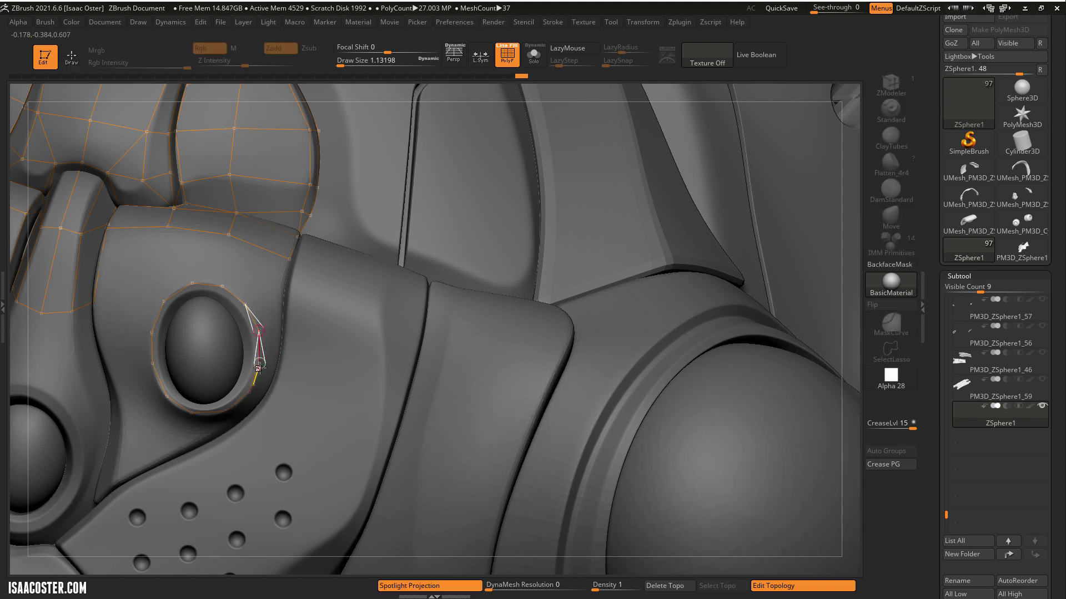
click(259, 359)
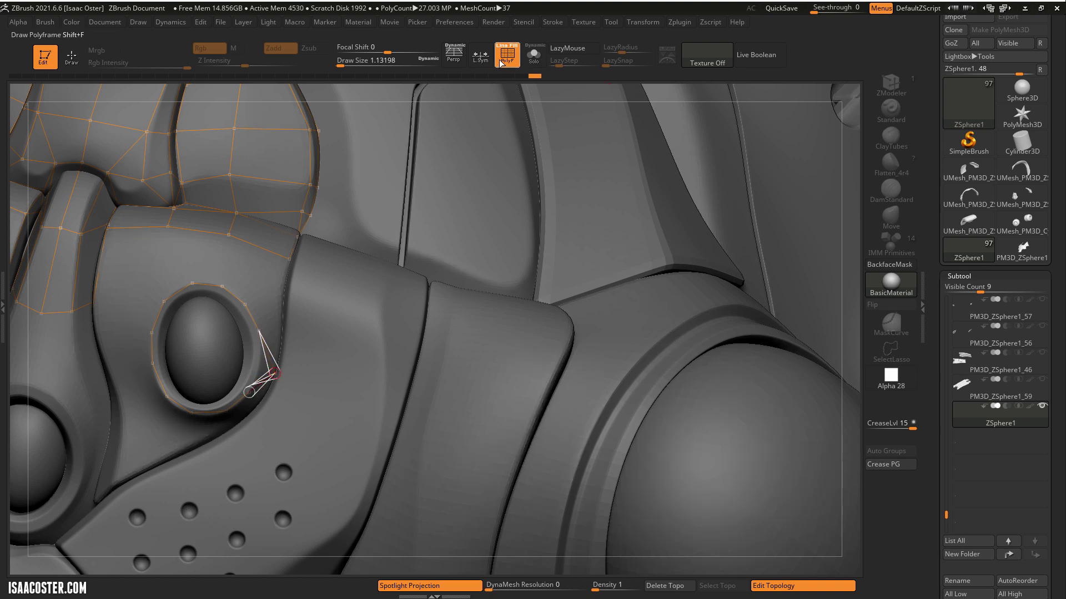
click(534, 55)
ctrl+right_drag(446, 360, 400, 386)
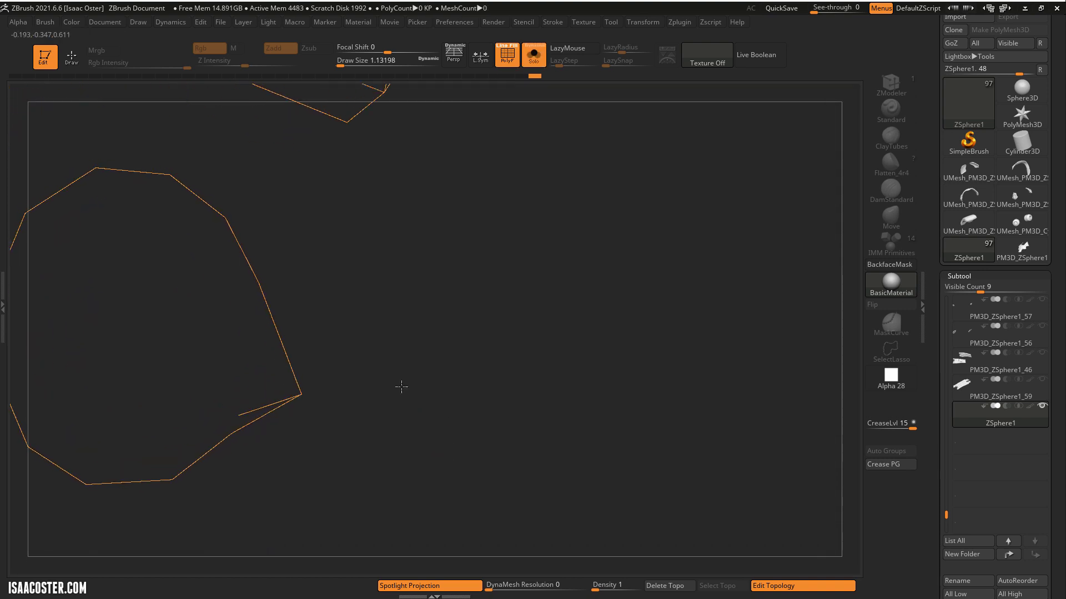
key(q)
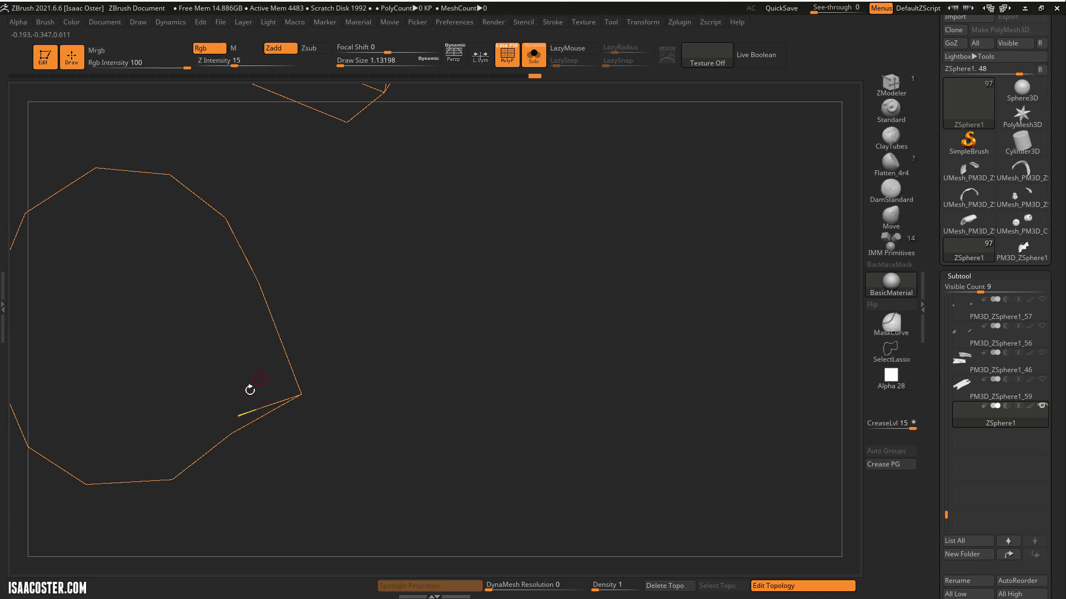
ctrl+right_drag(304, 430, 292, 411)
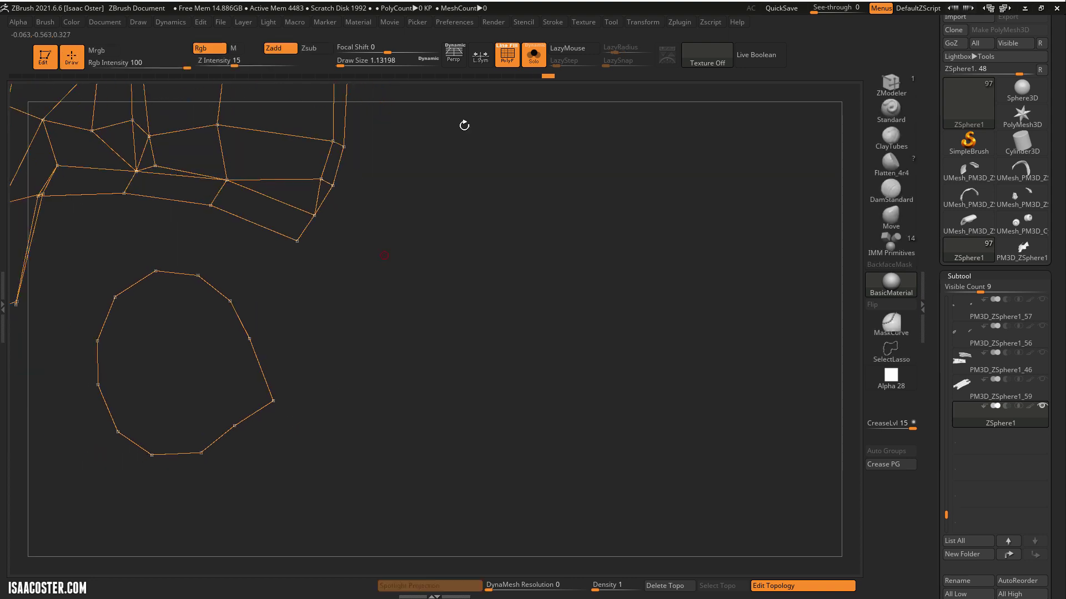
click(541, 60)
Restart from the lower-right rim point and add quads along the socket's right rim.
key(q)
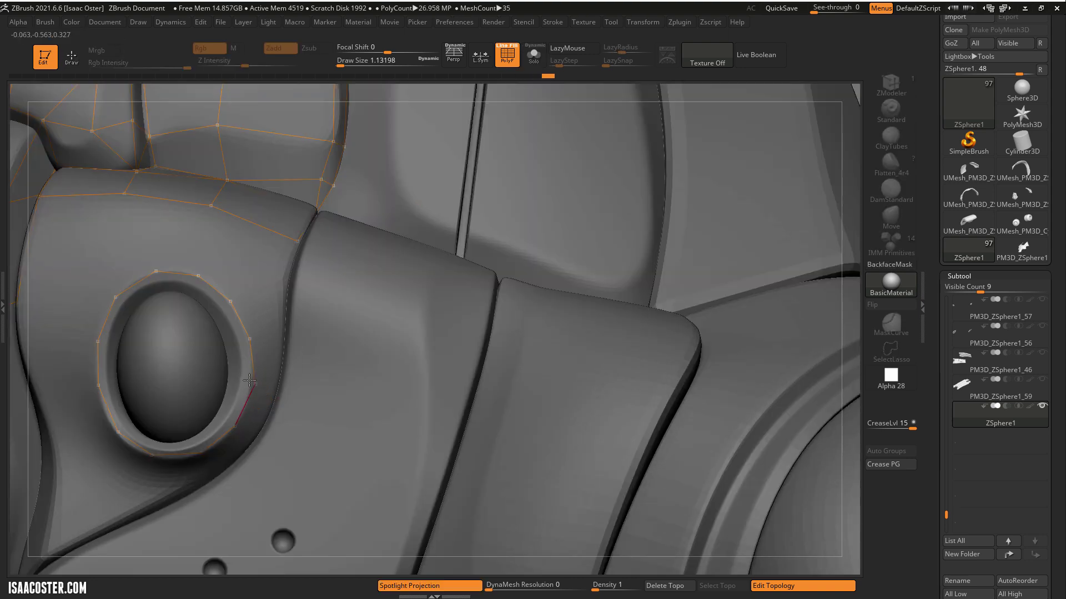
click(251, 382)
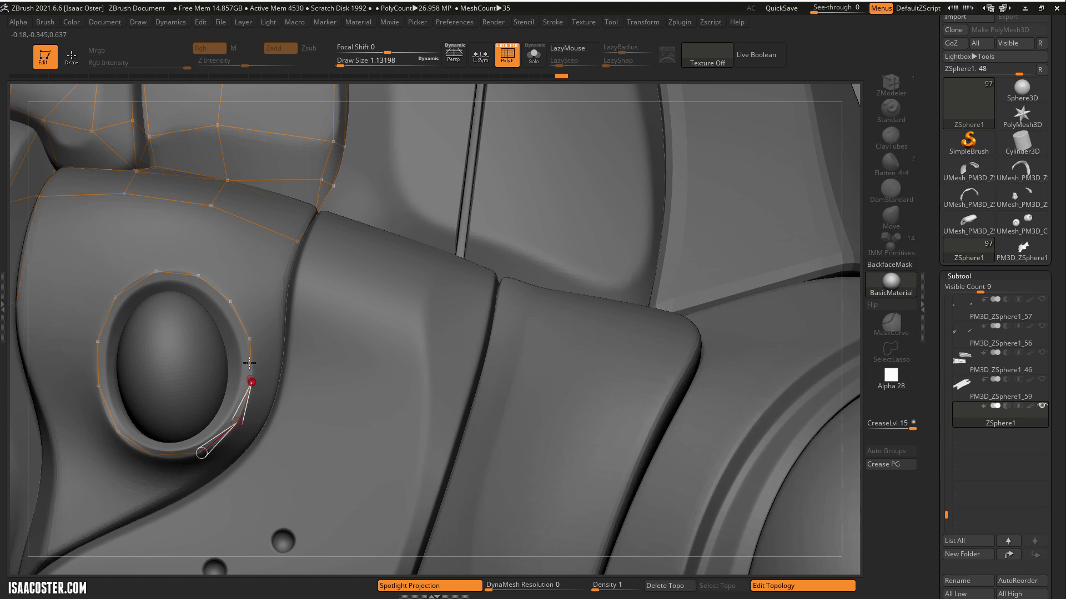
key(q)
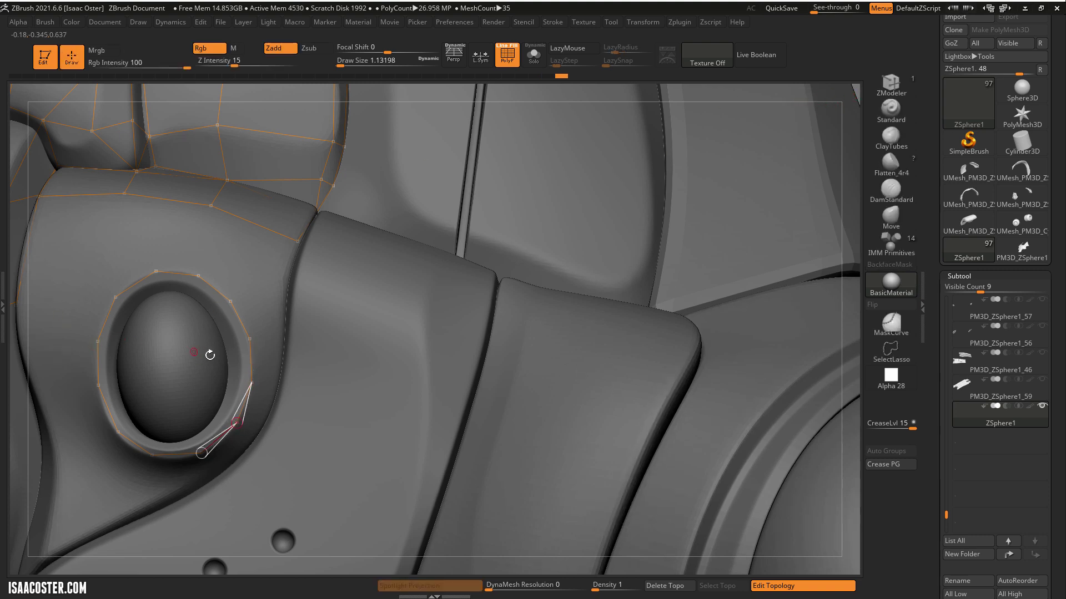
key(q)
key(q)
click(252, 382)
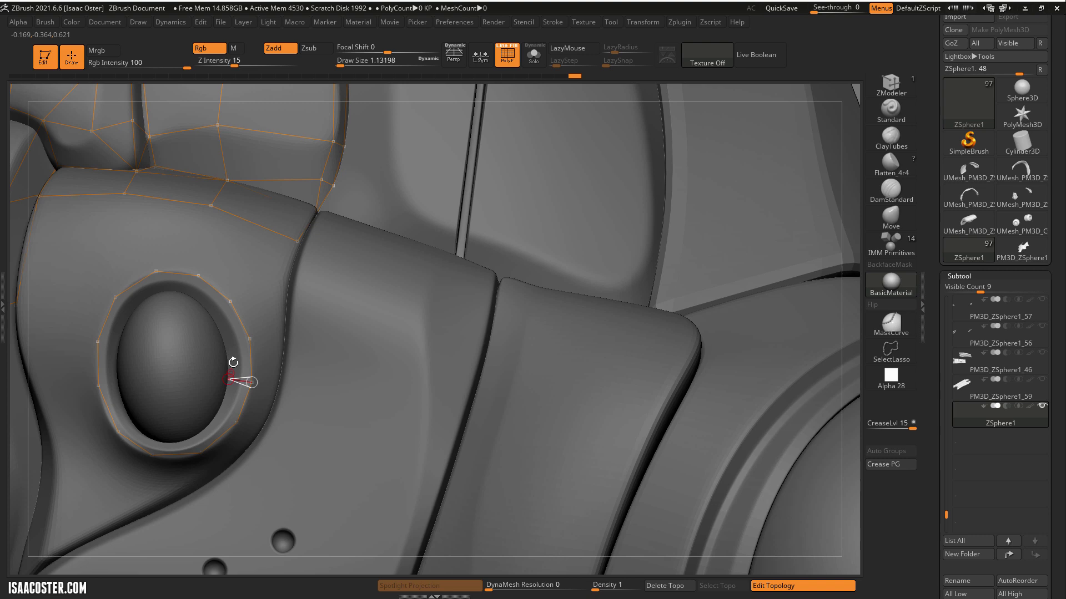
click(250, 338)
click(225, 346)
click(230, 301)
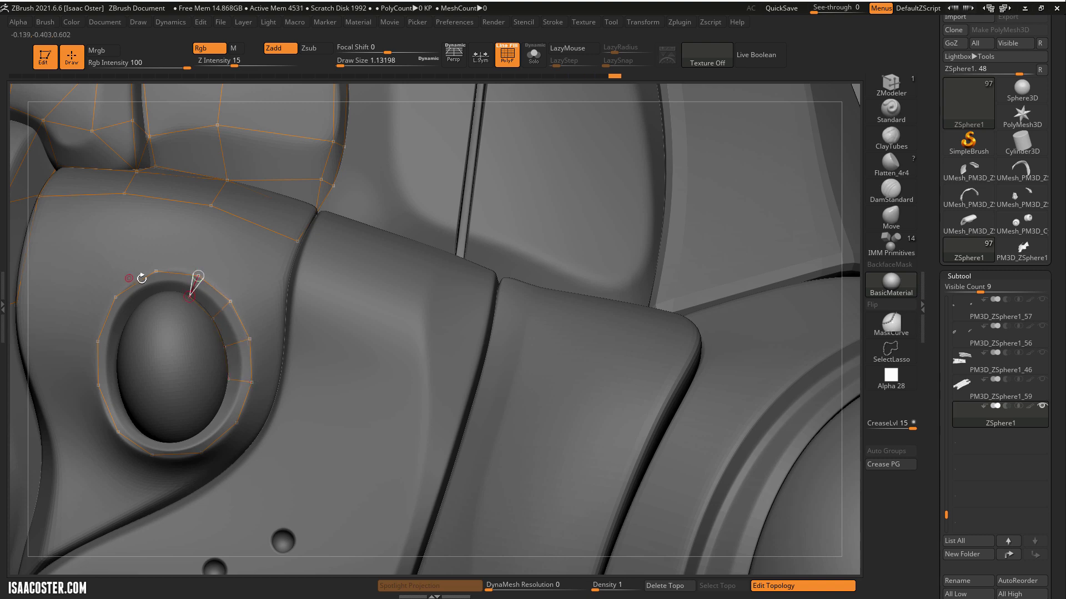
Add quads across the upper, outer and bottom rim until the ring closes.
click(161, 291)
click(116, 297)
click(98, 342)
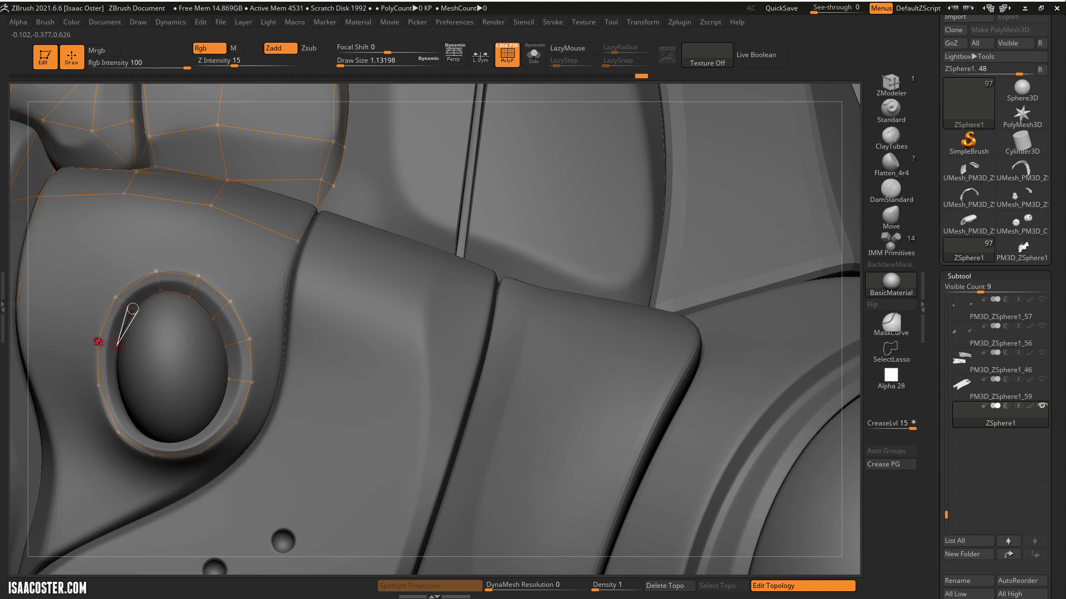
click(116, 386)
click(118, 431)
click(152, 455)
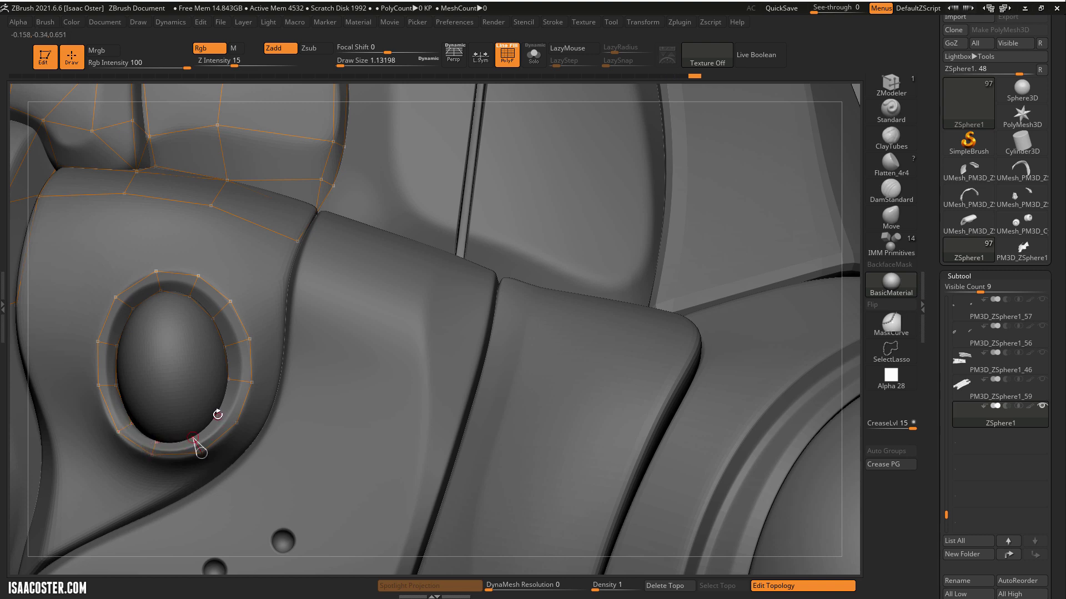
click(236, 423)
click(228, 378)
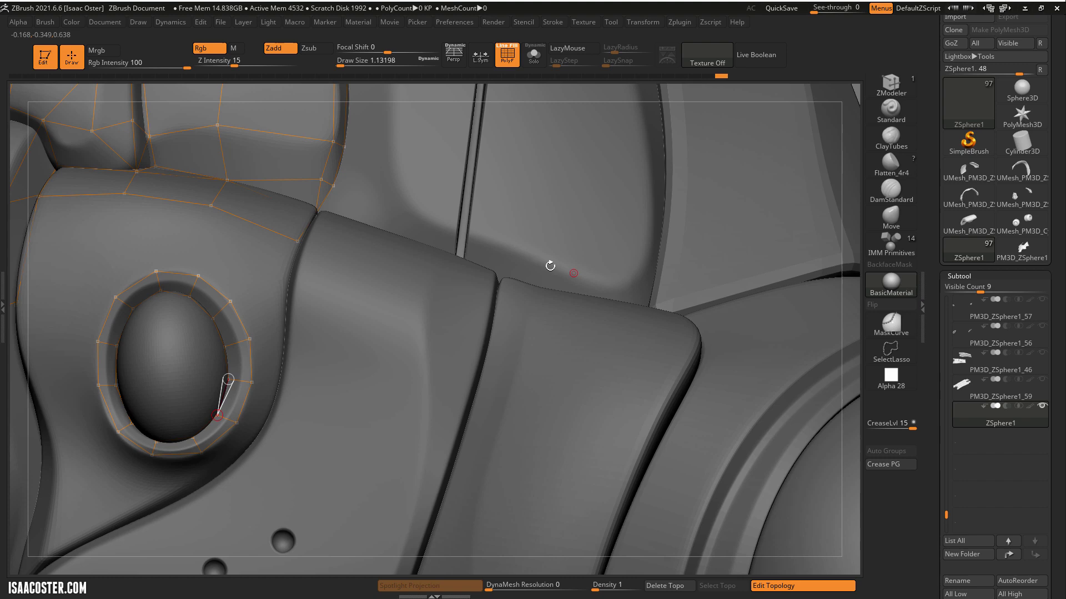
key(a)
right_drag(434, 333, 451, 333)
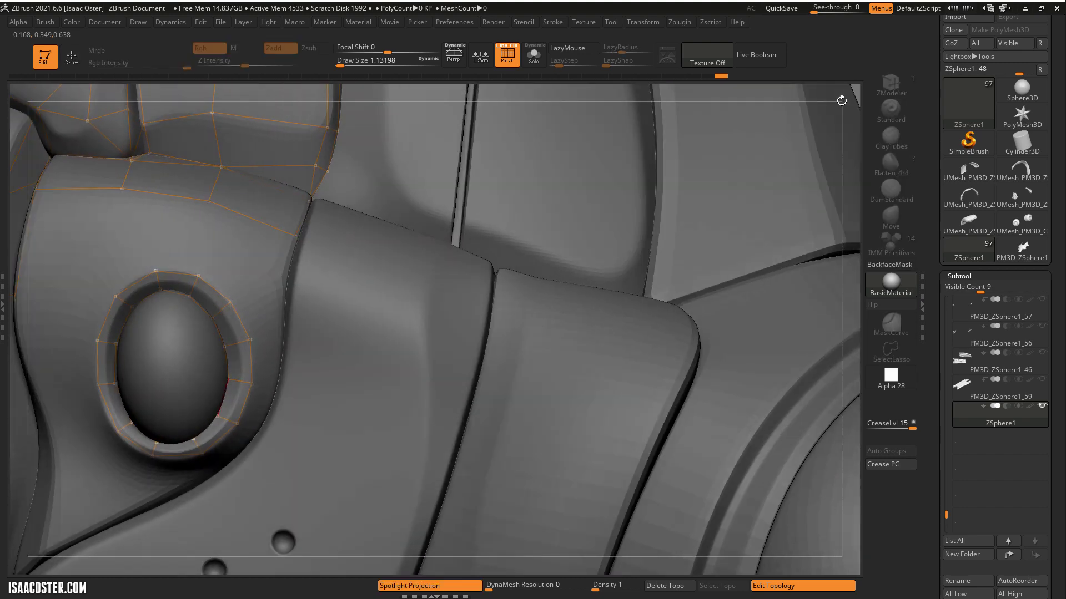
right_drag(842, 99, 806, 155)
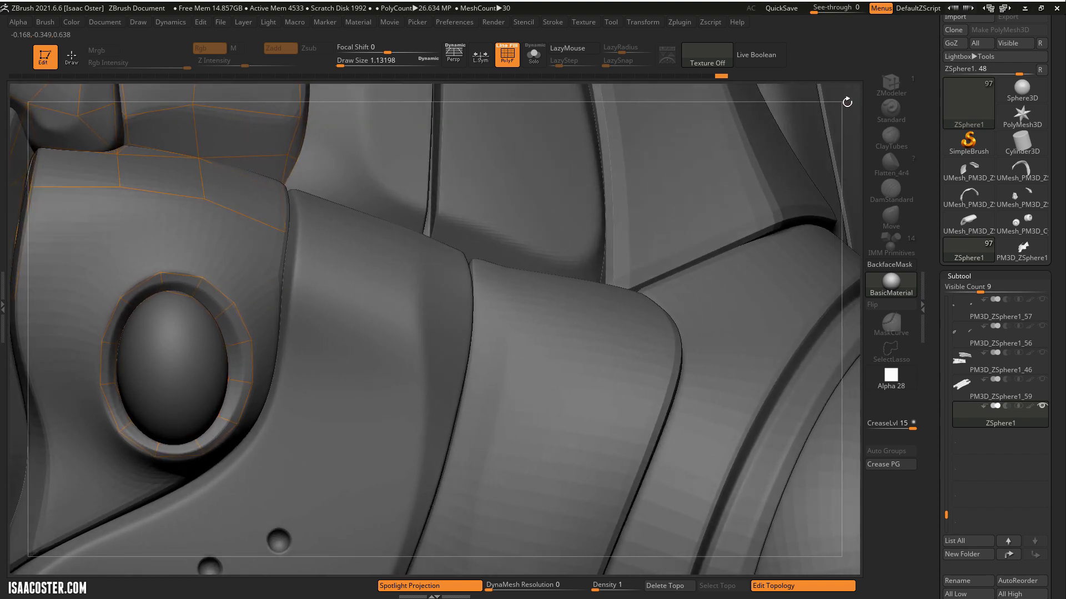
mouse_move(848, 94)
right_down()
mouse_move(763, 138)
mouse_move(819, 163)
right_up()
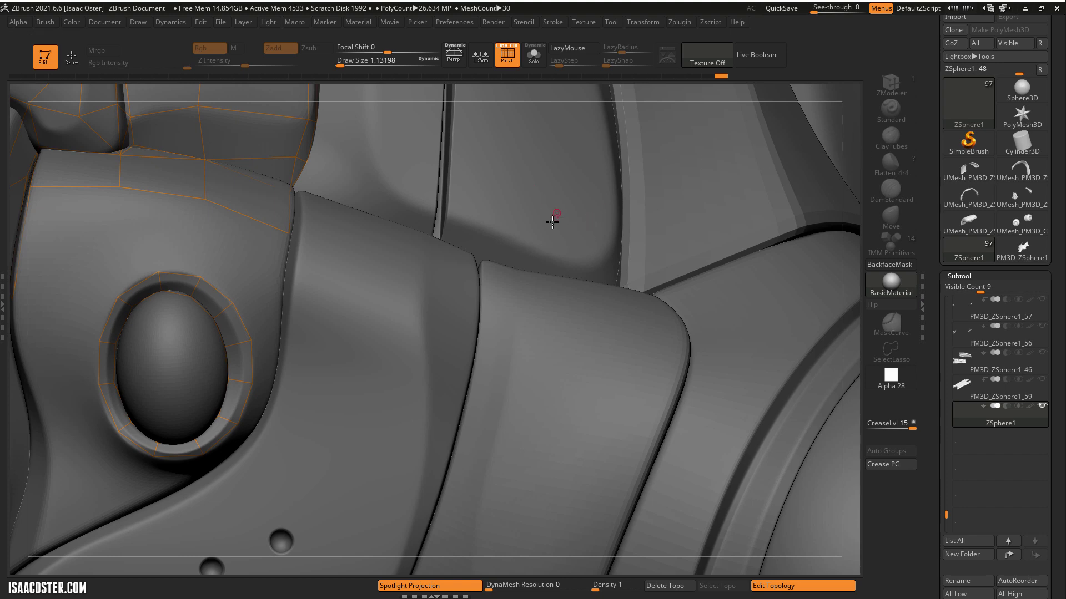
right_drag(552, 221, 374, 195)
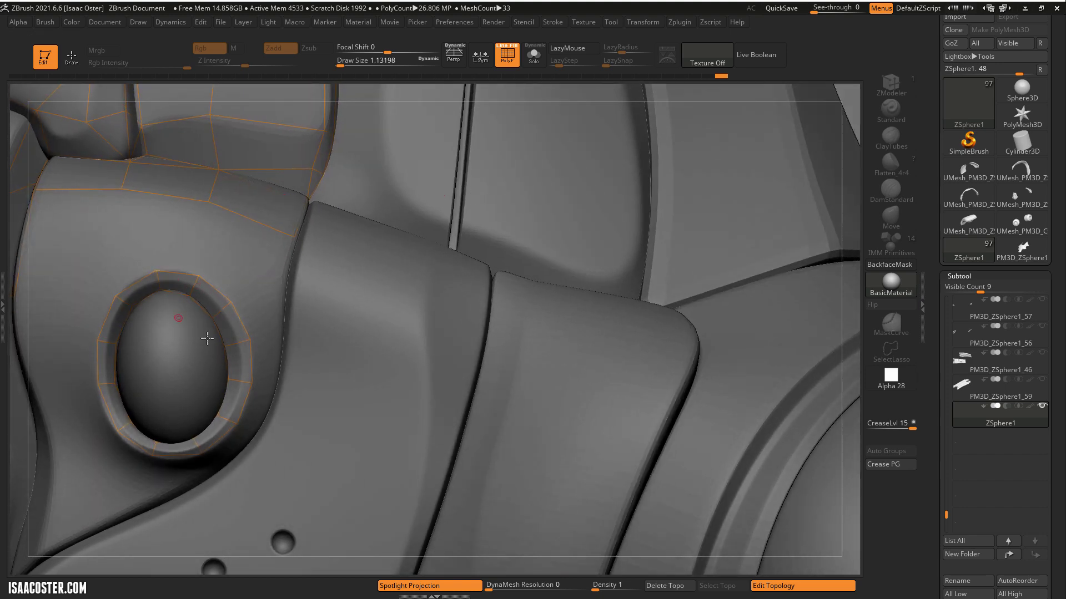
right_drag(206, 338, 158, 300)
key(q)
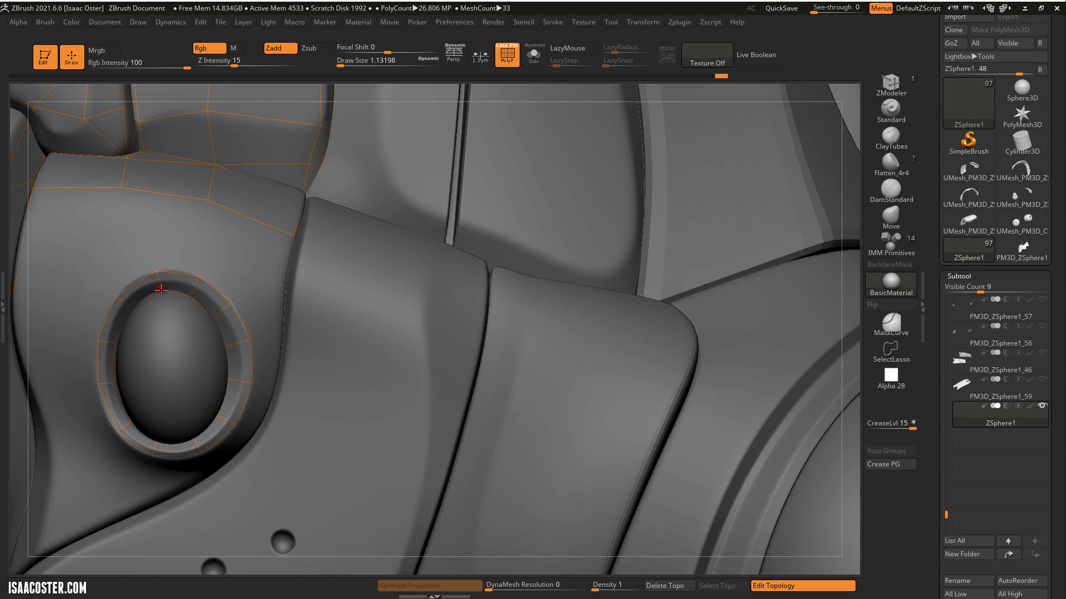
Place inner-ring vertices on the dome down the left, along the bottom and up the right.
click(160, 289)
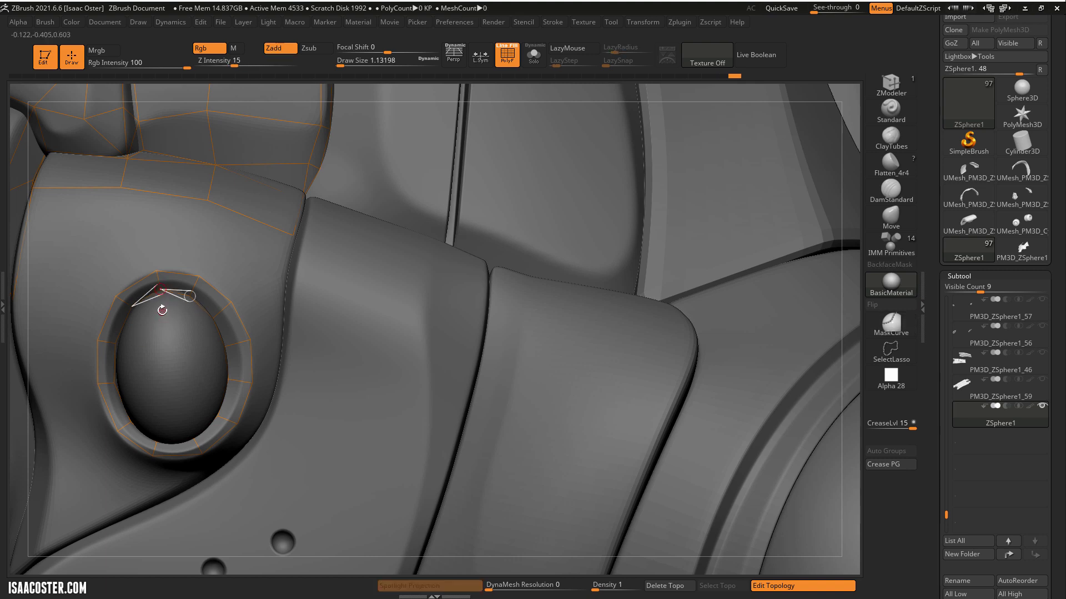
click(163, 305)
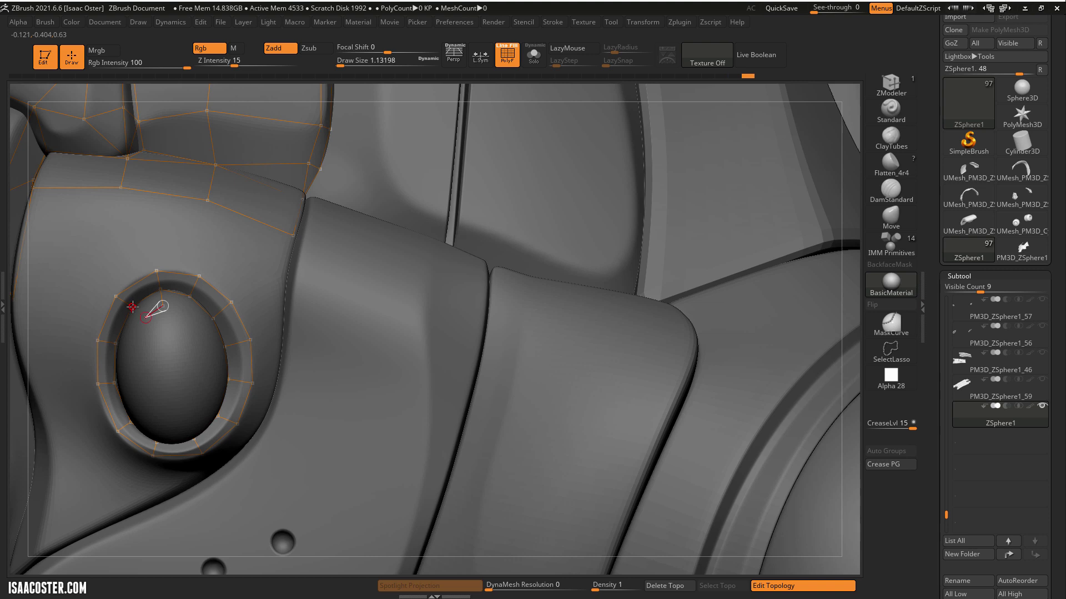
click(144, 318)
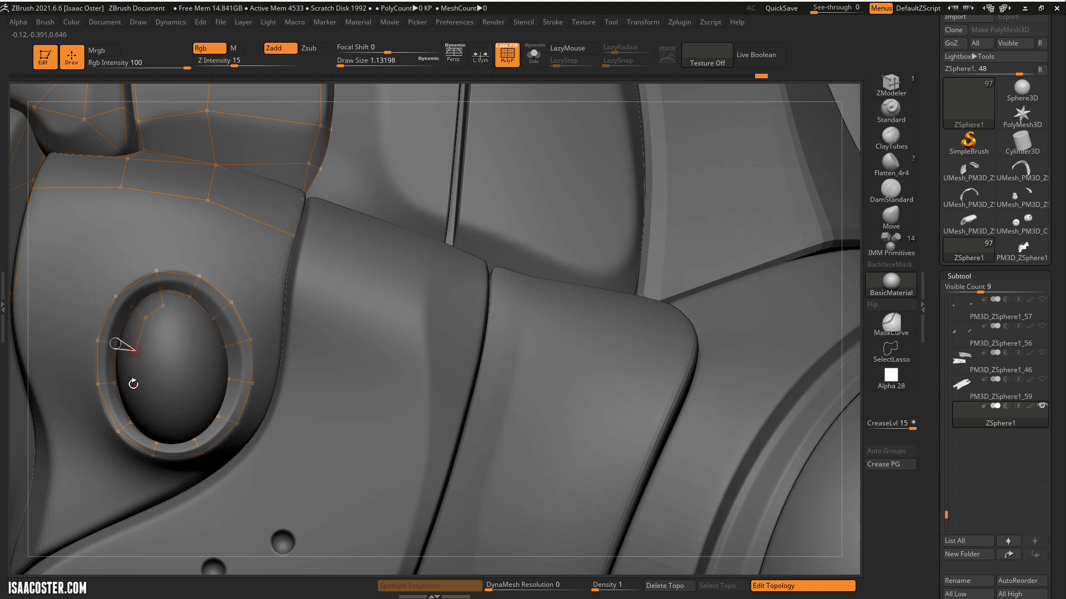
click(136, 350)
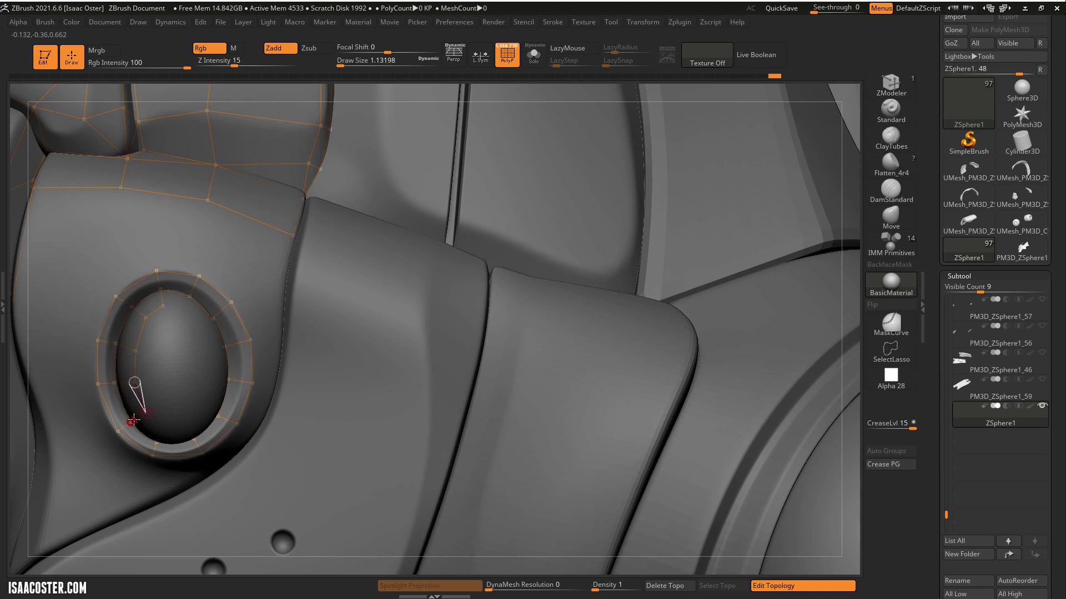
click(163, 425)
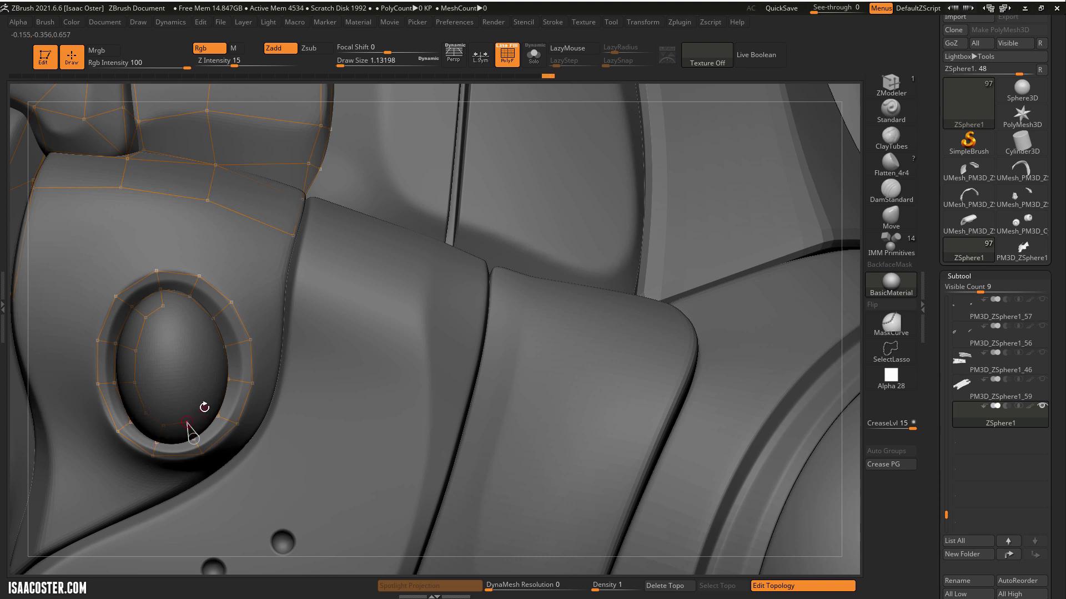
click(188, 422)
click(210, 352)
click(201, 328)
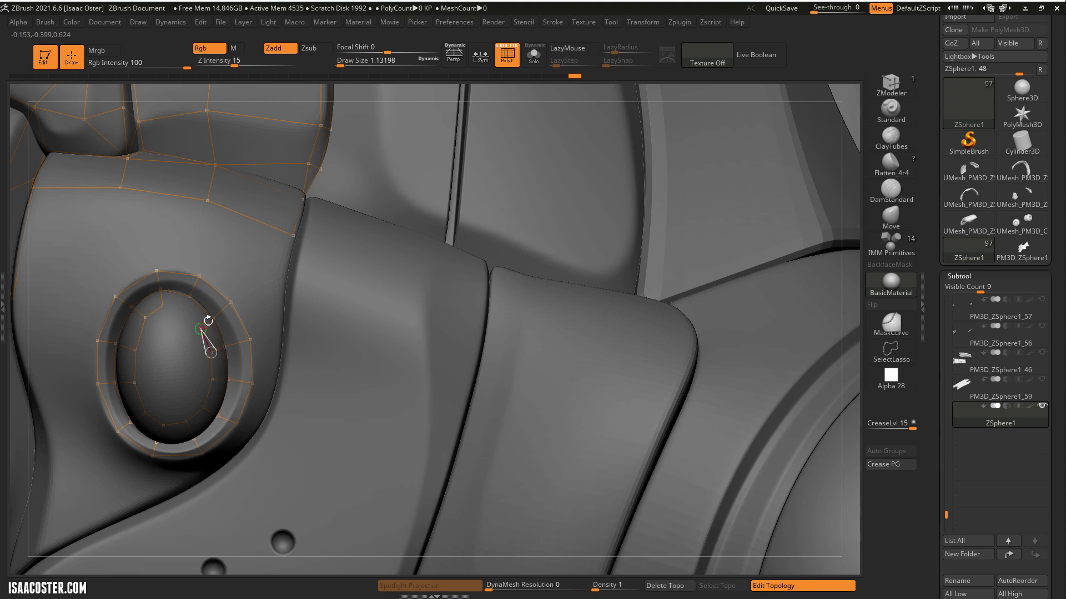
click(186, 305)
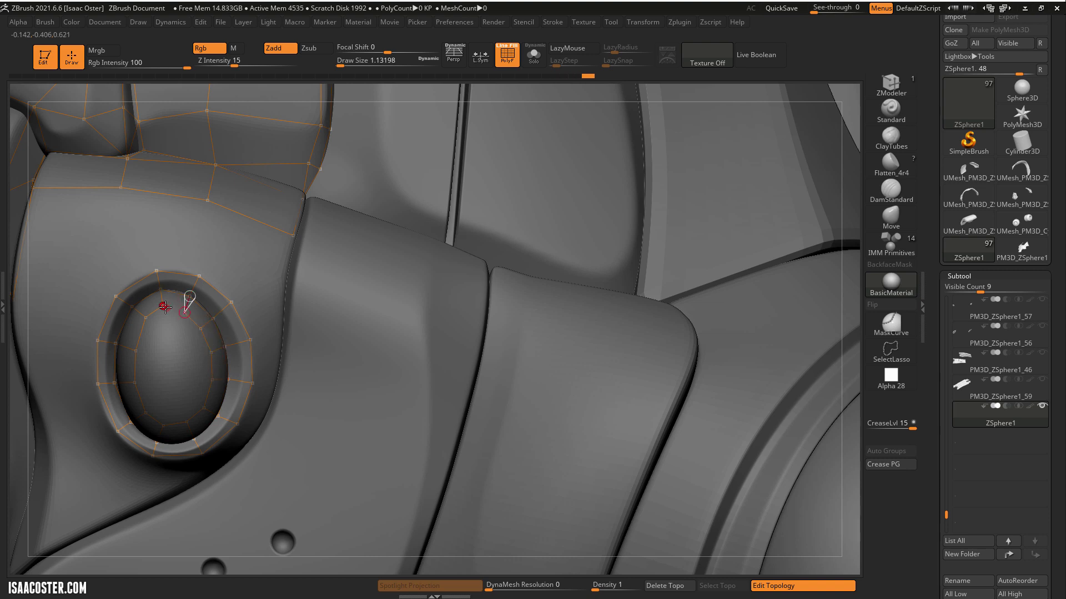
key(q)
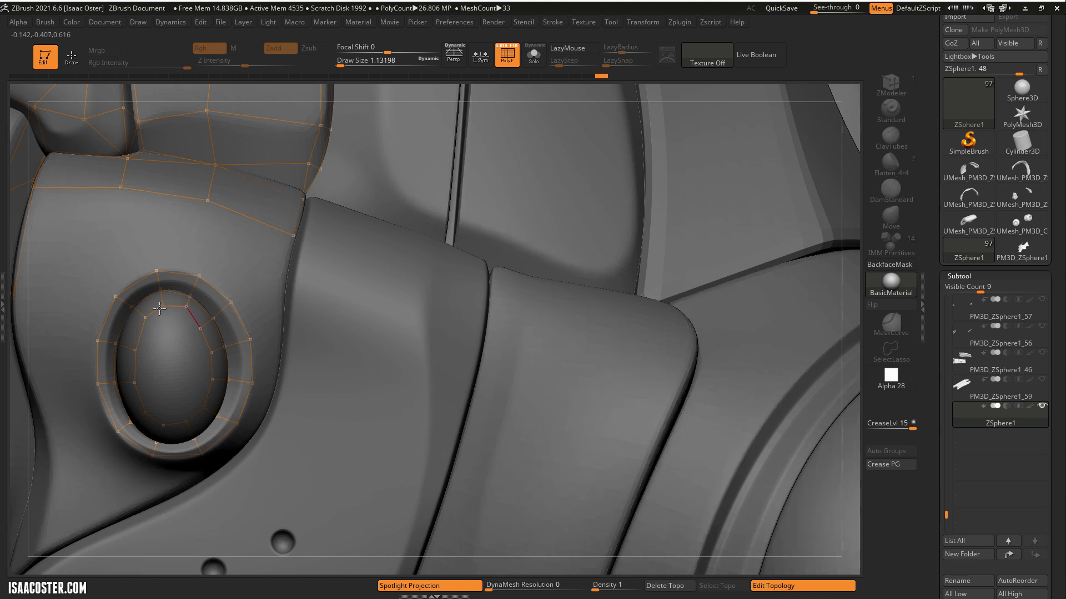
click(146, 318)
click(146, 318)
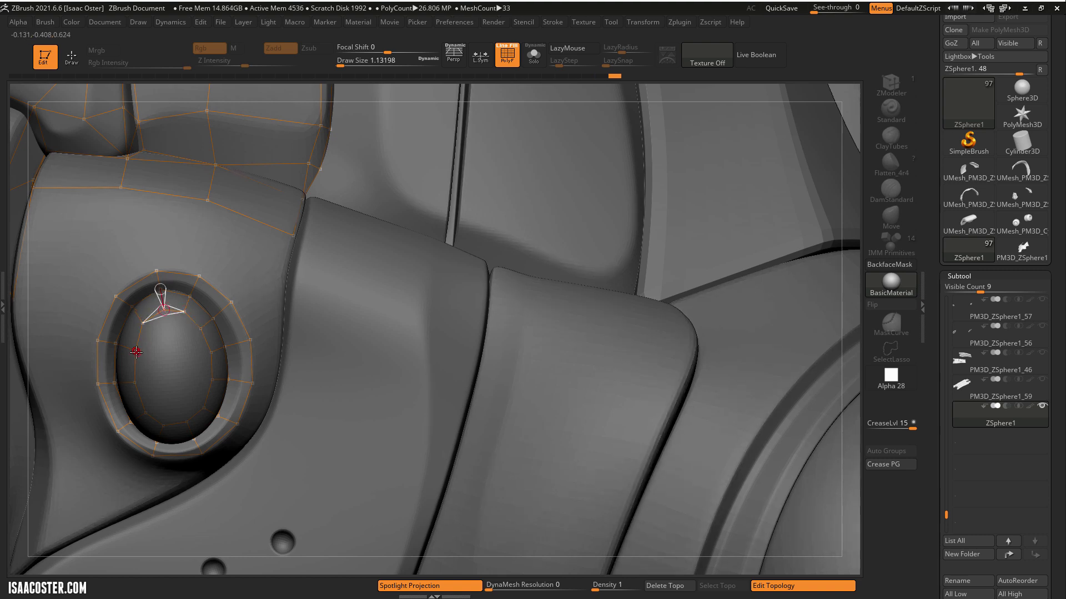
Connect the lower inner ring and an edge across its top, orbiting to check.
drag(856, 125, 184, 362)
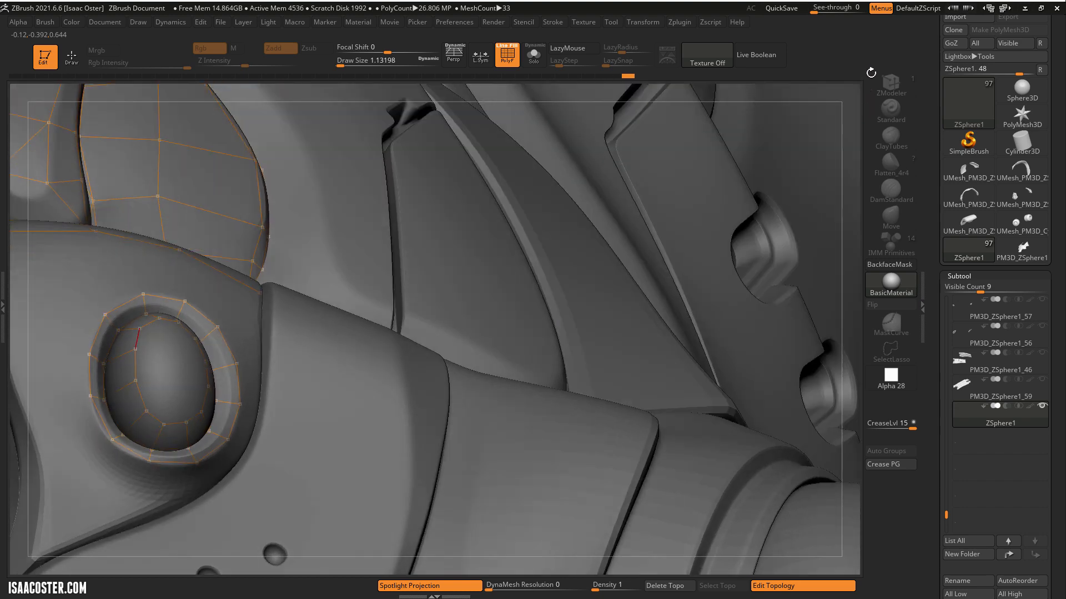
click(142, 408)
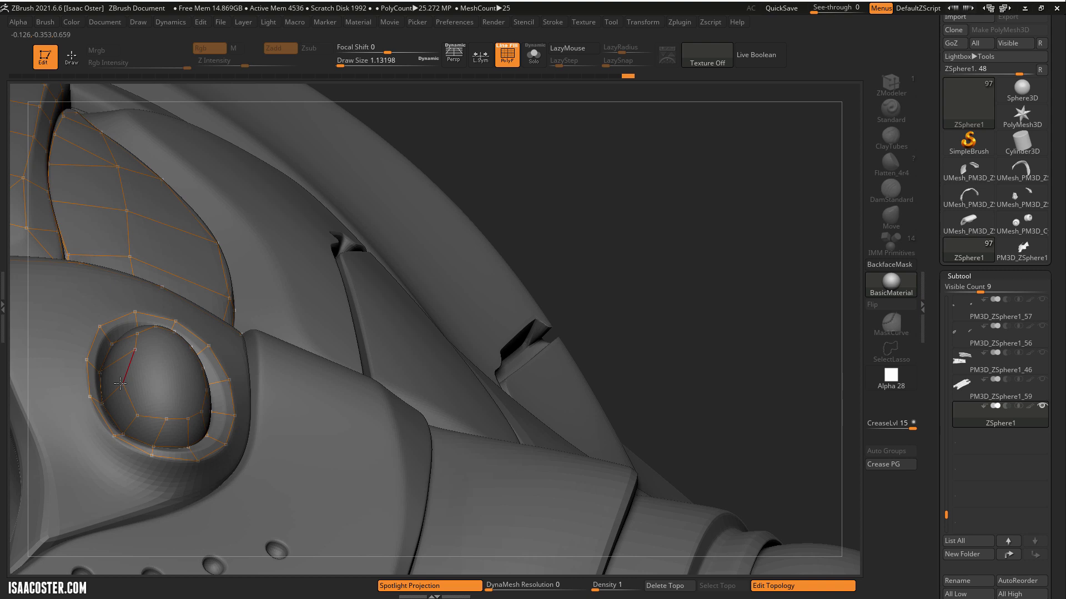
mouse_move(500, 178)
mouse_down()
mouse_move(519, 217)
mouse_move(135, 344)
mouse_up()
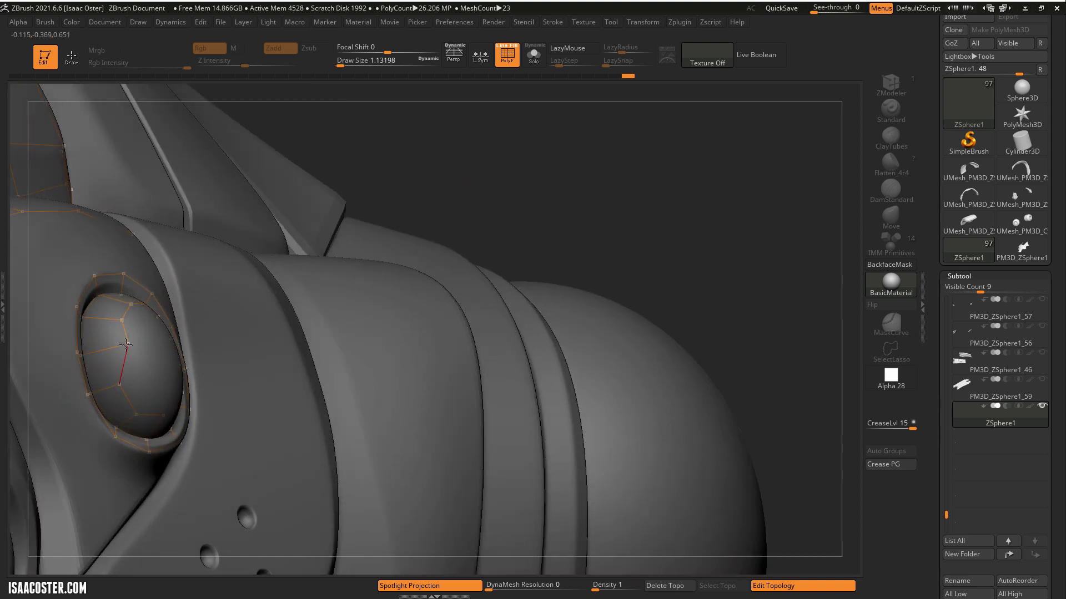
click(110, 351)
click(131, 305)
drag(395, 174, 137, 301)
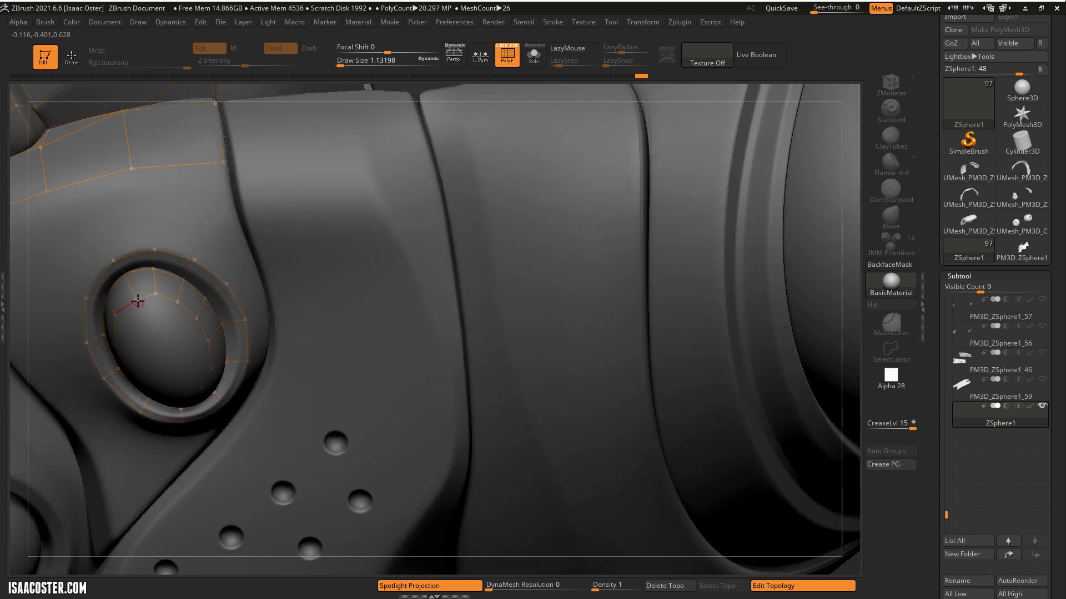
click(153, 295)
mouse_move(846, 97)
mouse_down()
mouse_move(825, 36)
mouse_move(143, 361)
mouse_up()
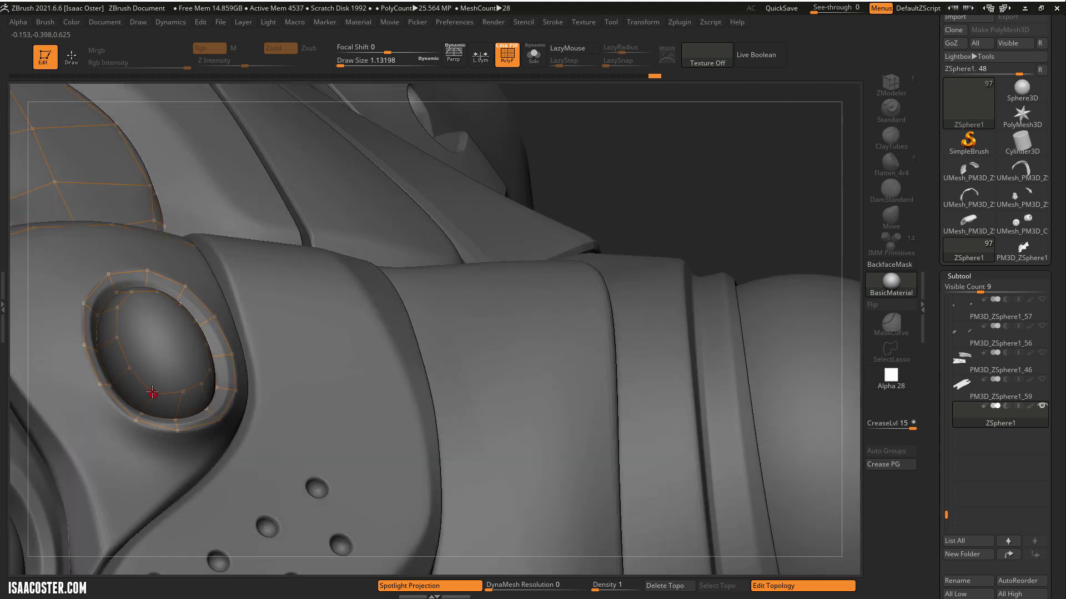
click(153, 393)
drag(792, 160, 265, 357)
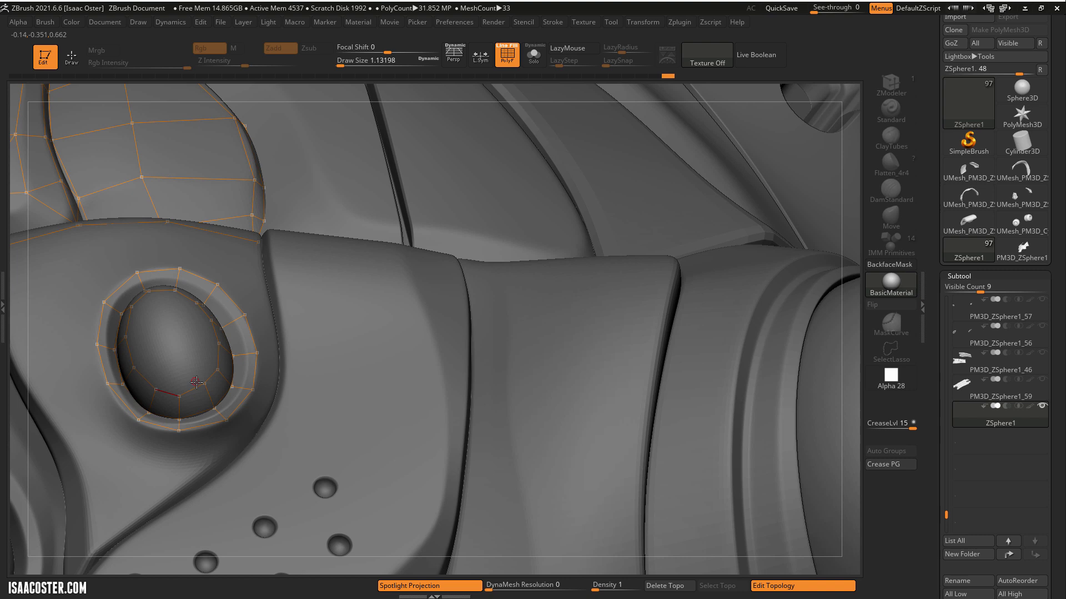
Add four inner points and cross edges linking them to nearby cage vertices.
key(q)
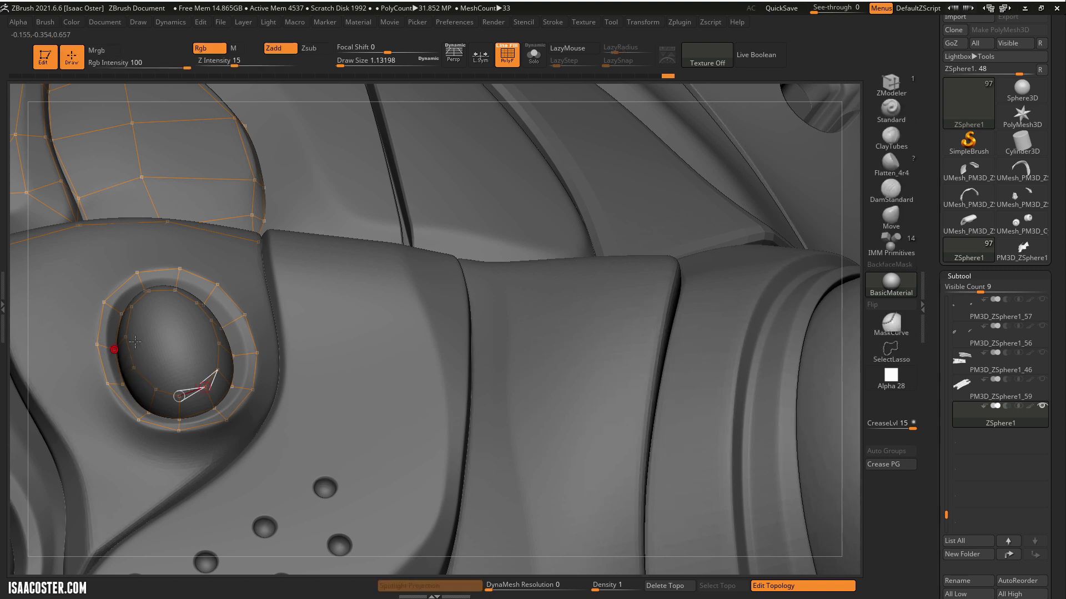
click(176, 369)
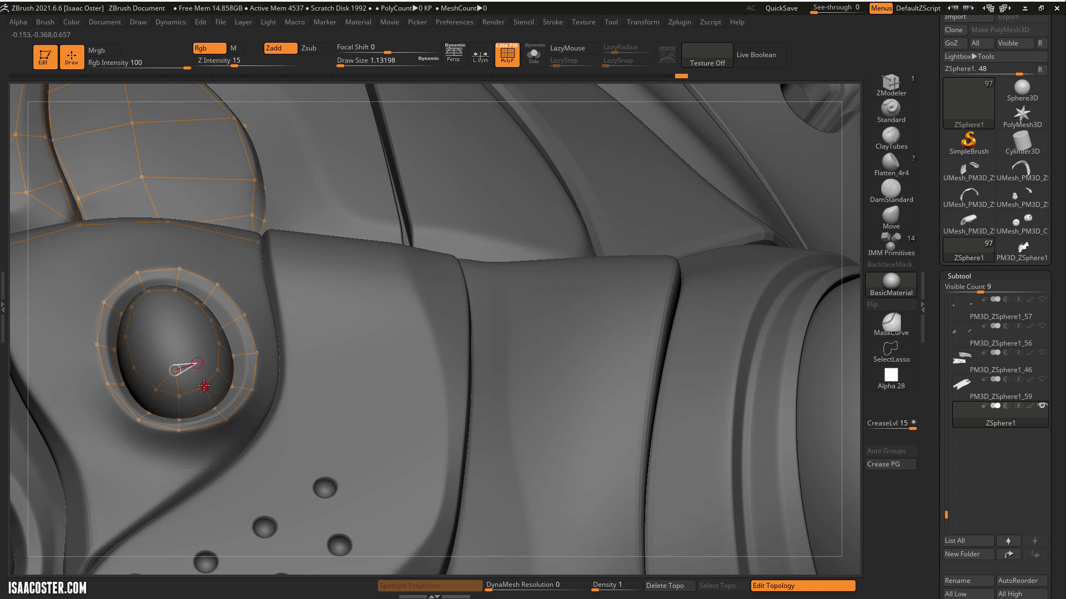
click(197, 363)
click(200, 343)
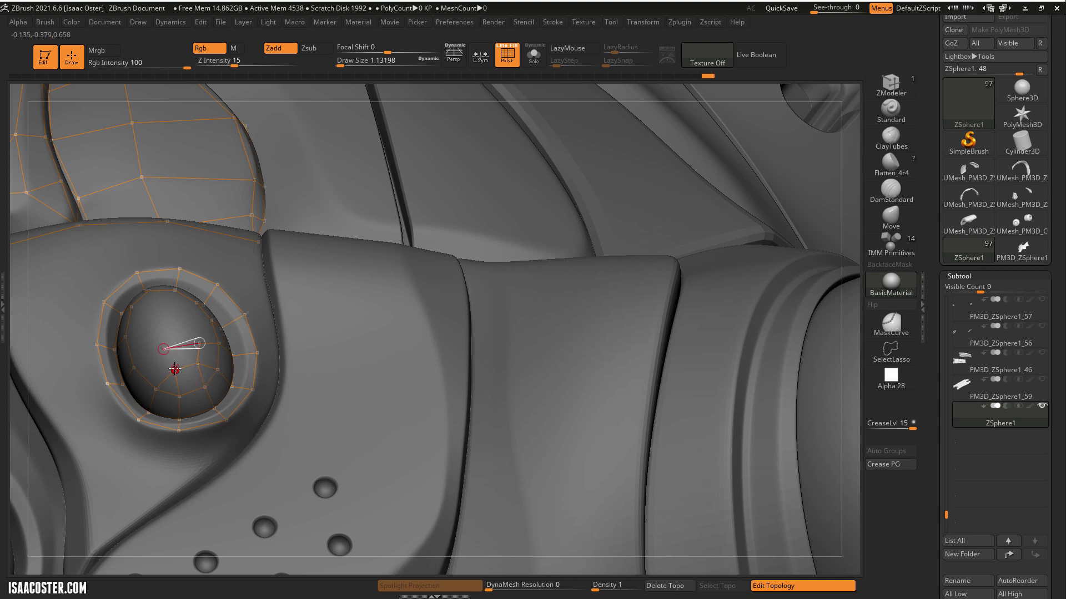
click(163, 348)
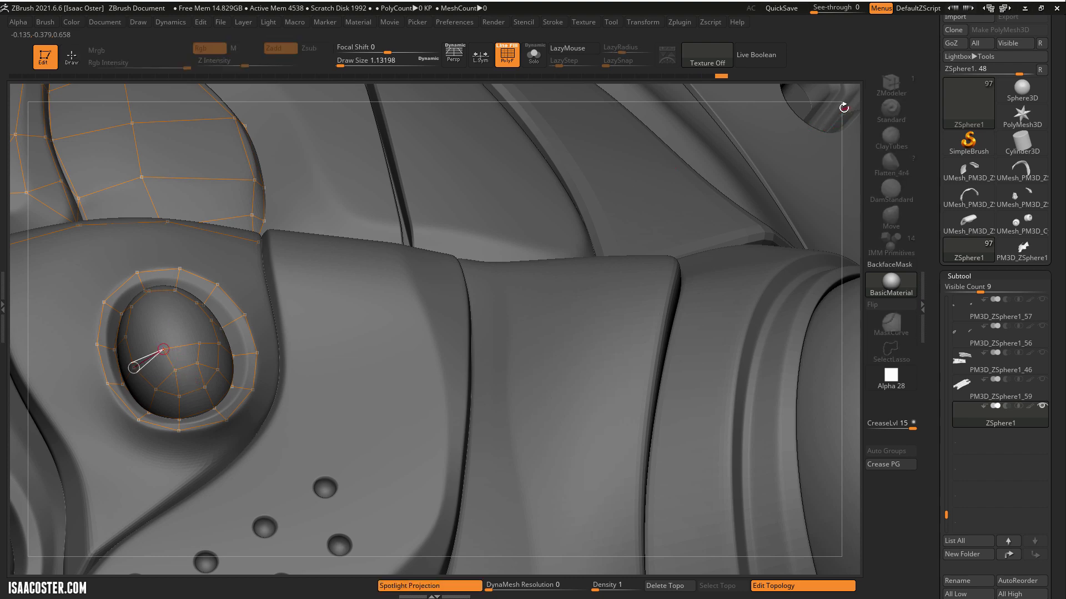
drag(844, 108, 720, 161)
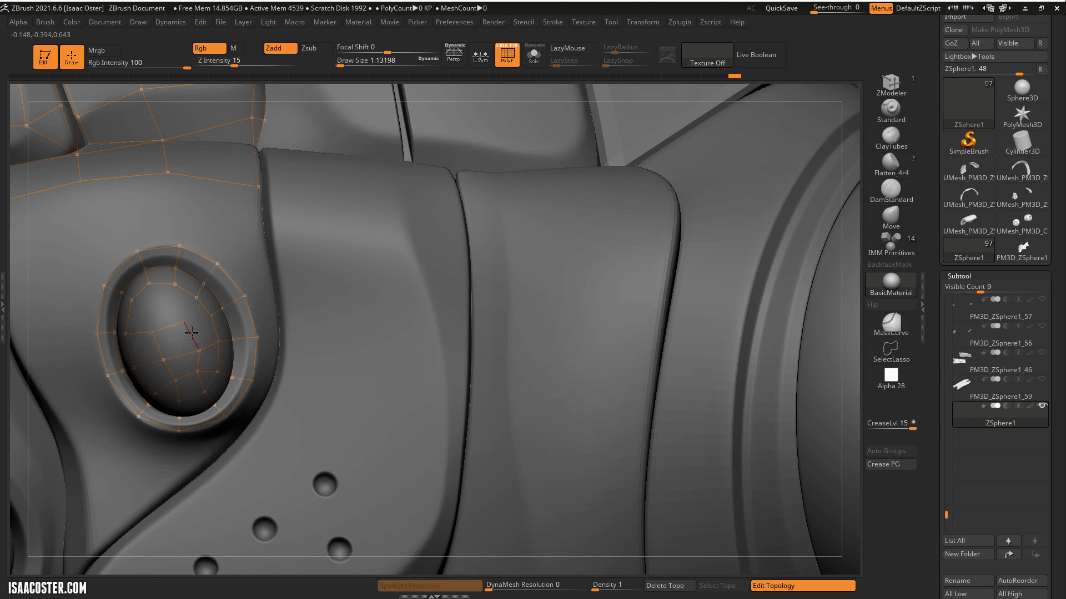
click(210, 317)
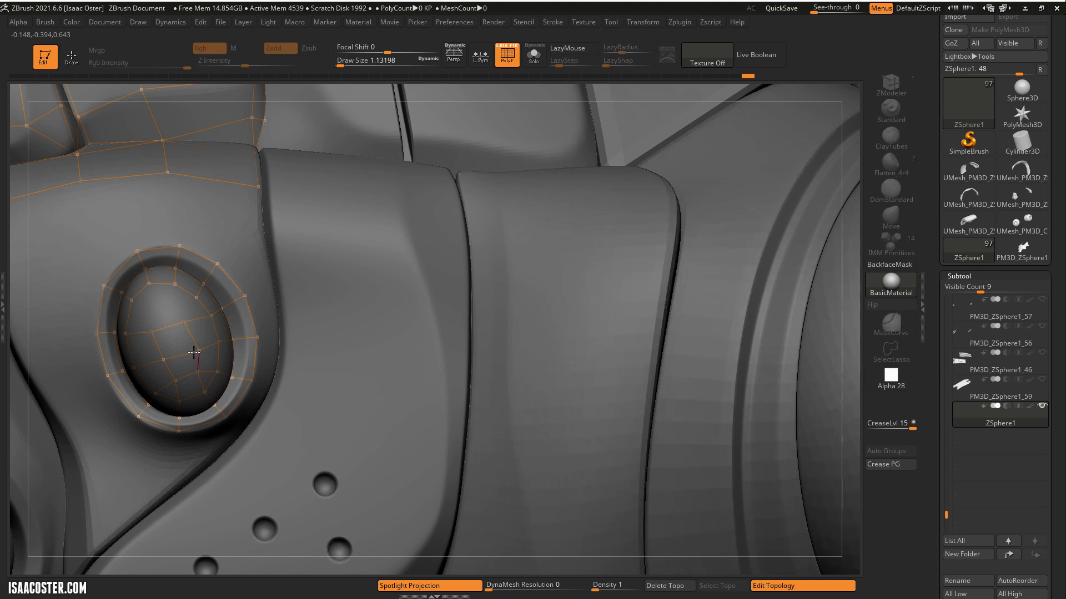
click(194, 350)
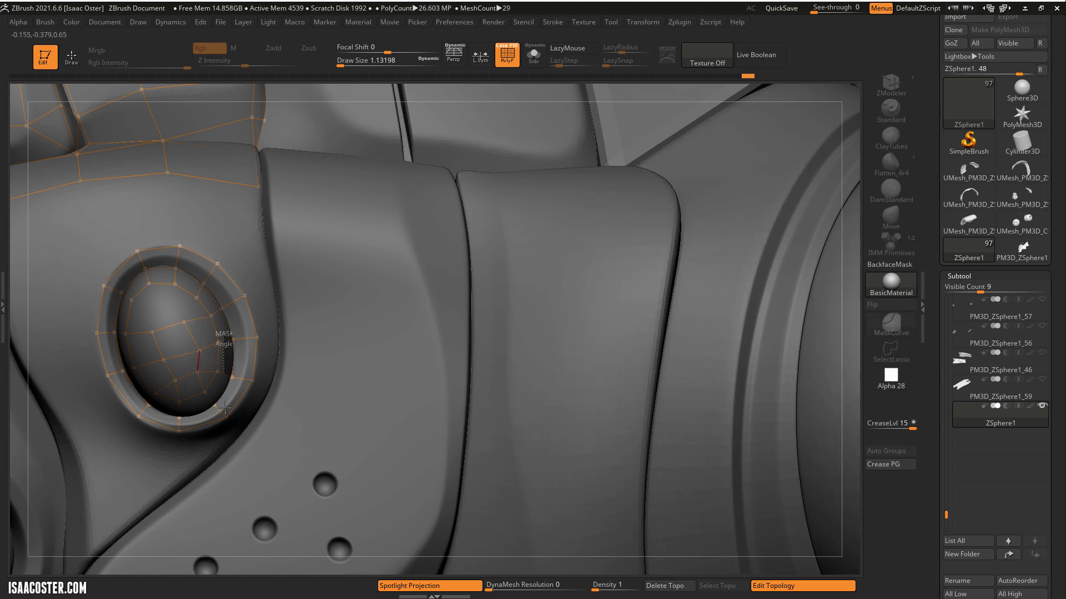
click(198, 344)
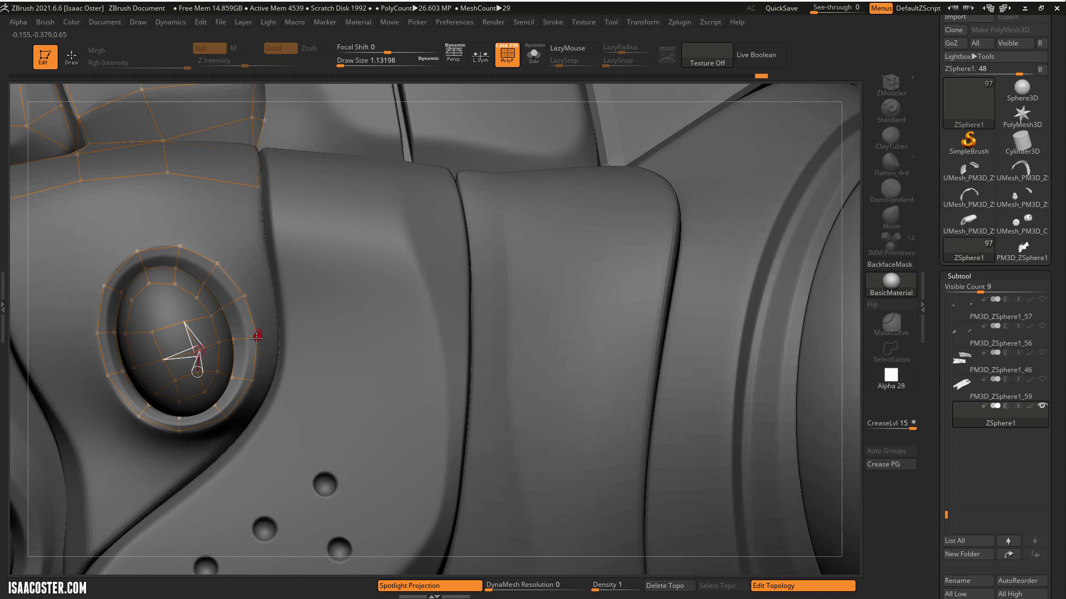
Close the brush list and add a point on the socket sphere.
click(889, 329)
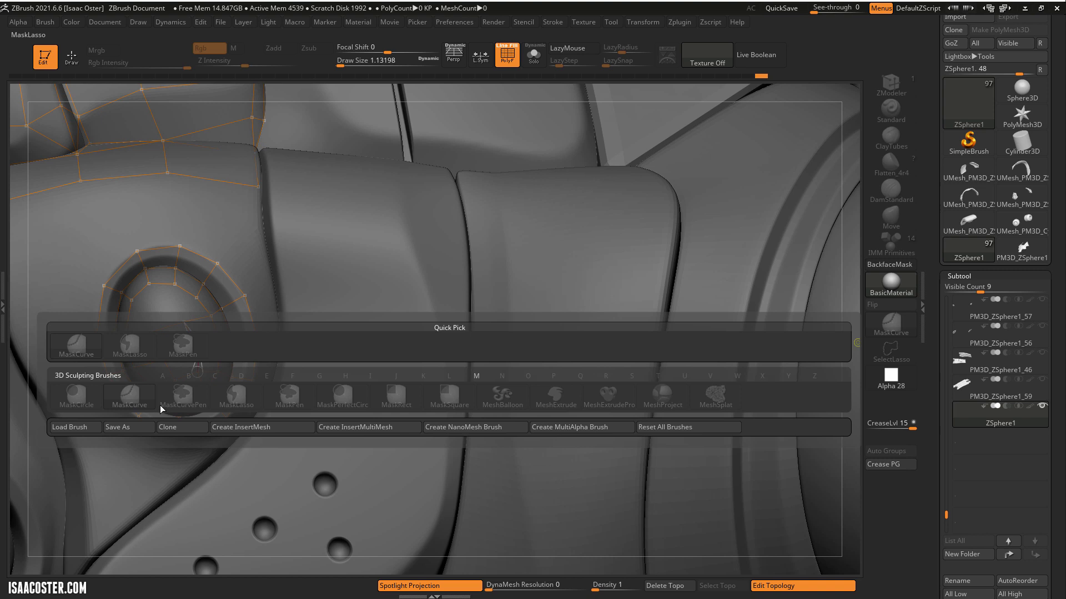
click(240, 398)
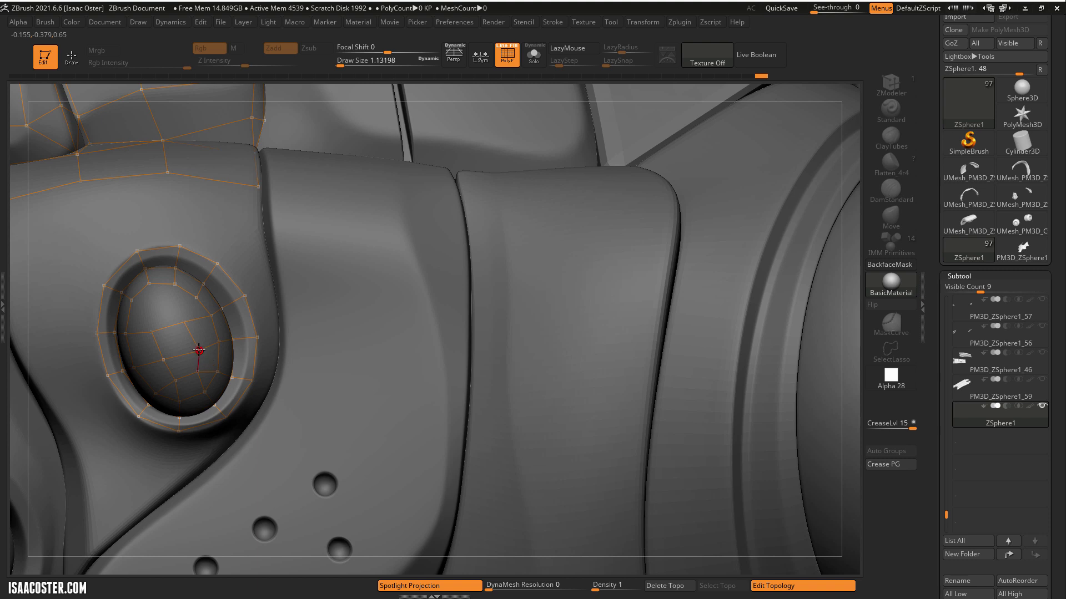
click(194, 350)
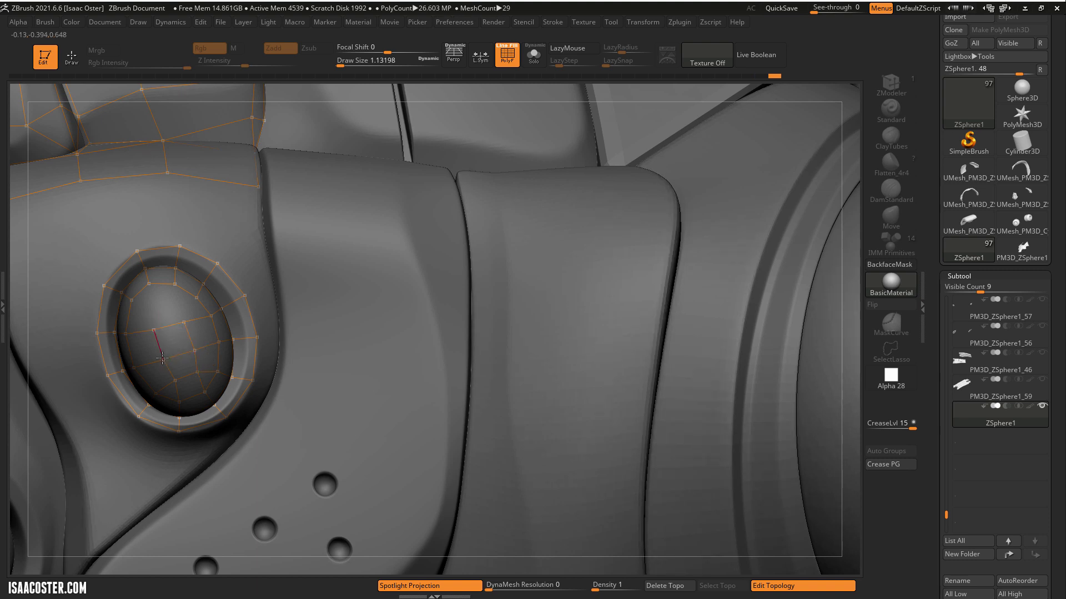
Draw three more points on the upper sphere, joining them back into the grid.
key(q)
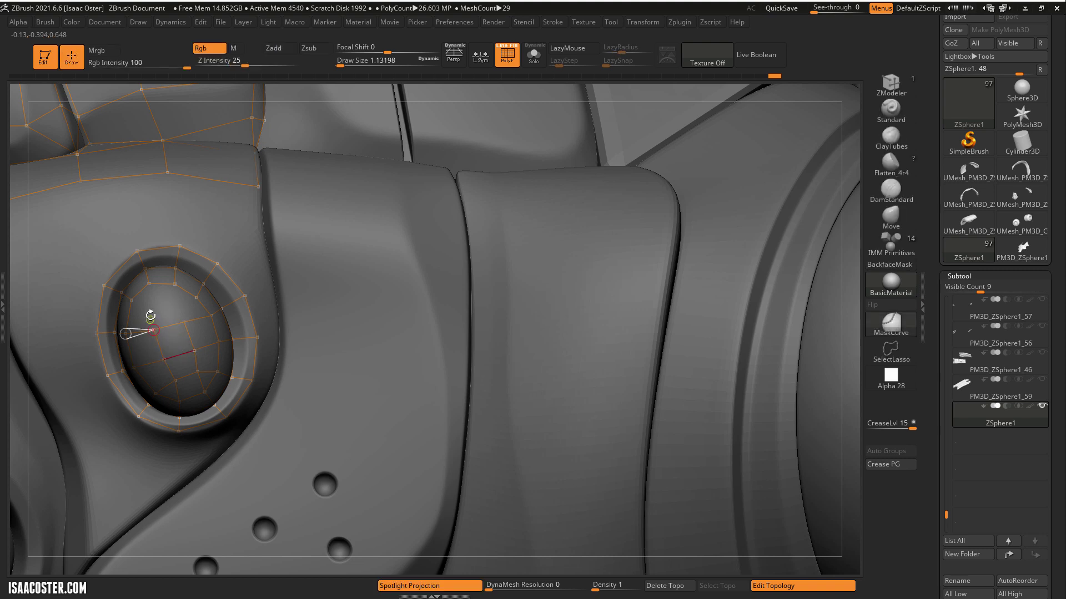
click(154, 306)
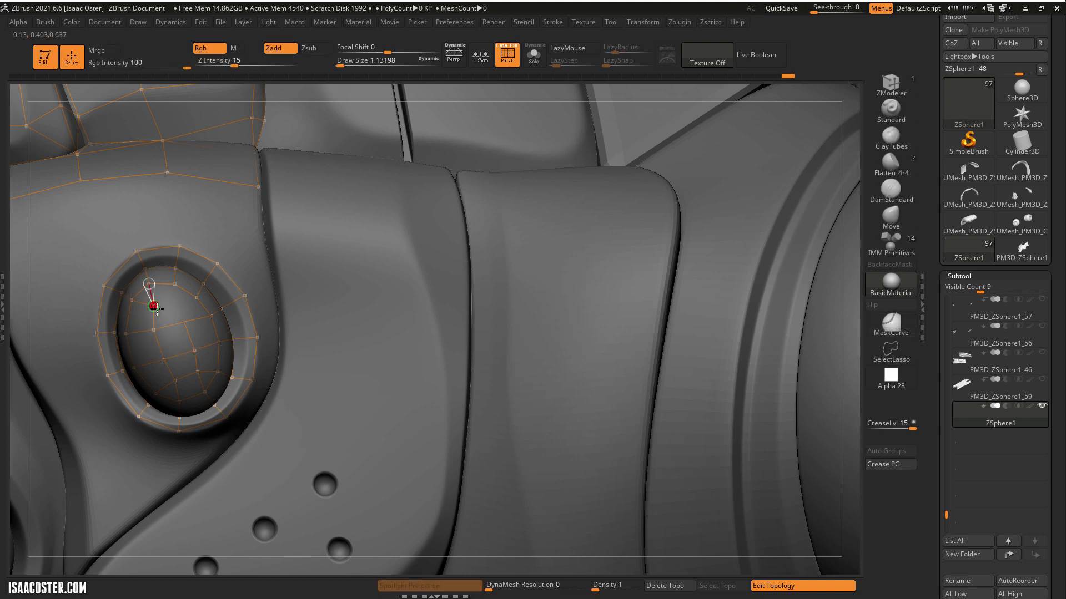
click(179, 305)
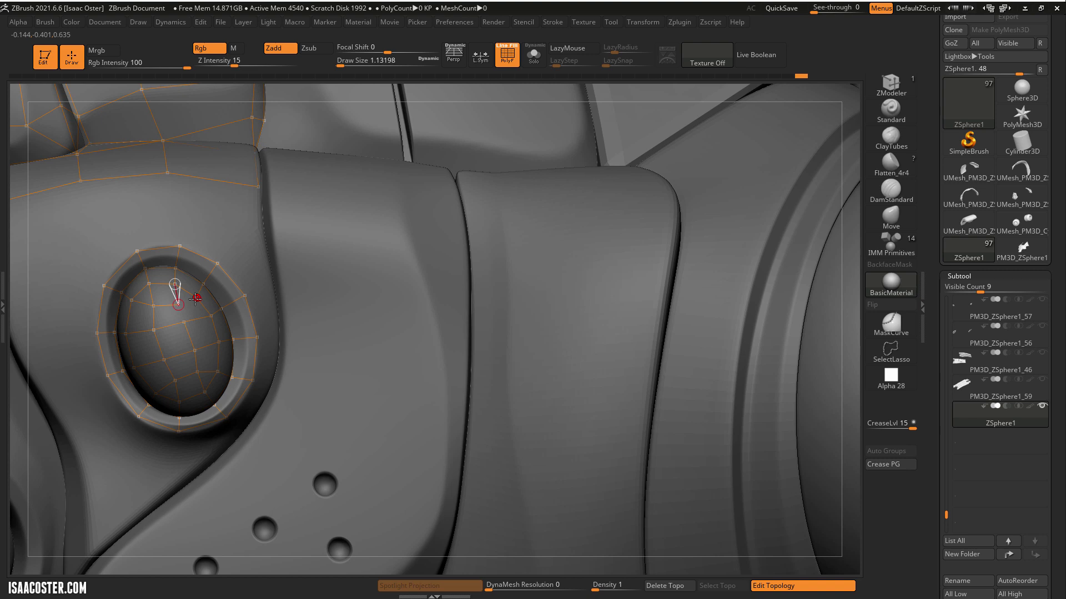
click(181, 324)
key(w)
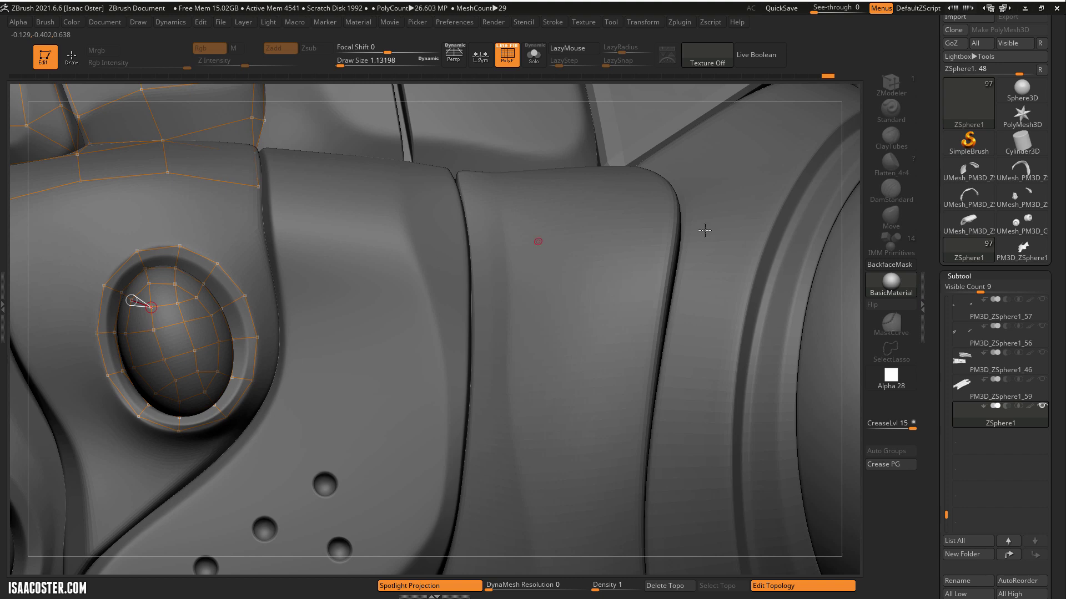
Draw connecting points from the socket ring up to the upper plate cage.
mouse_move(844, 155)
mouse_down()
mouse_move(853, 116)
mouse_move(827, 92)
mouse_up()
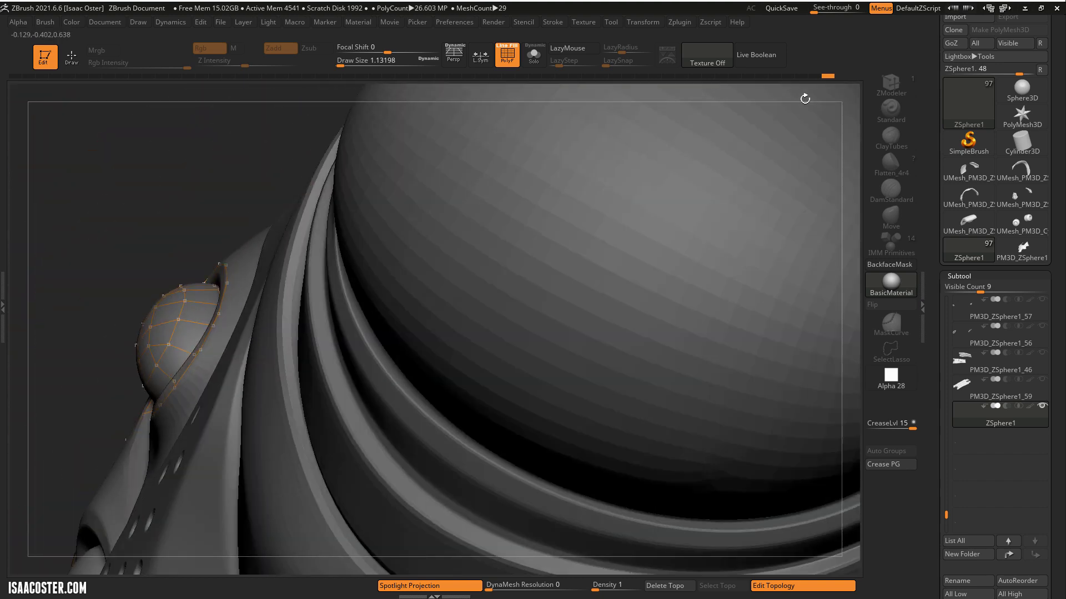
mouse_move(804, 98)
mouse_down()
mouse_move(854, 151)
mouse_move(410, 160)
mouse_up()
key(q)
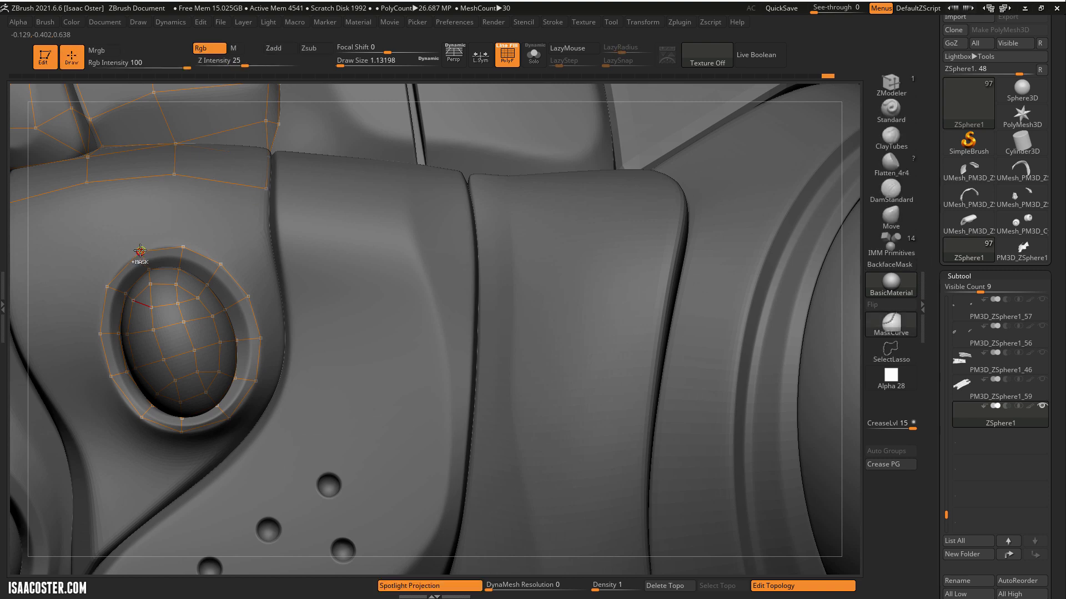
click(139, 252)
click(108, 217)
click(180, 207)
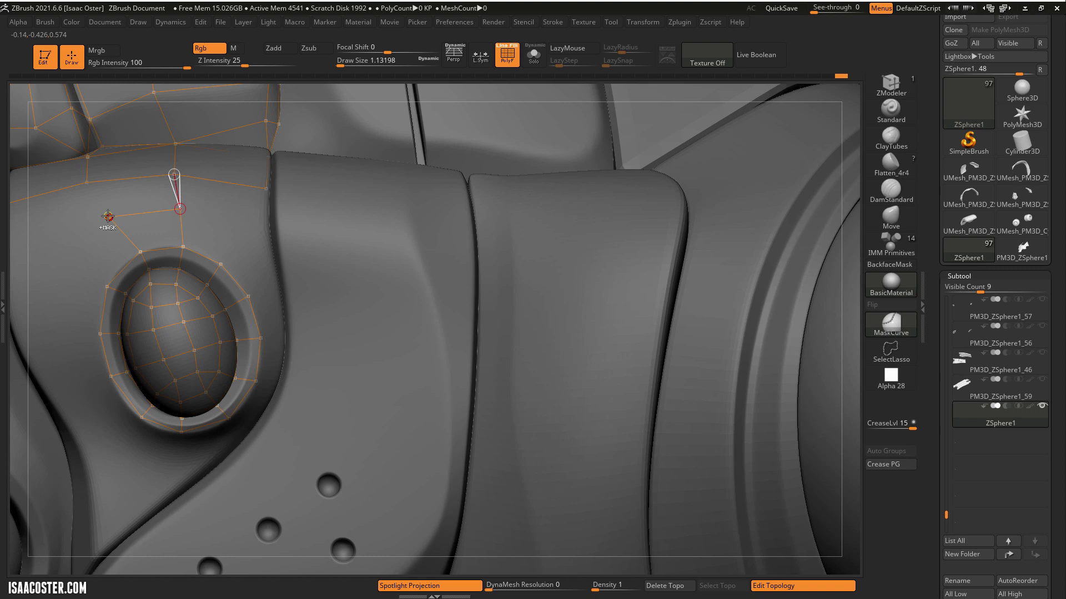
click(110, 217)
click(180, 208)
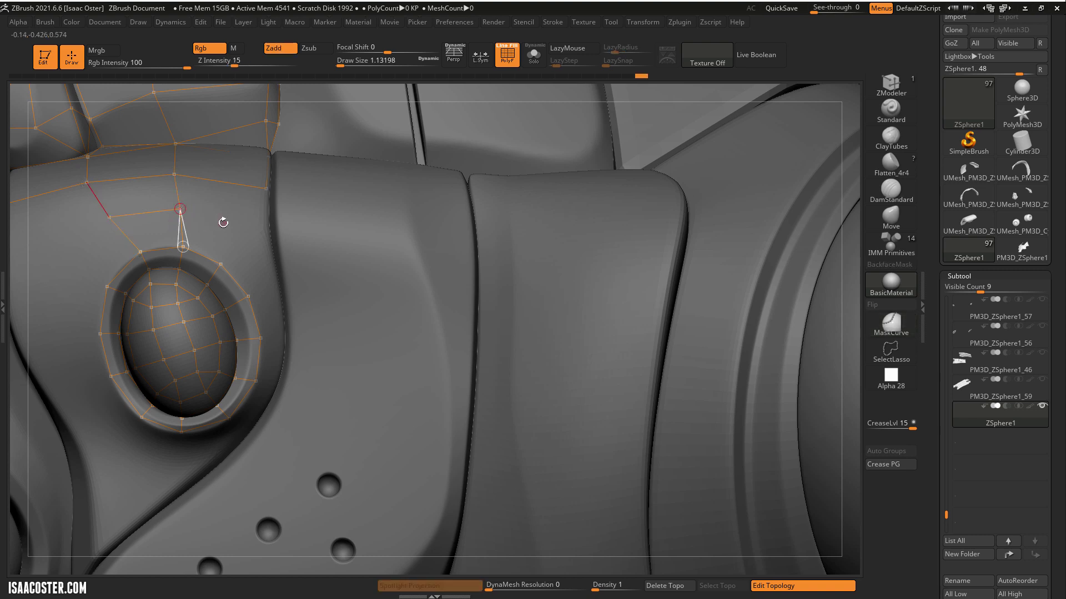
click(237, 224)
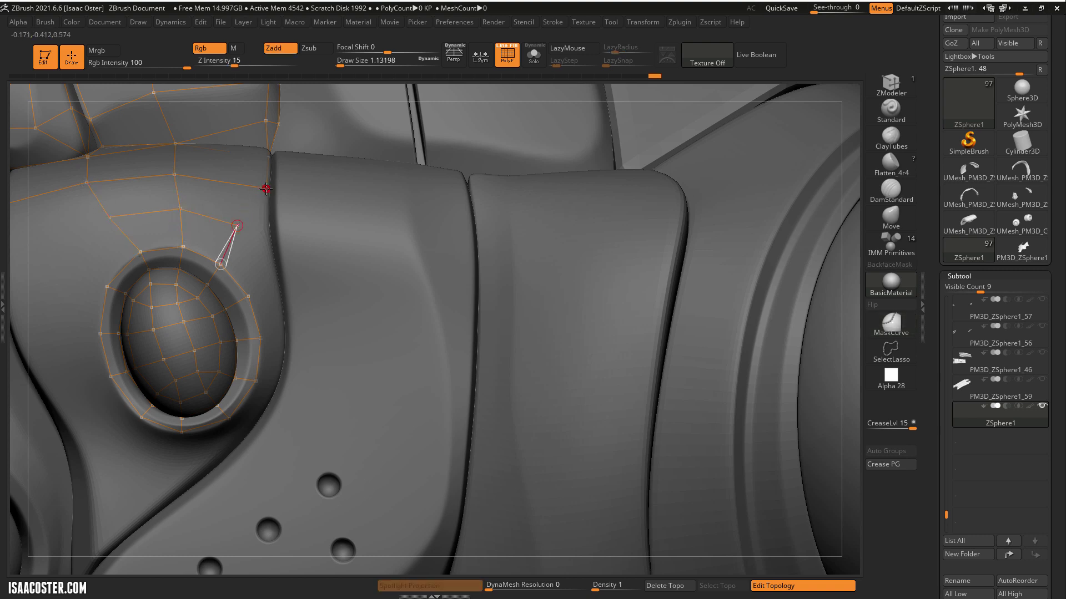
click(267, 189)
Add edges down the panel seam from the plate's upper corner, undoing a stray point.
mouse_move(696, 189)
mouse_down()
mouse_move(712, 208)
mouse_move(264, 158)
mouse_up()
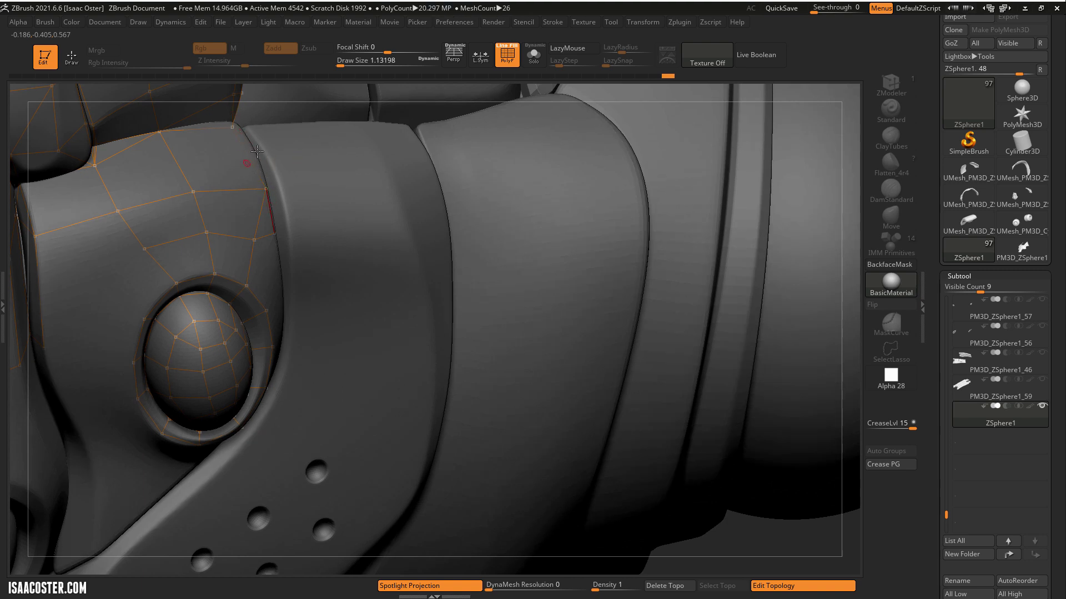
mouse_move(776, 531)
mouse_down()
mouse_move(738, 516)
mouse_move(774, 523)
mouse_move(752, 526)
mouse_move(431, 216)
mouse_up()
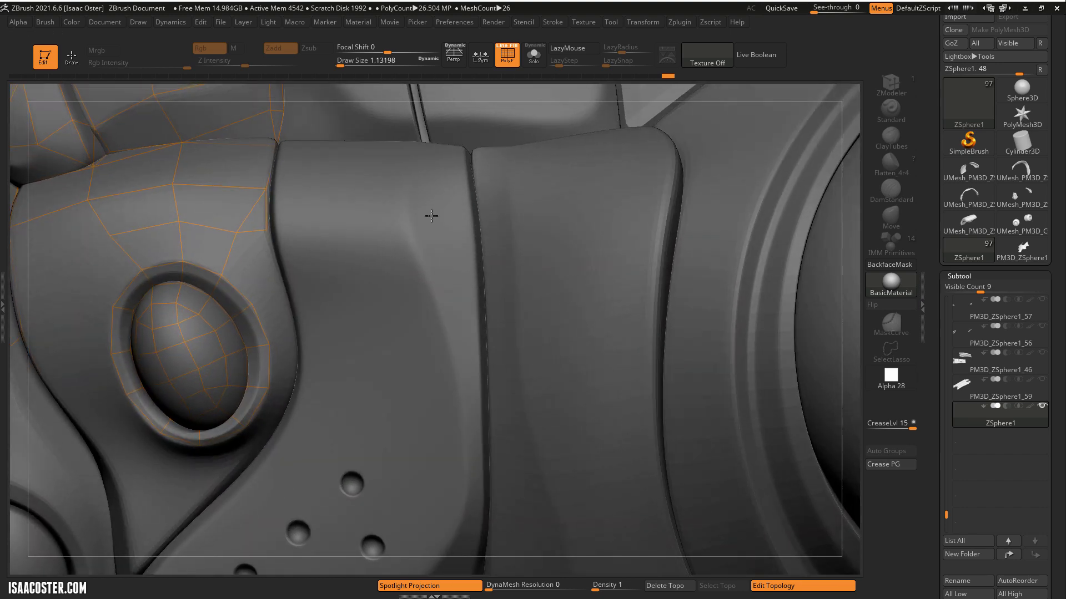
click(277, 142)
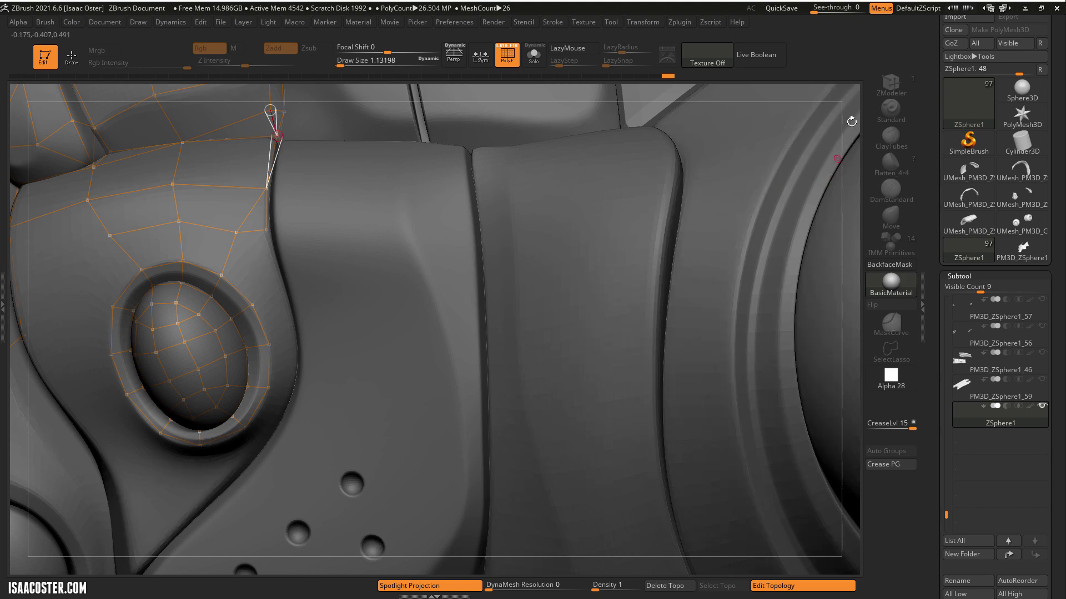
mouse_move(857, 103)
mouse_down()
mouse_move(870, 110)
mouse_move(713, 158)
mouse_move(346, 188)
mouse_up()
click(307, 193)
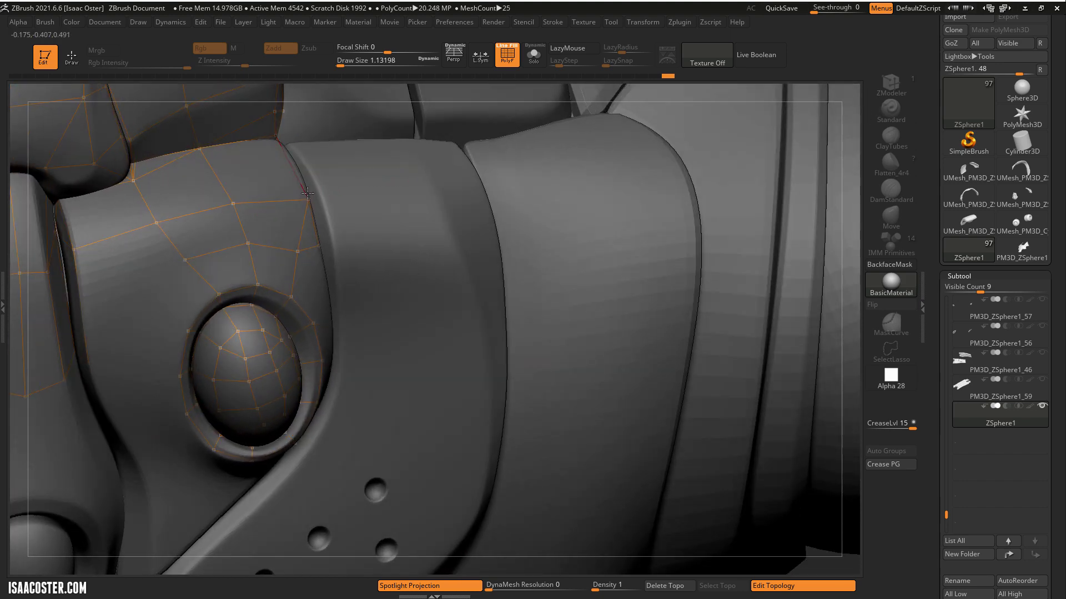
click(306, 181)
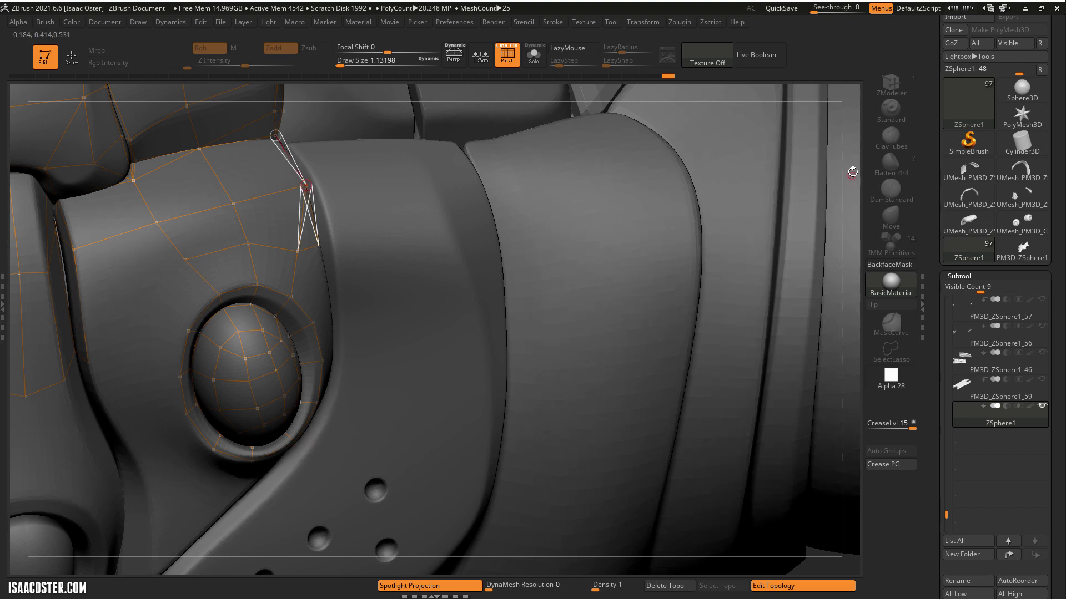
mouse_move(853, 153)
mouse_down()
mouse_move(863, 133)
mouse_move(852, 158)
mouse_move(337, 182)
mouse_up()
click(277, 107)
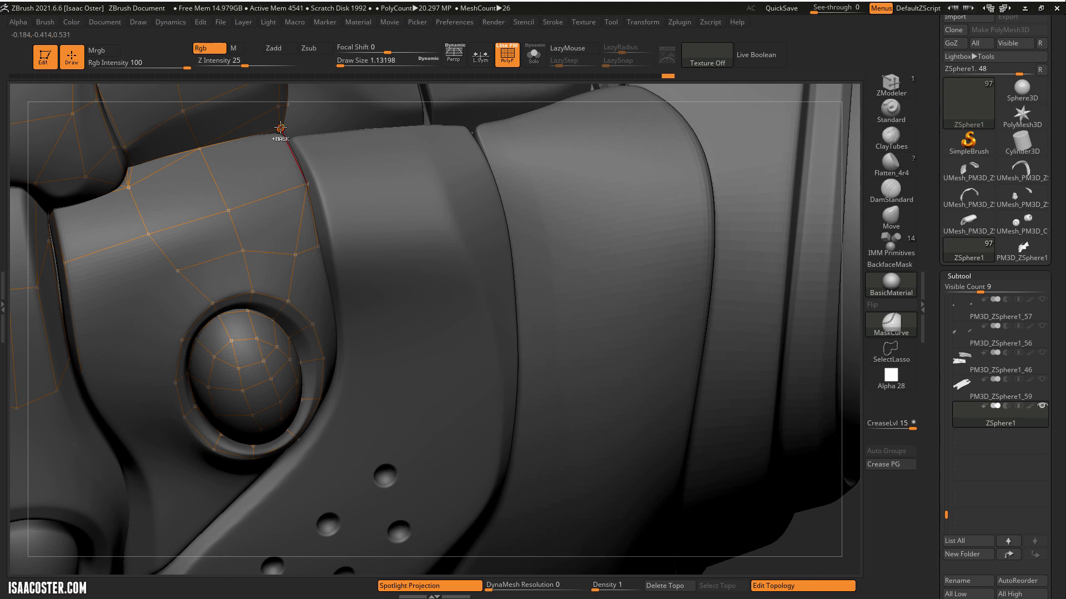
key(ctrl+z)
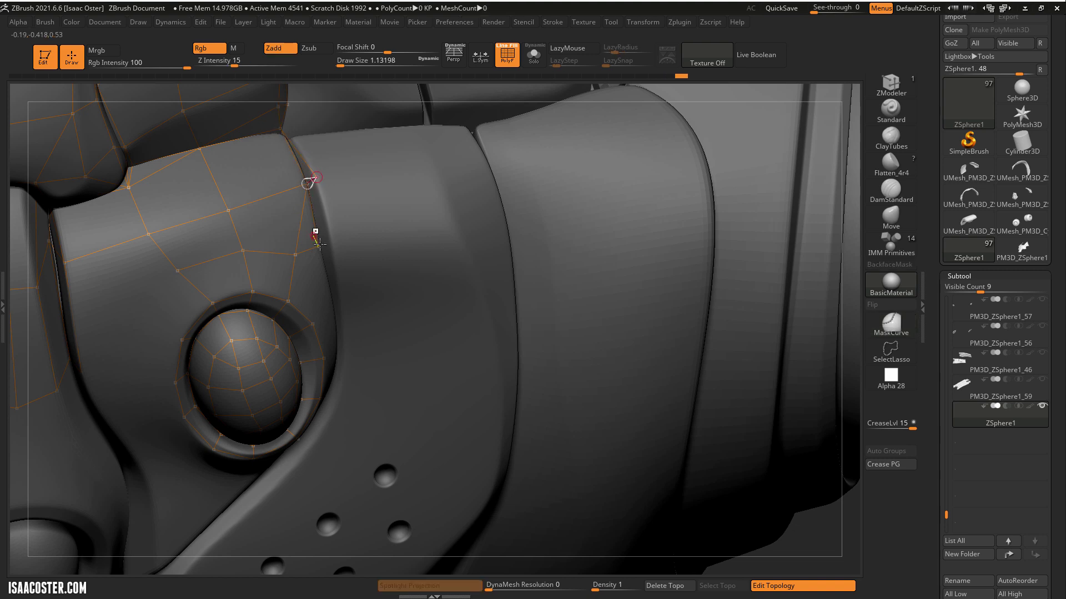
Add points between the panel edge and the socket ring, then orbit to review.
click(345, 321)
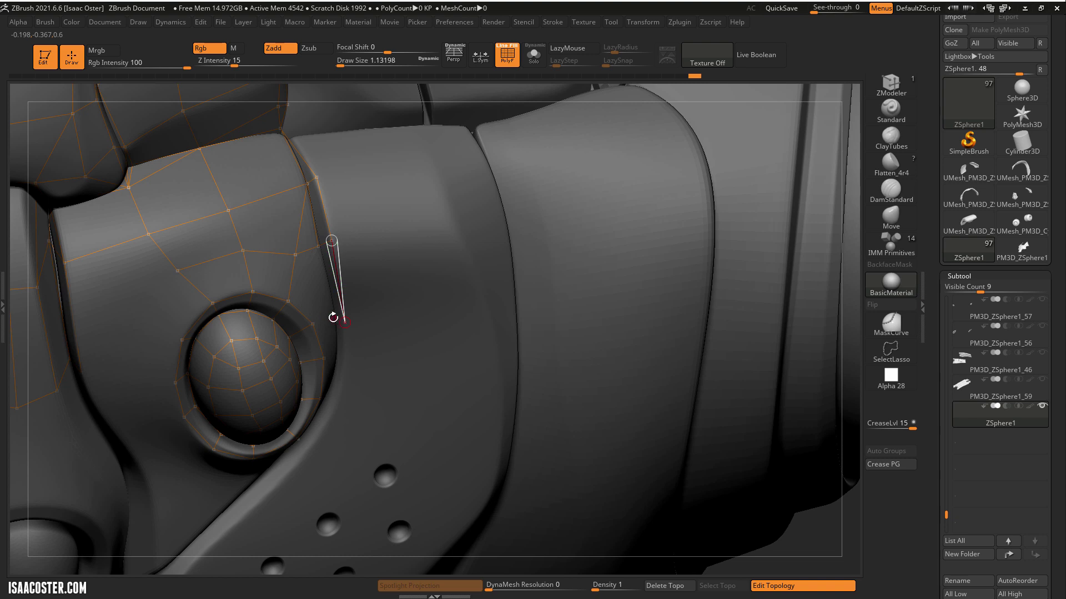
click(344, 321)
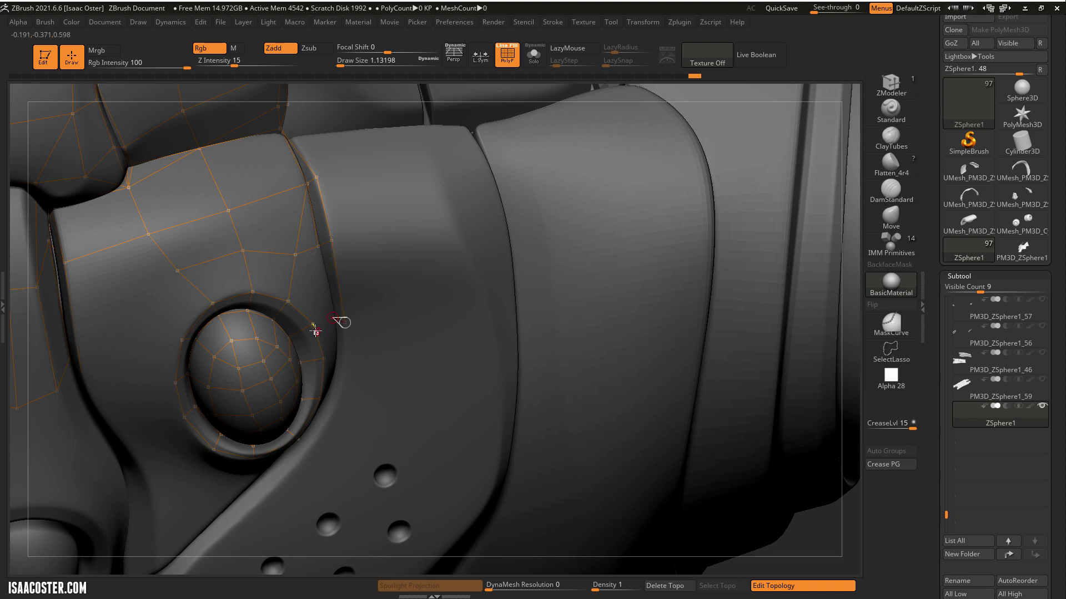
click(321, 252)
click(293, 256)
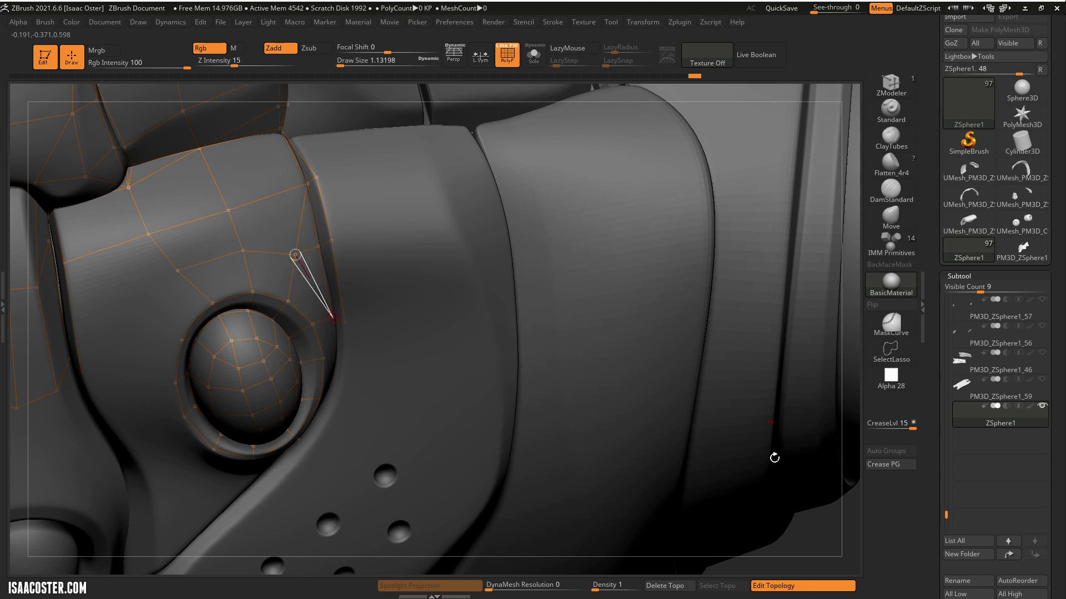
mouse_move(813, 522)
mouse_down()
mouse_move(791, 480)
mouse_move(409, 304)
mouse_up()
From the socket-edge vertex, draw an edge down the side of the socket.
key(w)
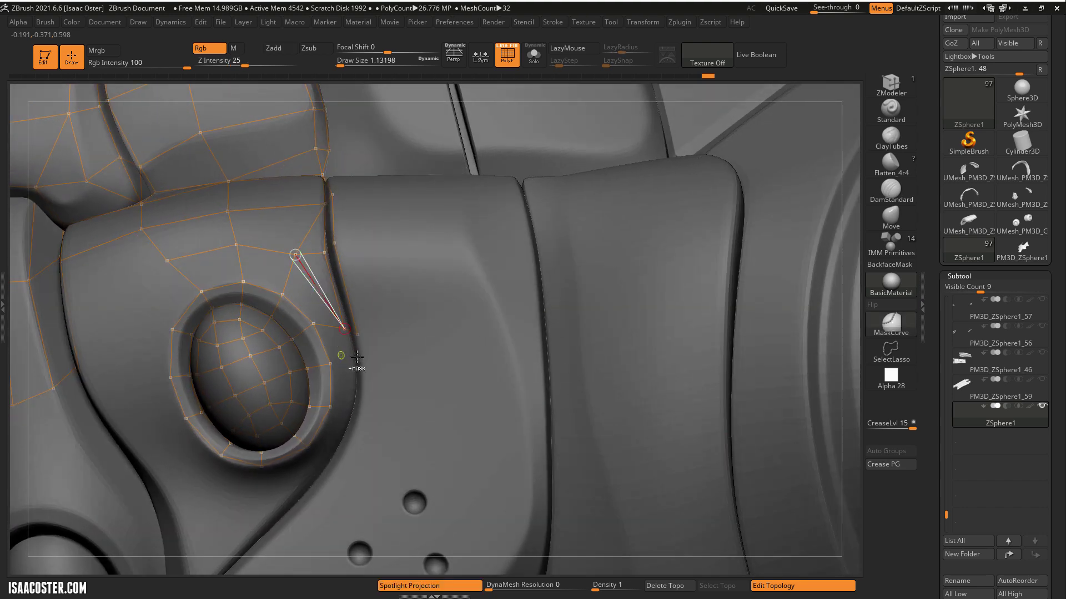
drag(355, 366, 360, 340)
key(w)
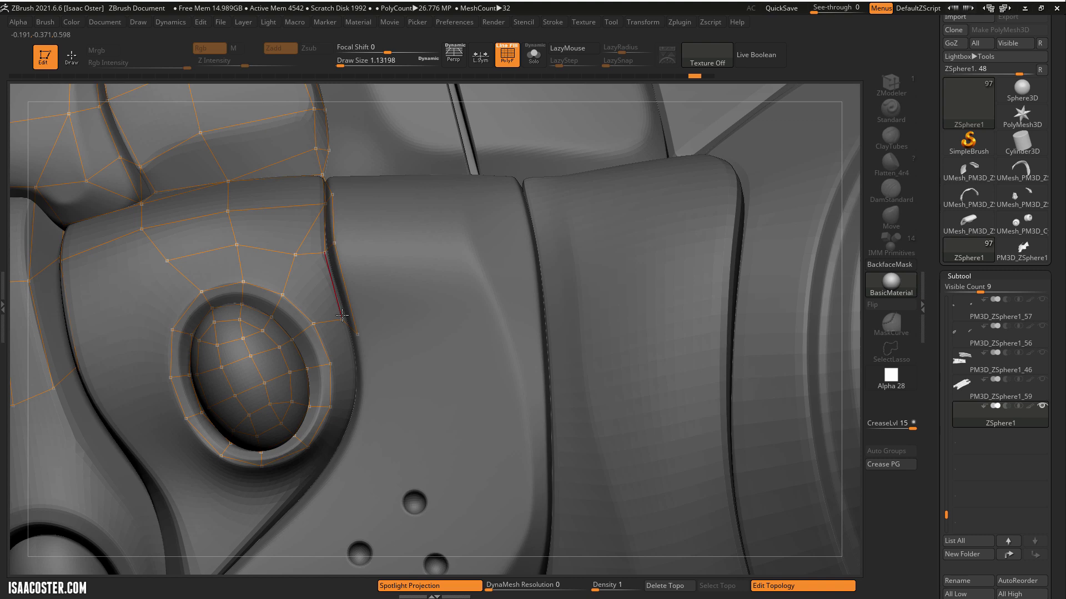
click(352, 313)
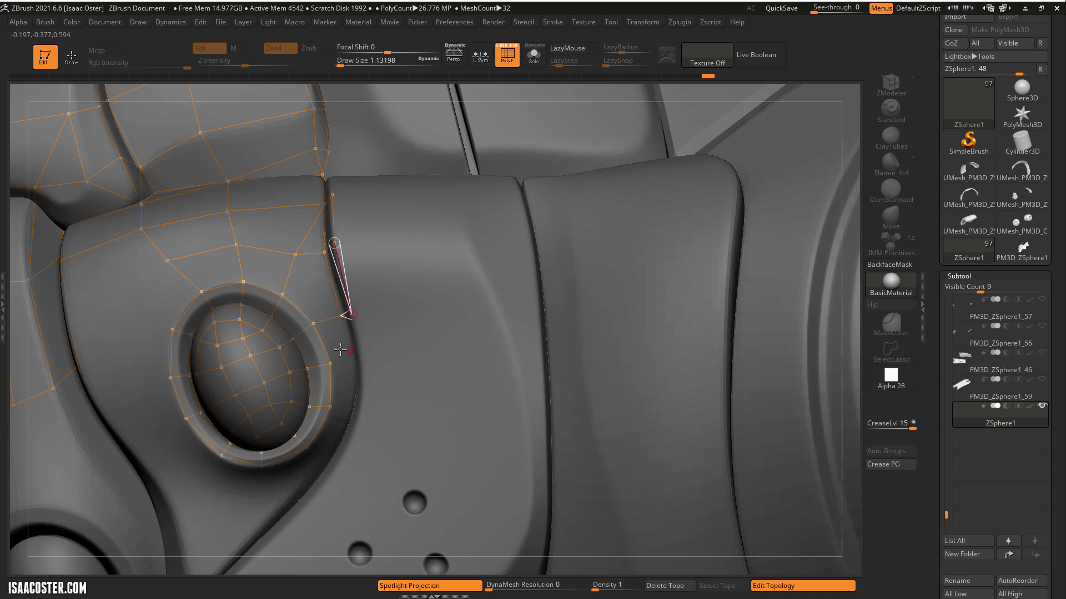
key(q)
key(w)
key(q)
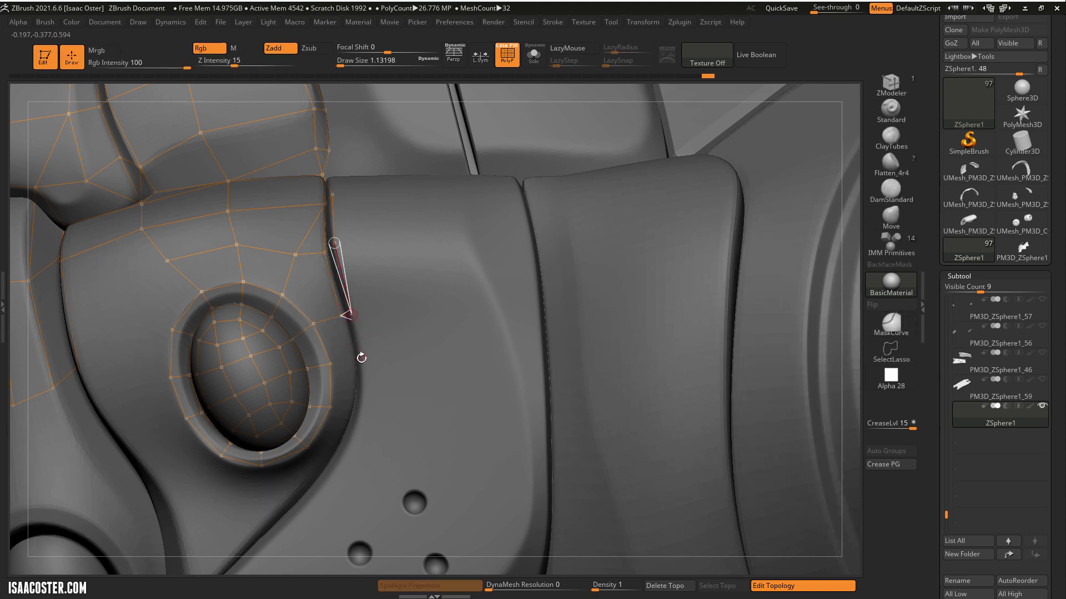
click(362, 357)
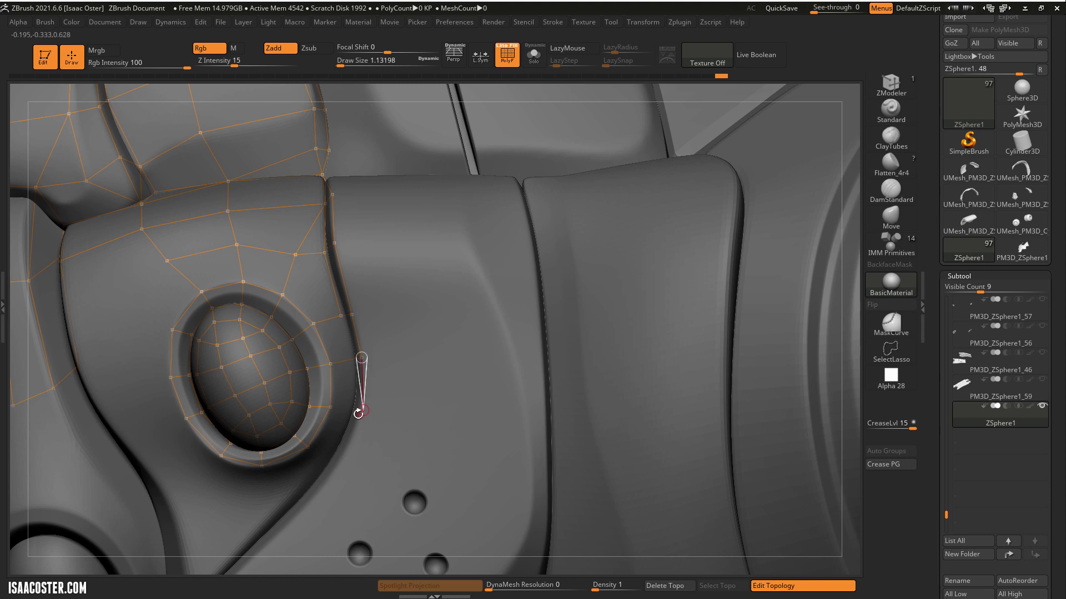
click(362, 408)
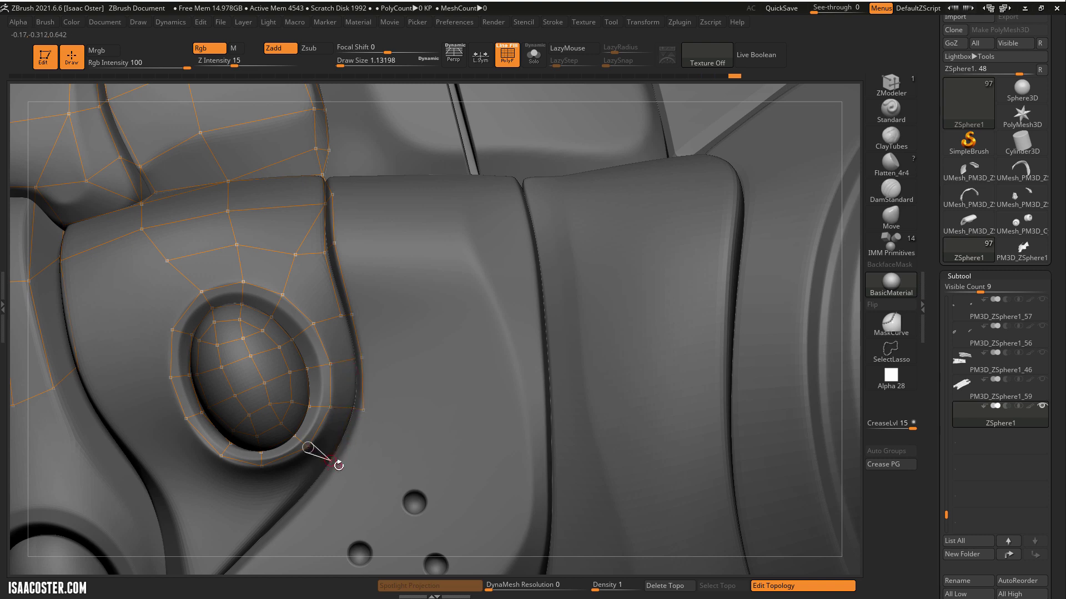
Add vertices under the socket's lower rim, linking them back to the socket ring.
click(361, 409)
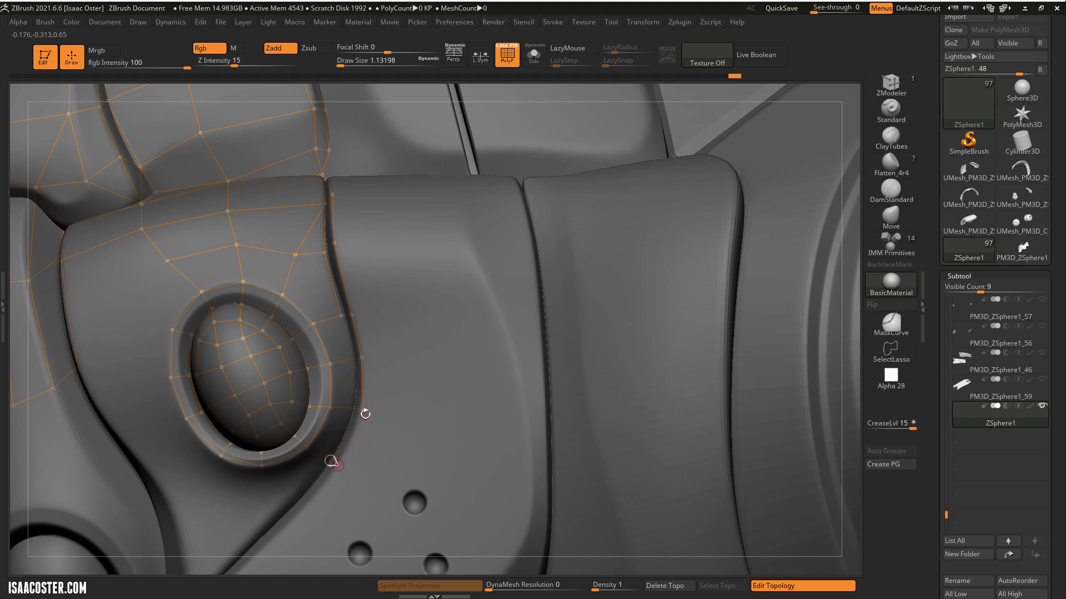
click(302, 506)
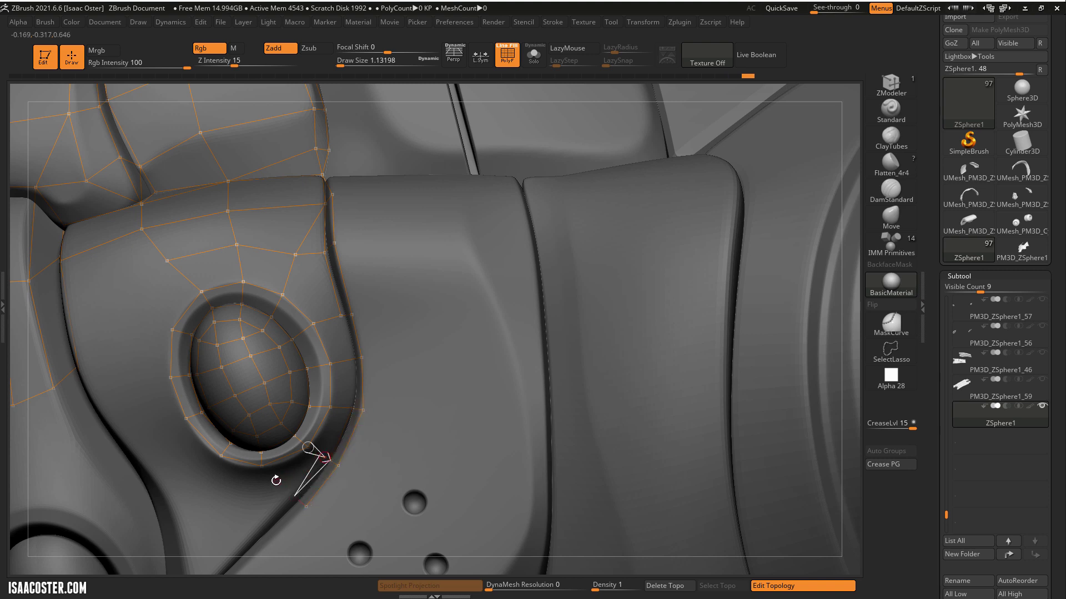
click(262, 466)
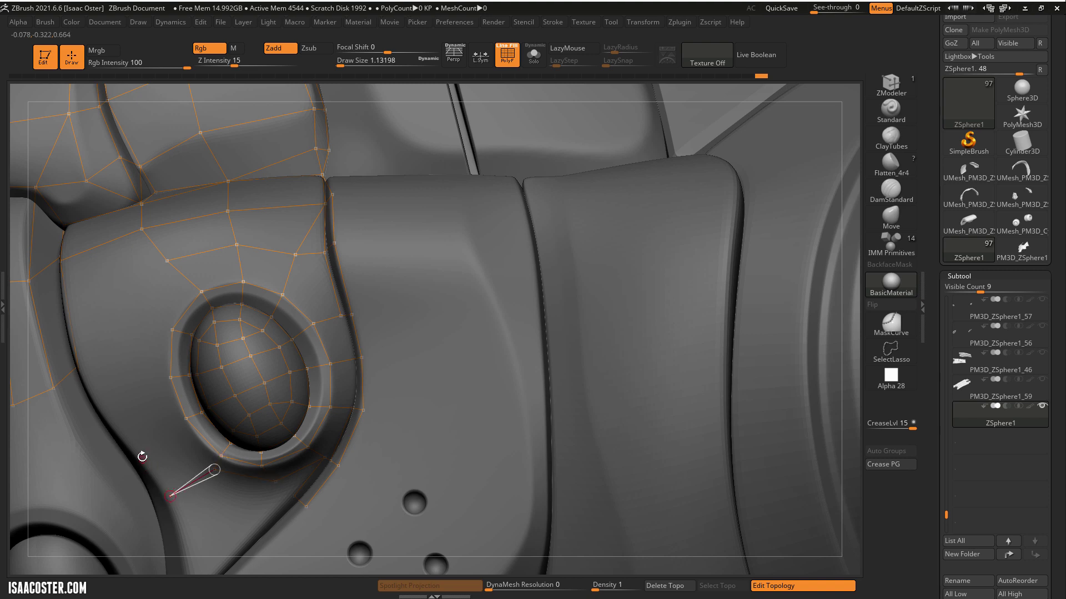
click(171, 495)
click(133, 454)
click(185, 419)
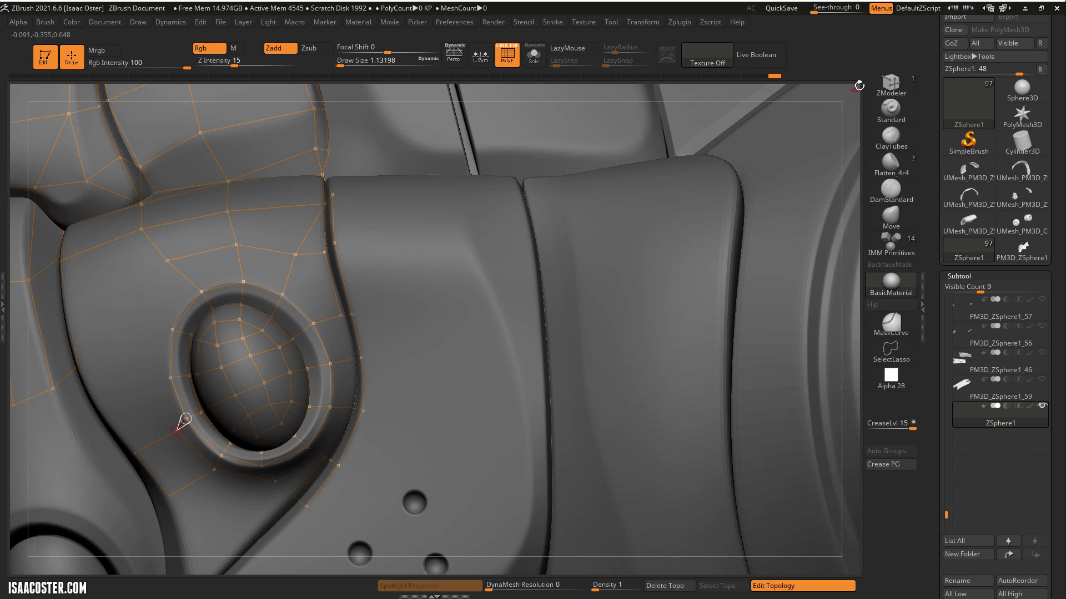
key(w)
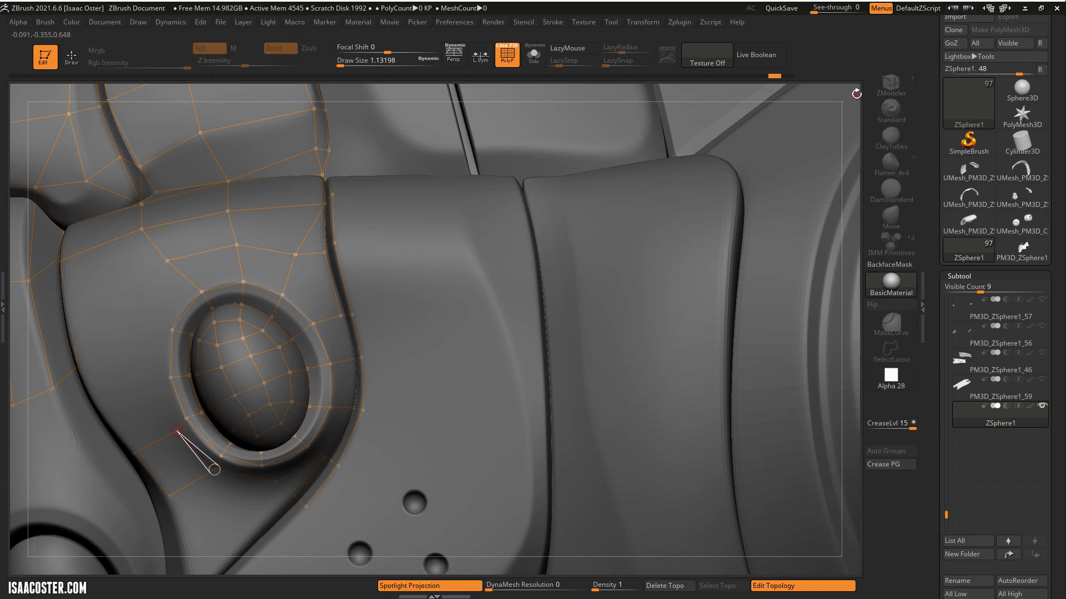
mouse_move(856, 83)
mouse_down()
mouse_move(764, 112)
mouse_move(855, 106)
mouse_move(776, 223)
mouse_move(756, 229)
mouse_move(775, 185)
mouse_move(522, 228)
mouse_move(601, 288)
mouse_move(452, 183)
mouse_move(536, 159)
mouse_move(511, 149)
mouse_move(567, 157)
mouse_move(329, 308)
mouse_up()
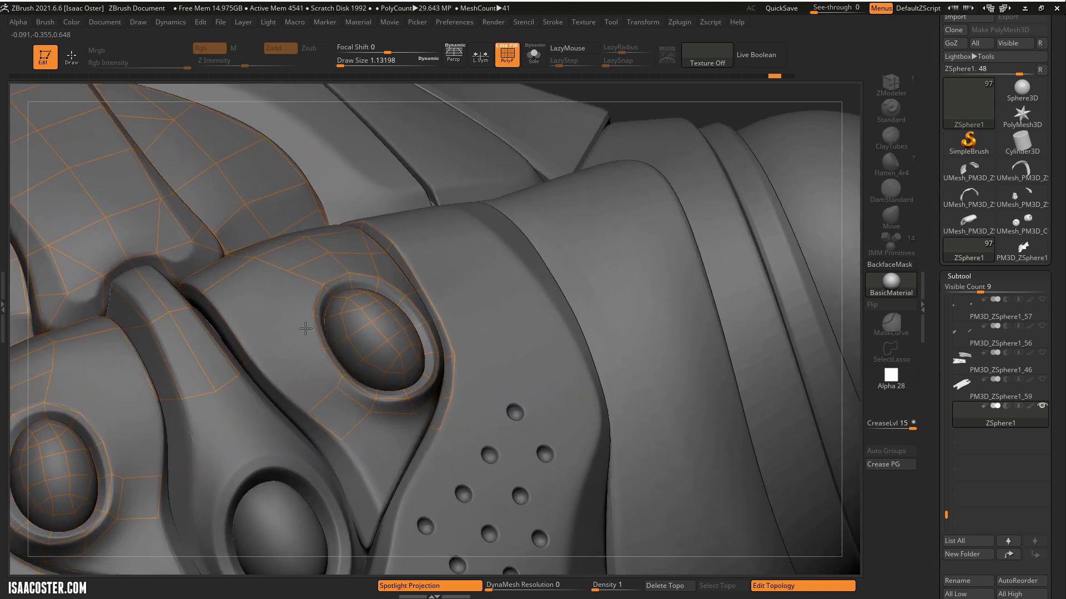
Draw cage edges leftward from the socket rim and upward across the face plate.
key(q)
click(331, 380)
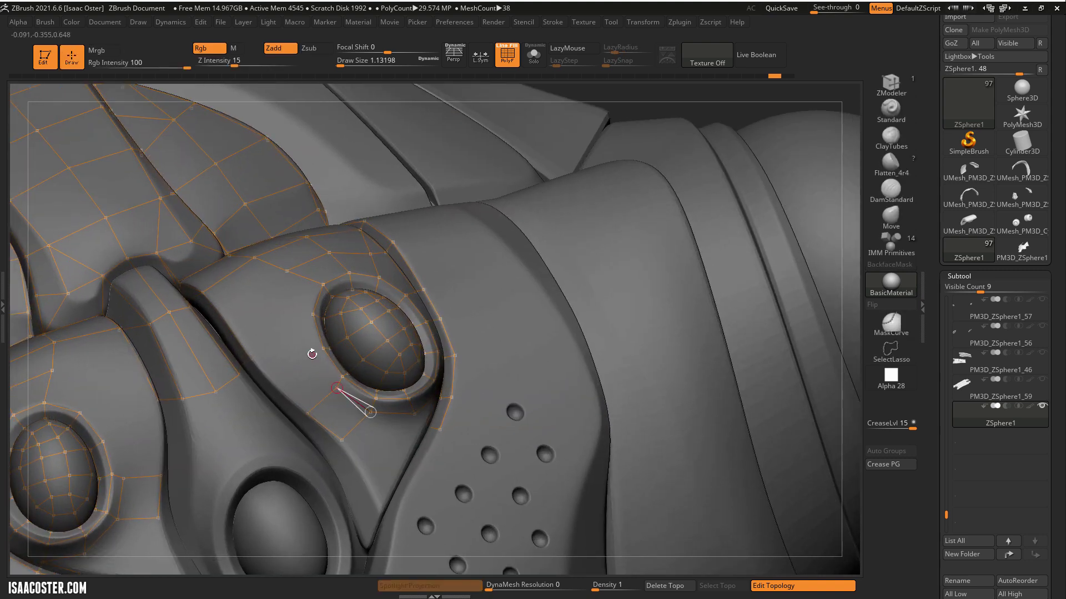
click(314, 354)
click(323, 314)
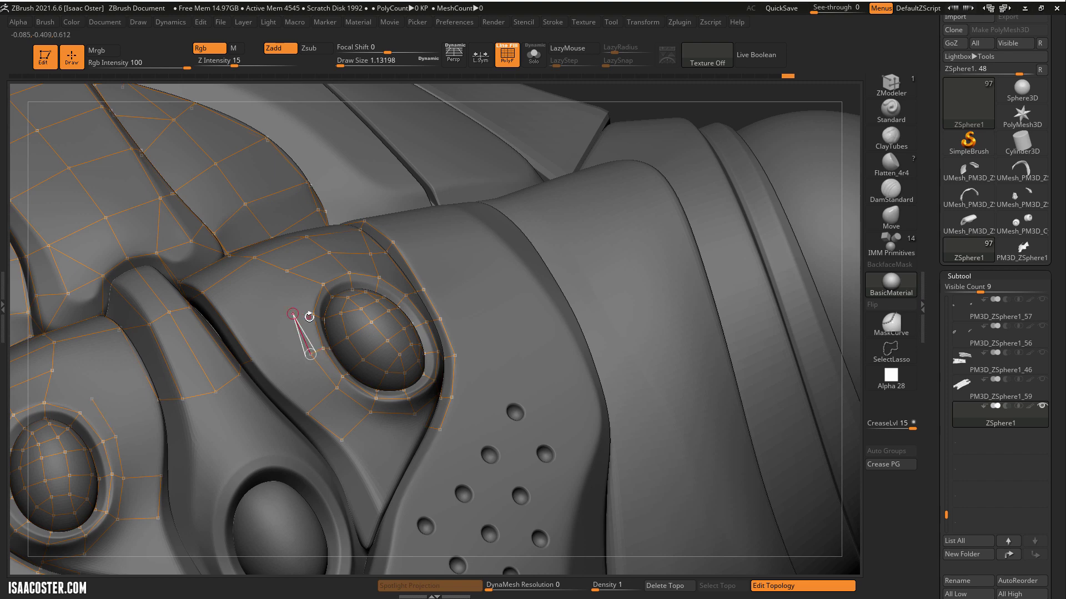
click(286, 270)
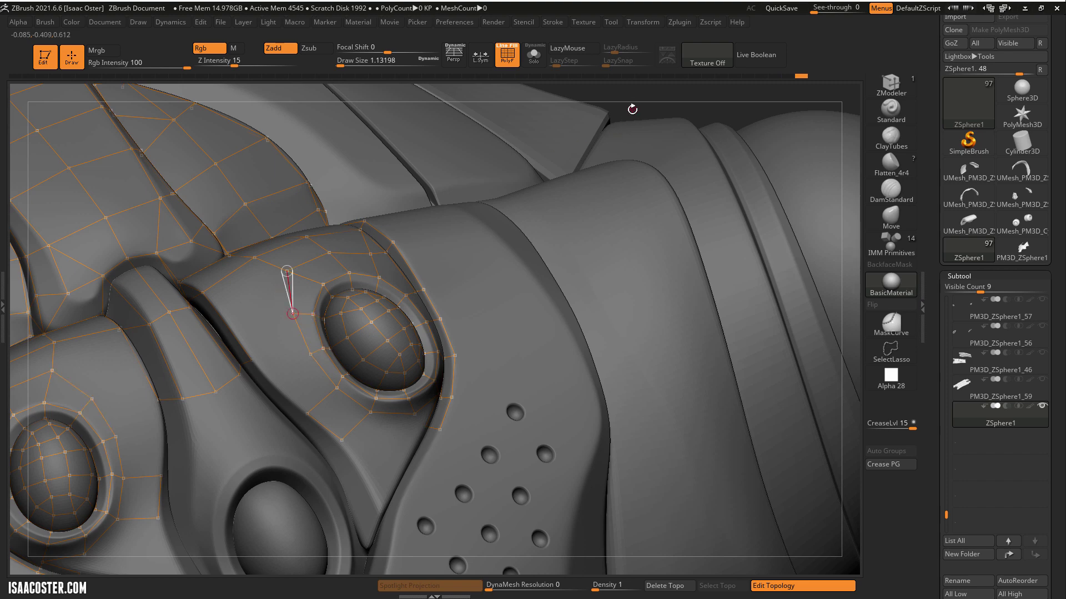
right_drag(632, 108, 279, 300)
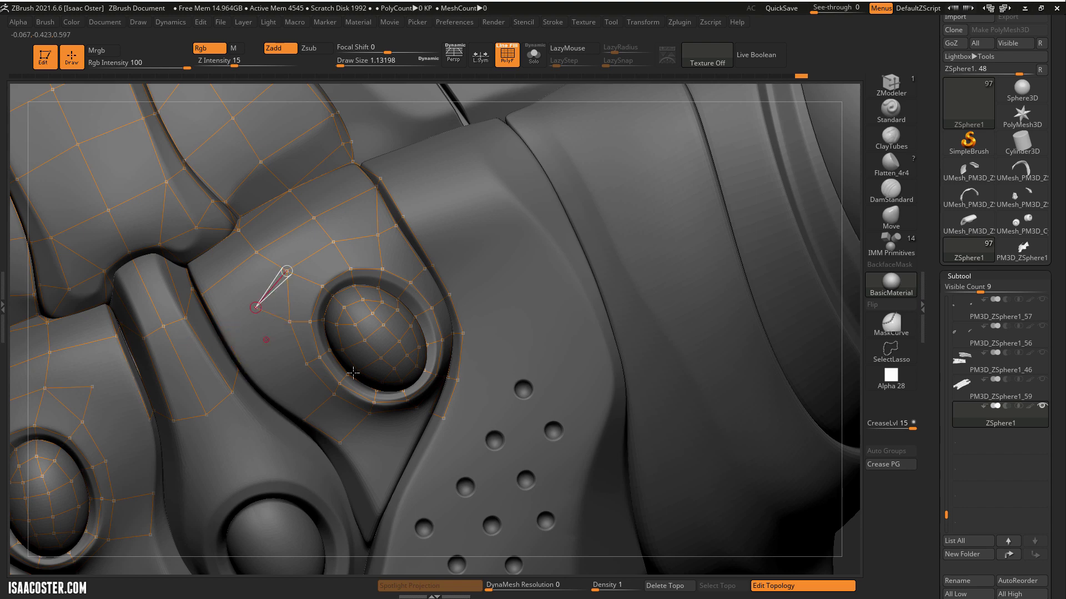
right_drag(851, 530, 542, 380)
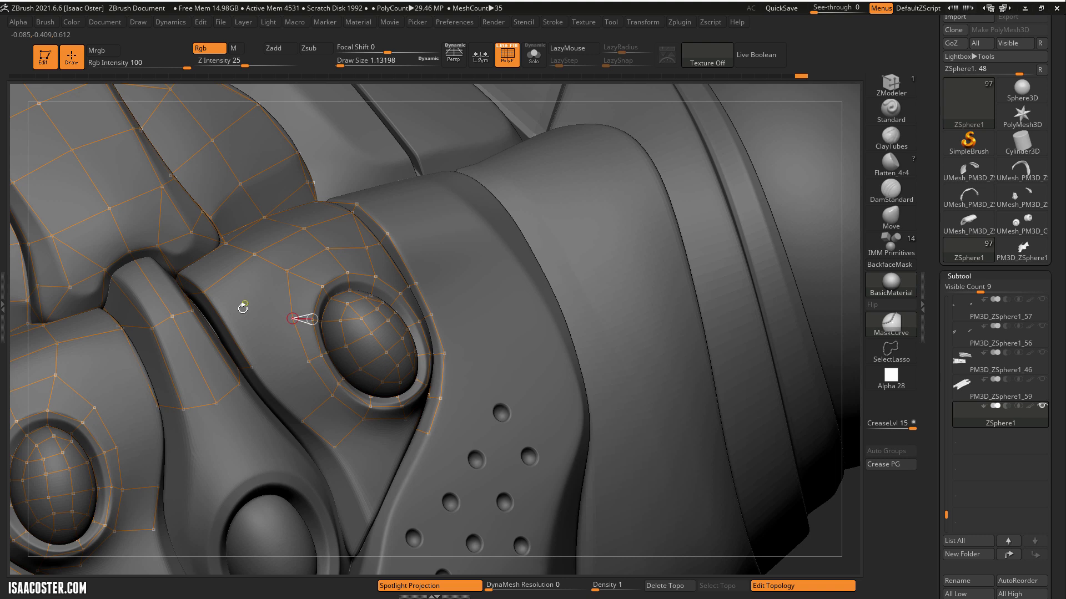
Nudge a cage point, then connect the rim vertex to the vertex below it.
key(w)
drag(247, 354, 247, 358)
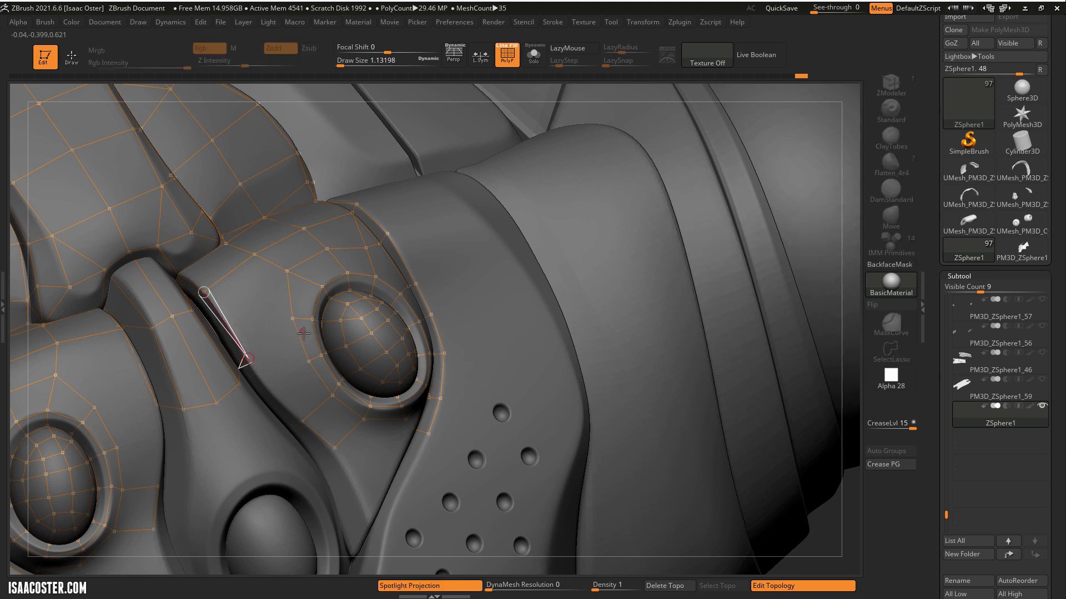
key(q)
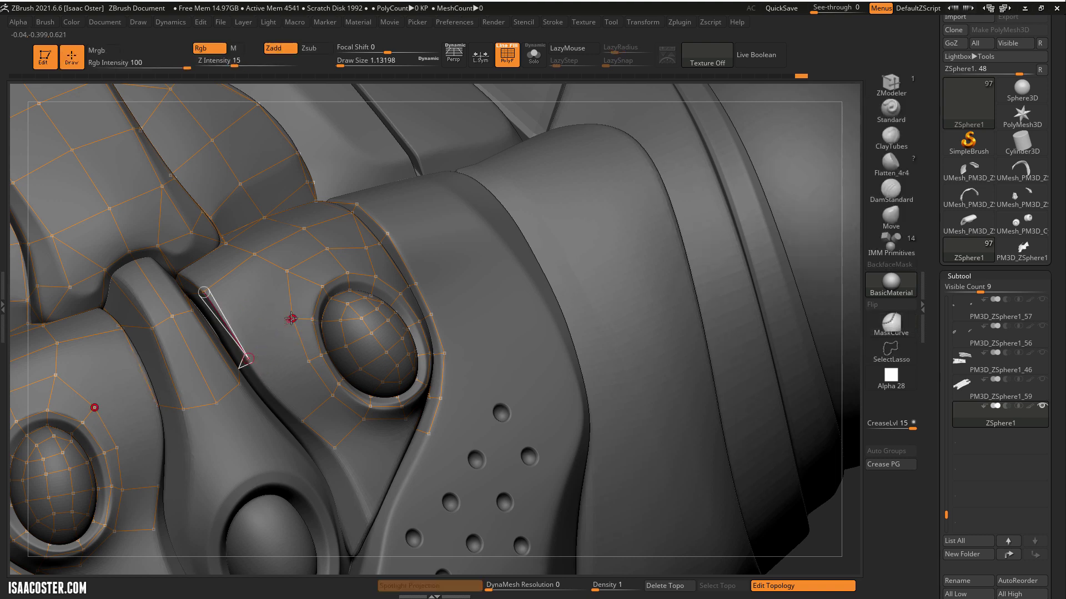
click(247, 359)
click(308, 361)
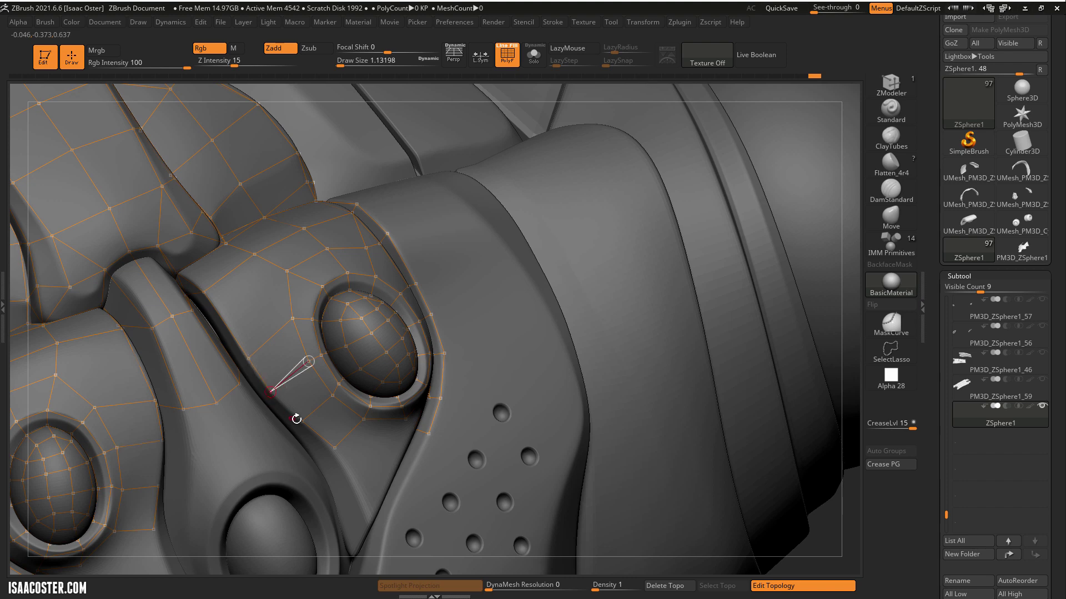
click(303, 422)
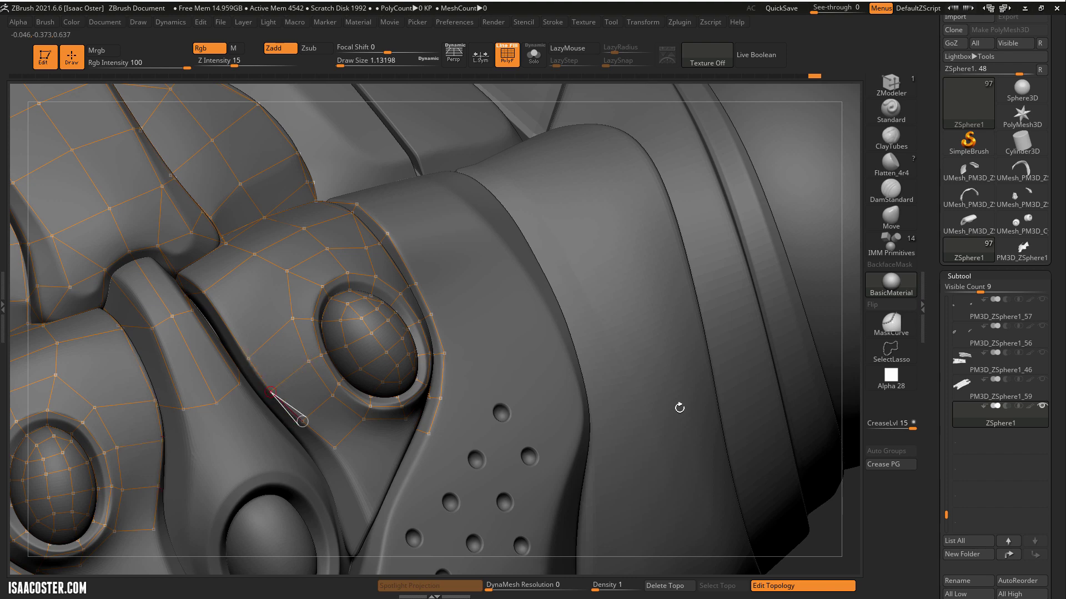
Add connected vertices on the plate left of the socket.
drag(816, 522, 235, 216)
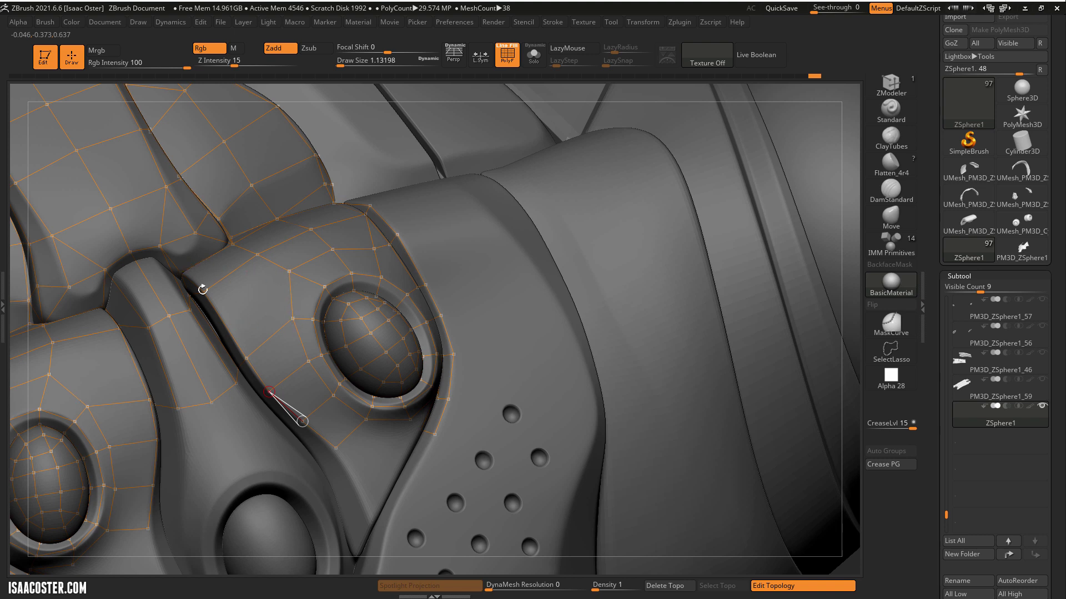
key(ctrl)
key(ctrl)
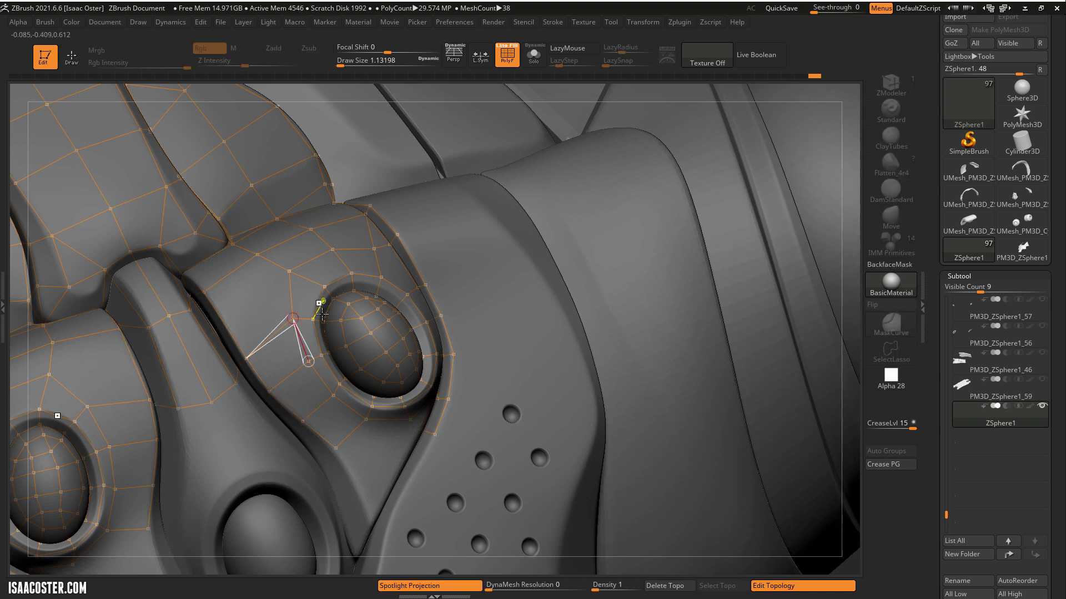
click(274, 312)
click(278, 315)
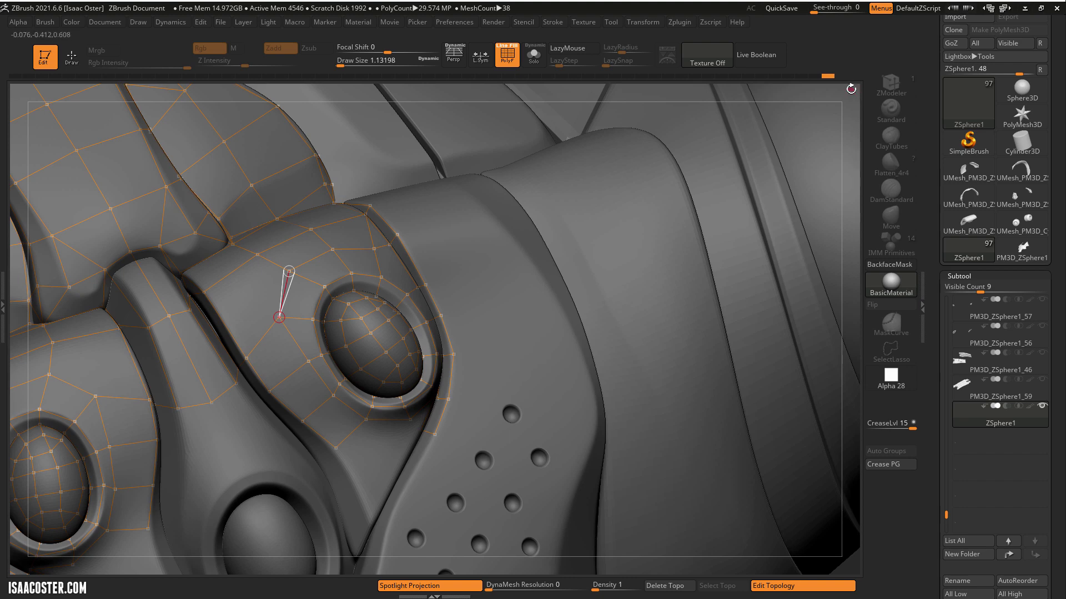
mouse_move(833, 96)
mouse_down()
mouse_move(853, 102)
mouse_move(291, 202)
mouse_up()
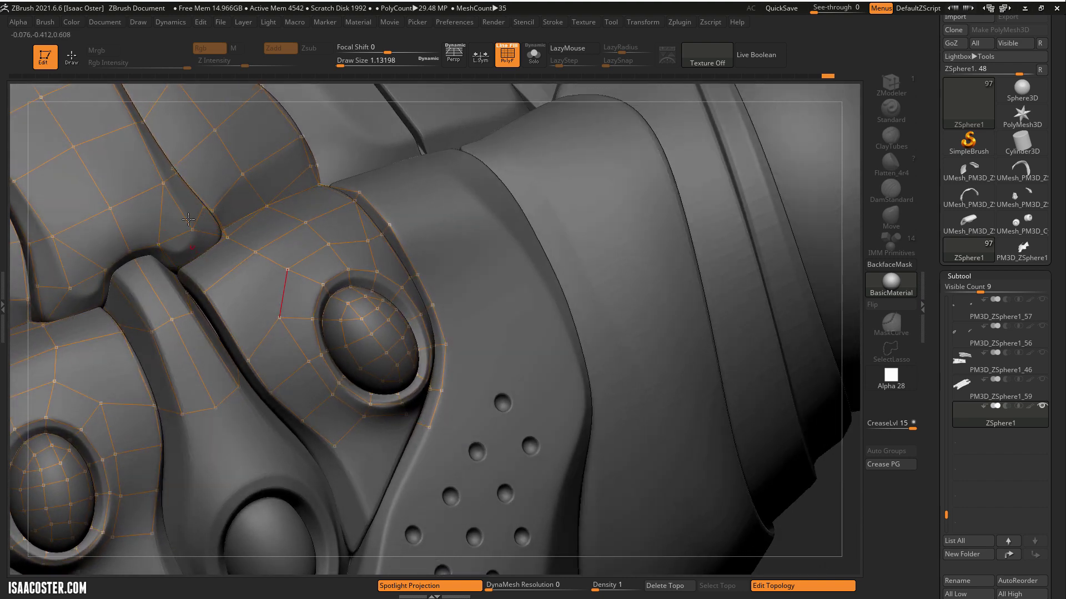
Link the vertex beside the socket to its two neighbouring cage vertices.
key(q)
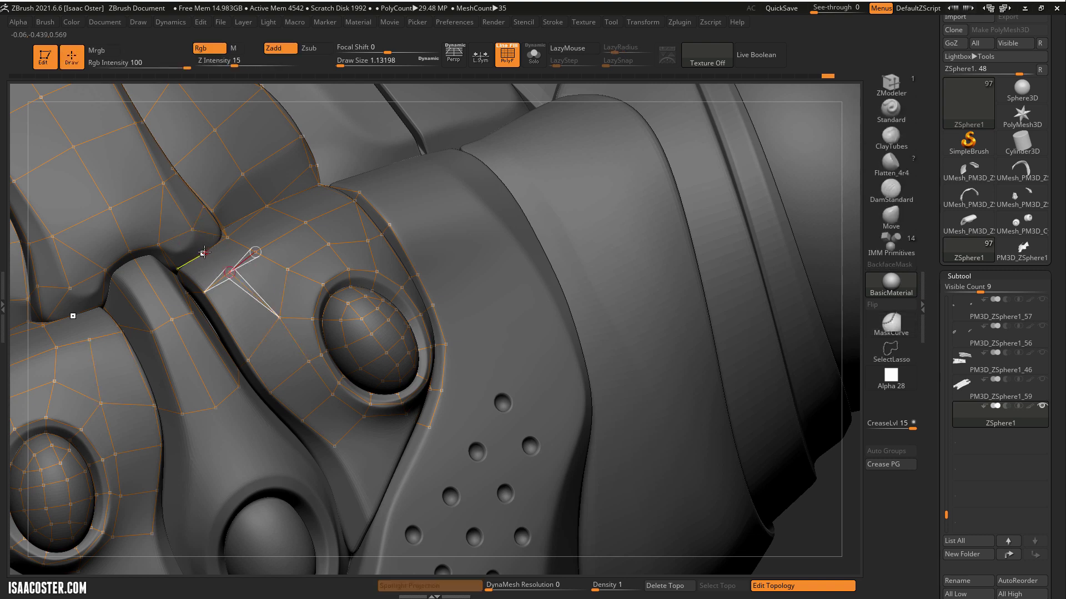
key(w)
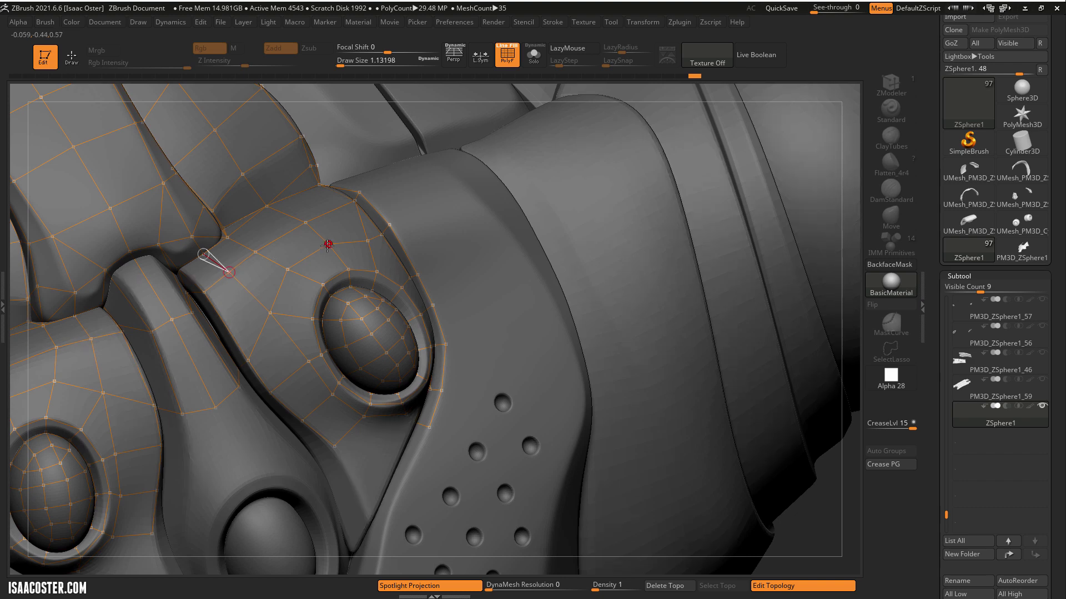
click(276, 317)
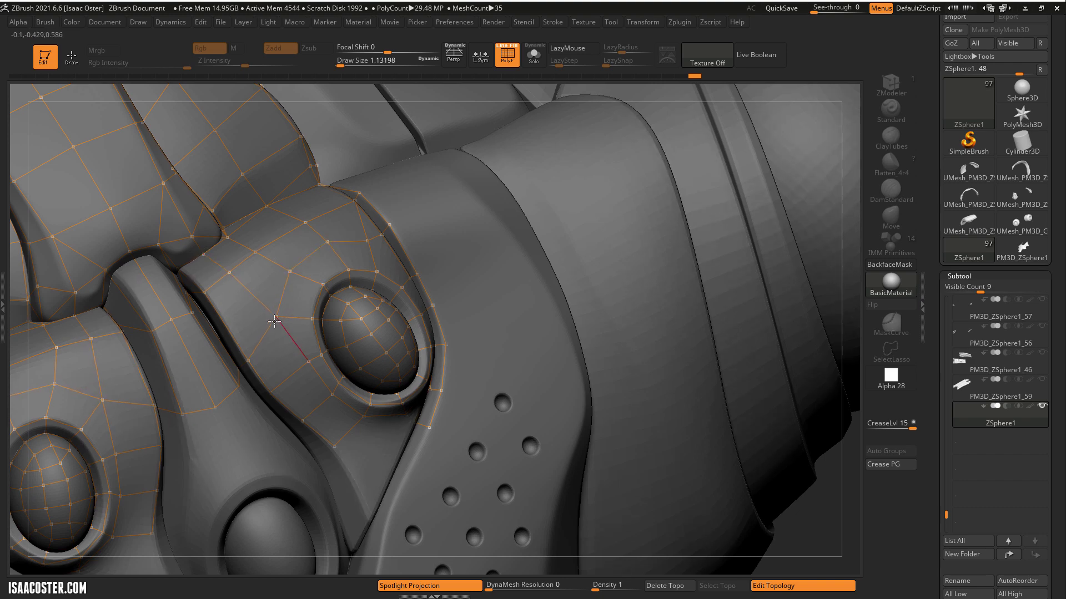
click(308, 361)
mouse_move(858, 515)
mouse_down()
mouse_move(833, 515)
mouse_move(768, 417)
mouse_move(749, 408)
mouse_up()
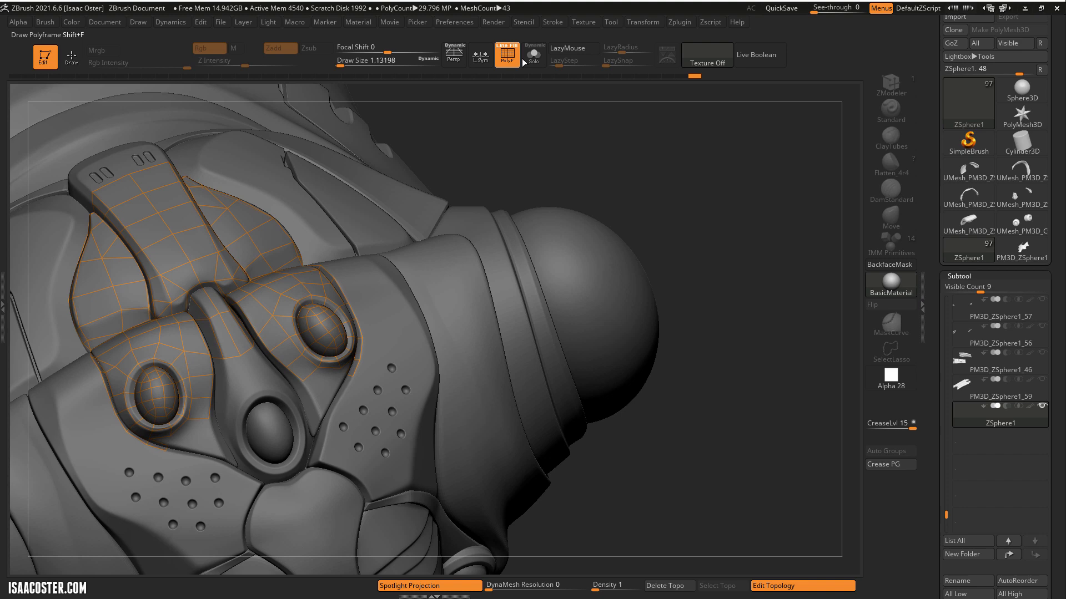
Solo the cage, preview it as a skin, and inspect the area above the socket.
click(534, 55)
key(a)
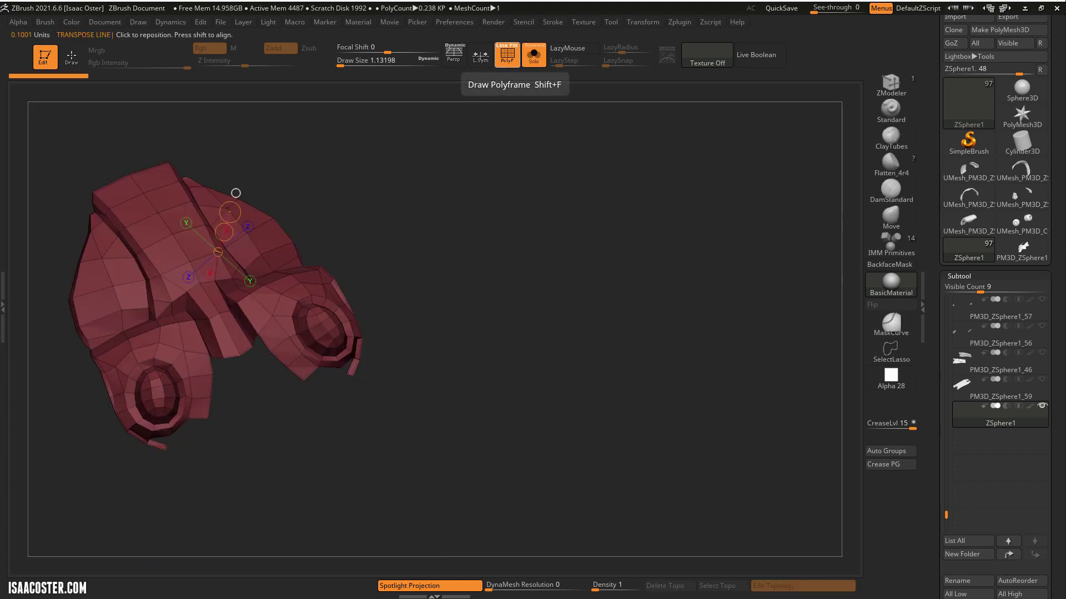
drag(308, 447, 292, 454)
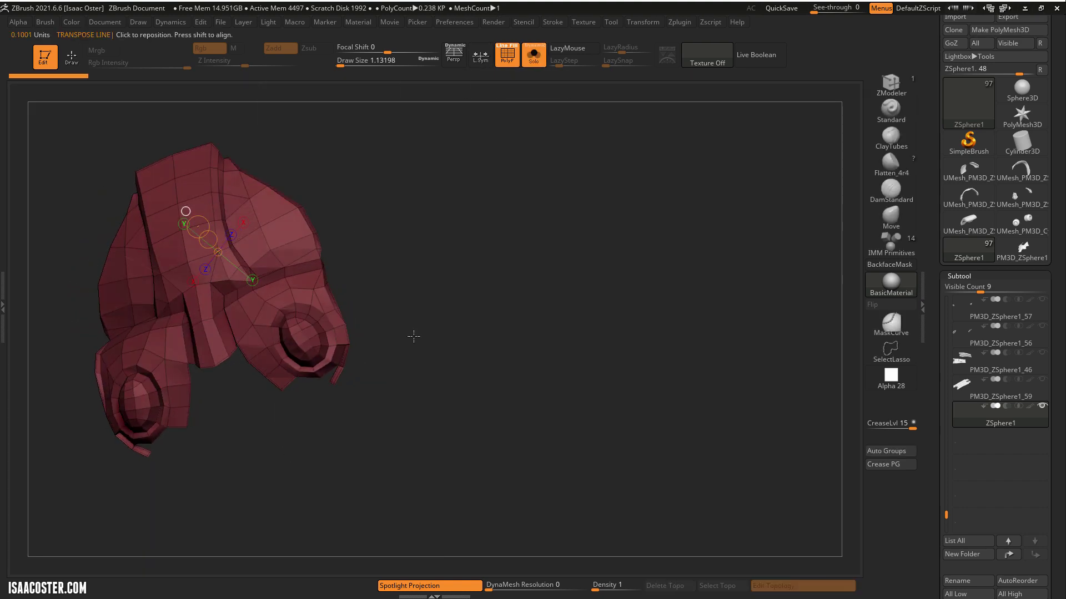
key(q)
mouse_move(457, 294)
alt+mouse_down()
mouse_move(517, 336)
mouse_move(497, 365)
alt+mouse_up()
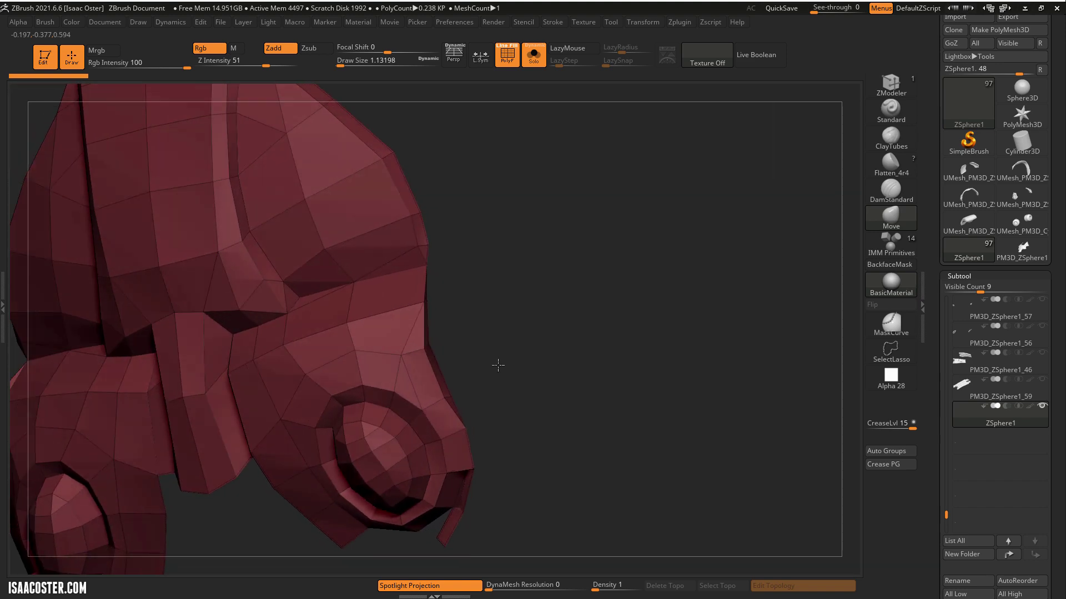
mouse_move(497, 366)
mouse_down()
mouse_move(526, 327)
mouse_move(323, 287)
mouse_up()
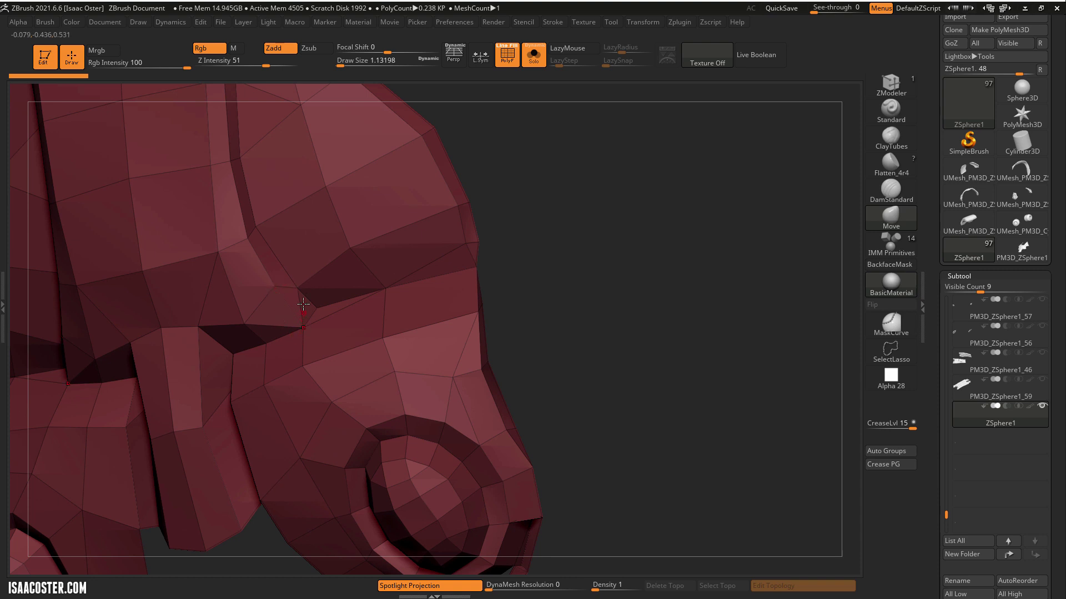
drag(618, 331, 625, 324)
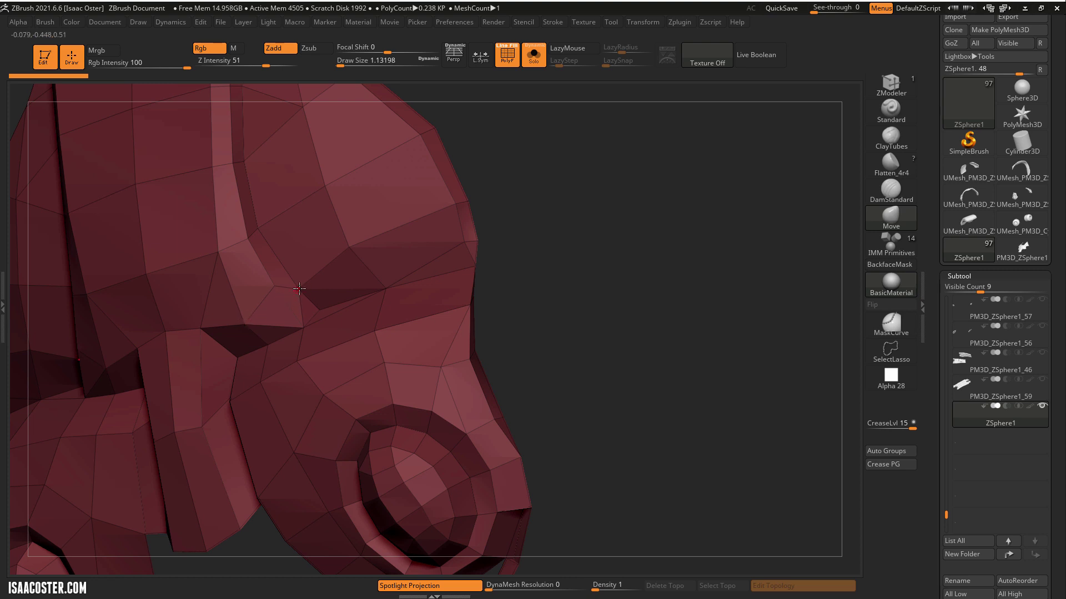
Leave the skin preview, start an edge from a seam vertex, and solo the wireframe.
click(534, 55)
click(534, 56)
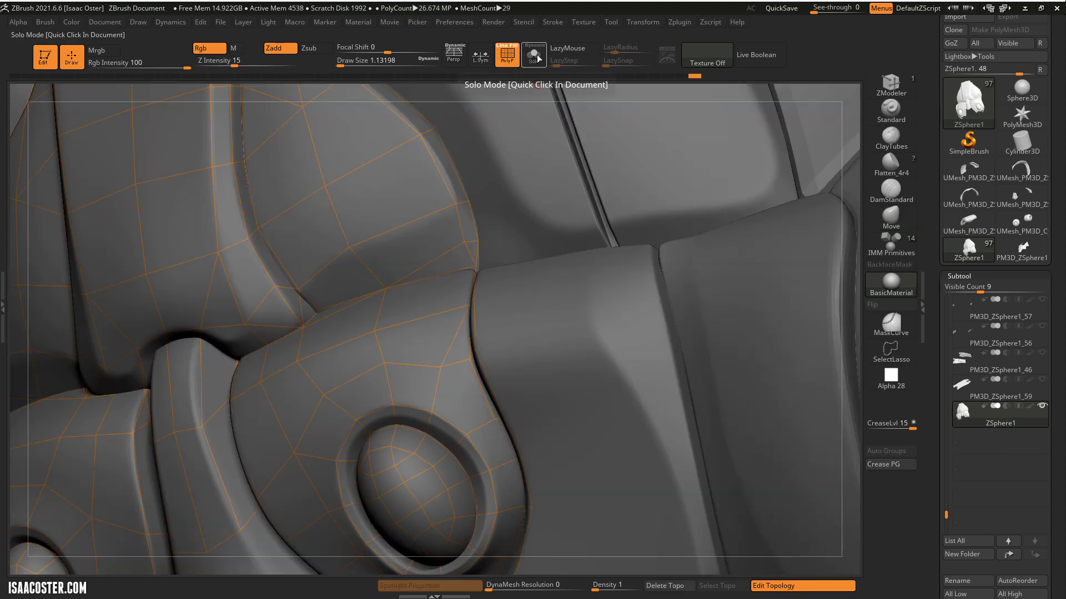
key(shift+z)
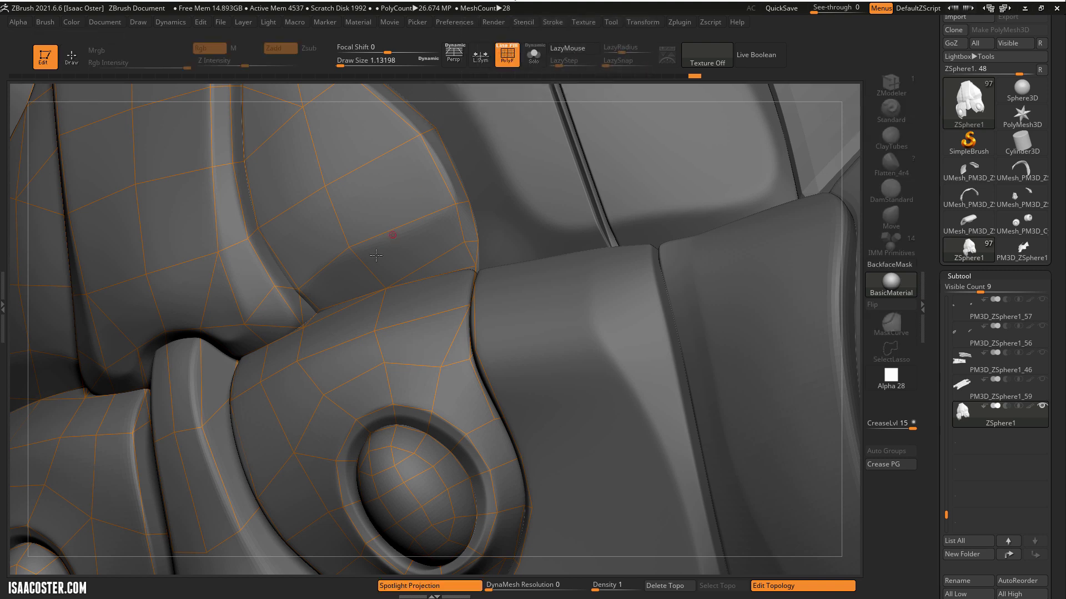
click(243, 323)
click(265, 325)
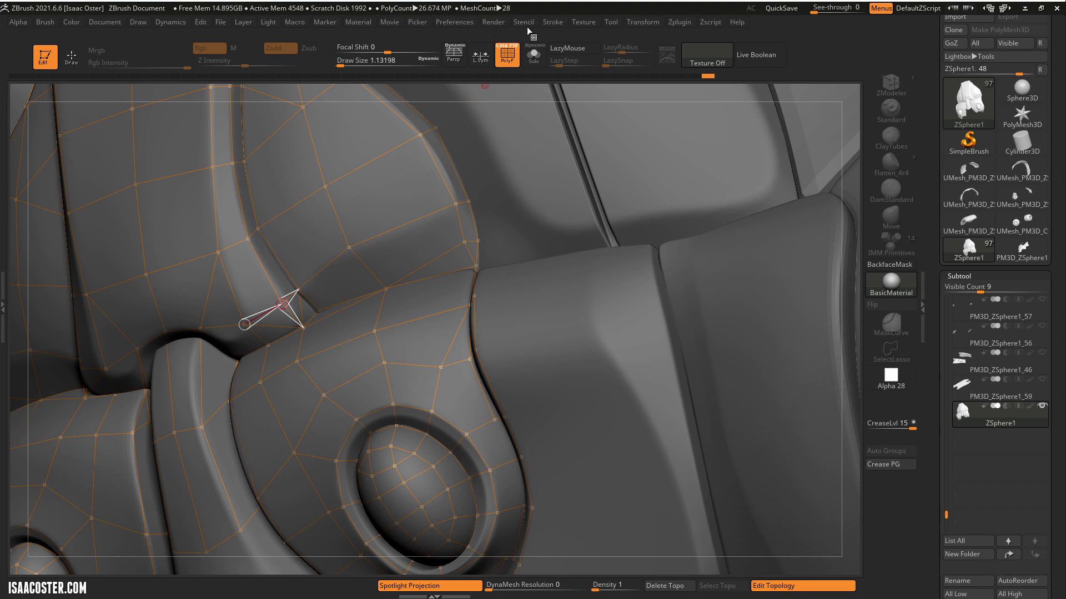
click(533, 59)
mouse_move(592, 289)
mouse_down()
mouse_move(452, 230)
mouse_move(410, 266)
mouse_up()
Draw a new edge connecting two cage points above the socket.
key(q)
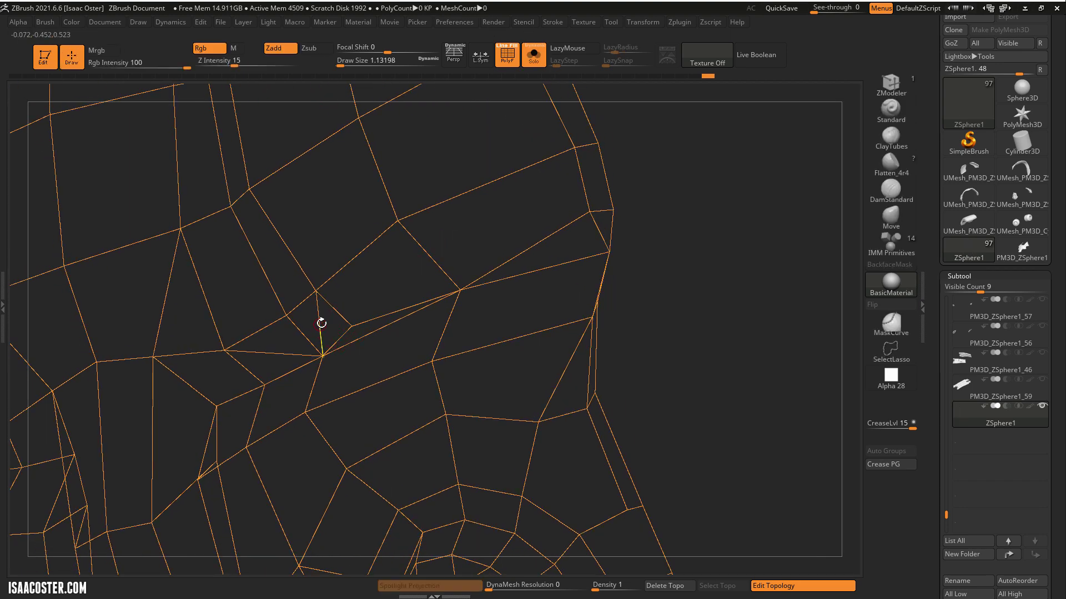
click(318, 327)
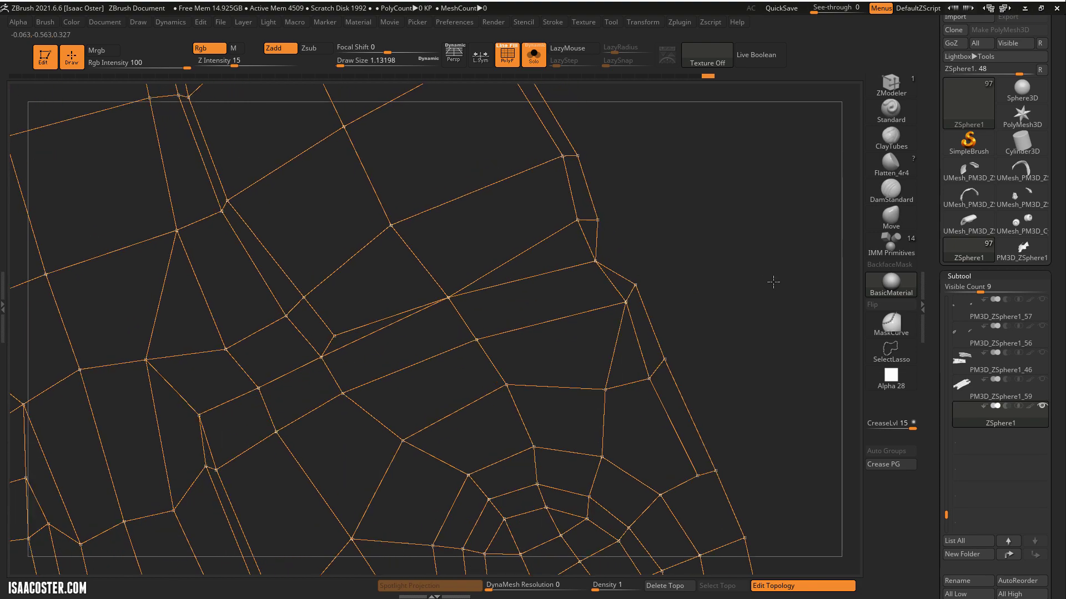
drag(753, 289, 737, 316)
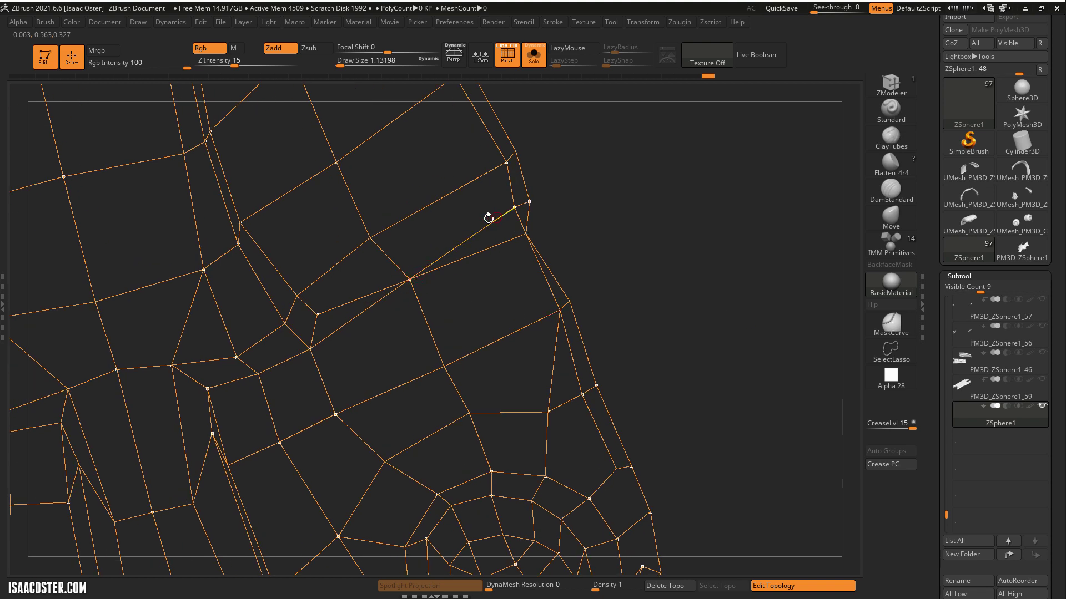
drag(647, 191, 438, 274)
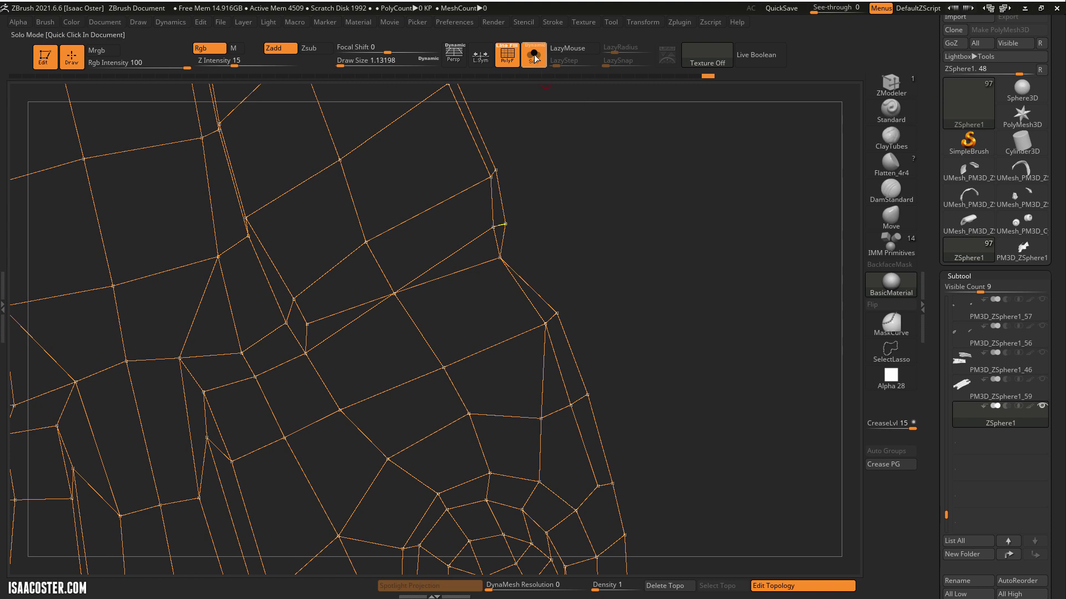
click(537, 55)
click(542, 62)
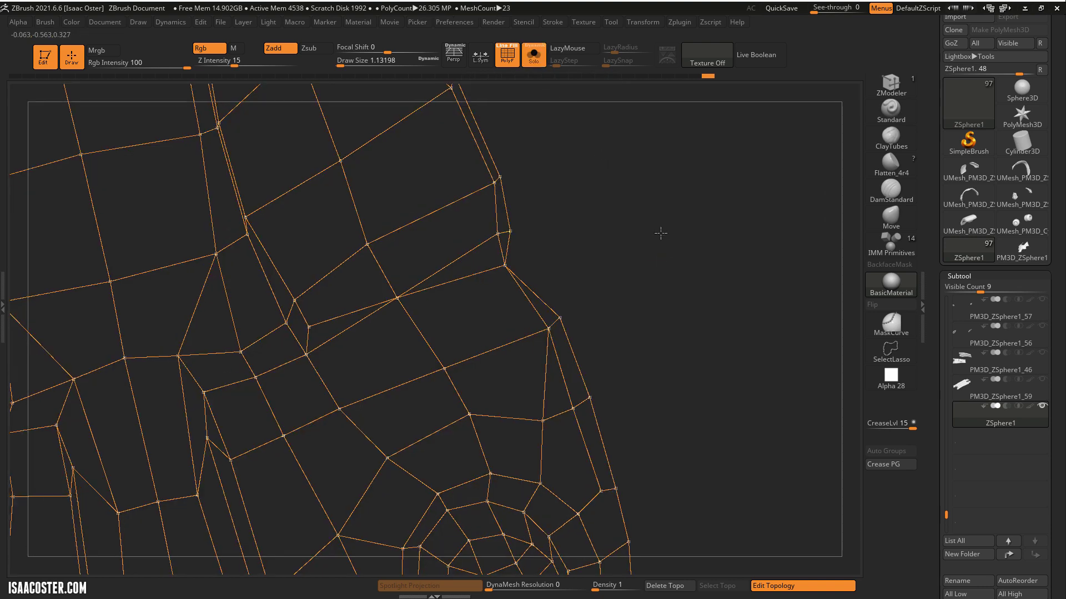
Delete the diagonal cage edge and insert a new point on an edge.
click(305, 333)
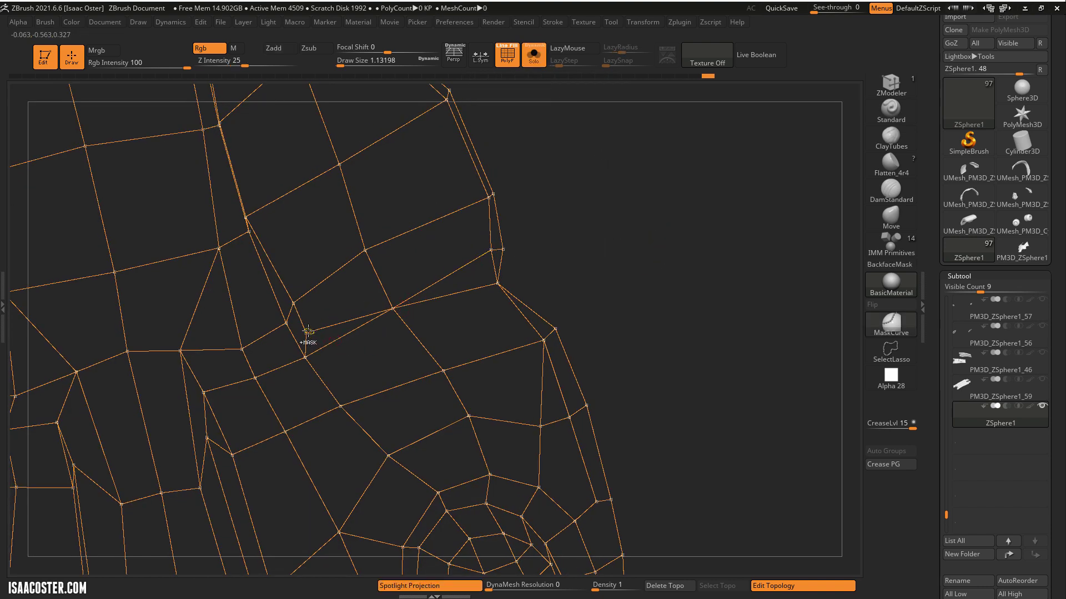
click(388, 300)
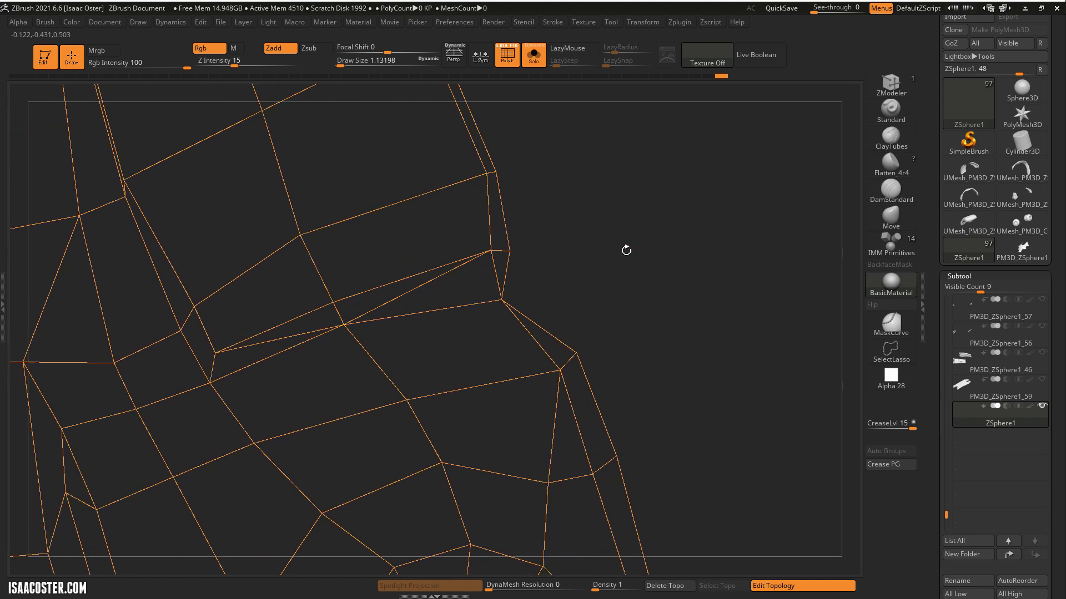
ctrl+right_drag(490, 250, 623, 247)
alt+click(411, 290)
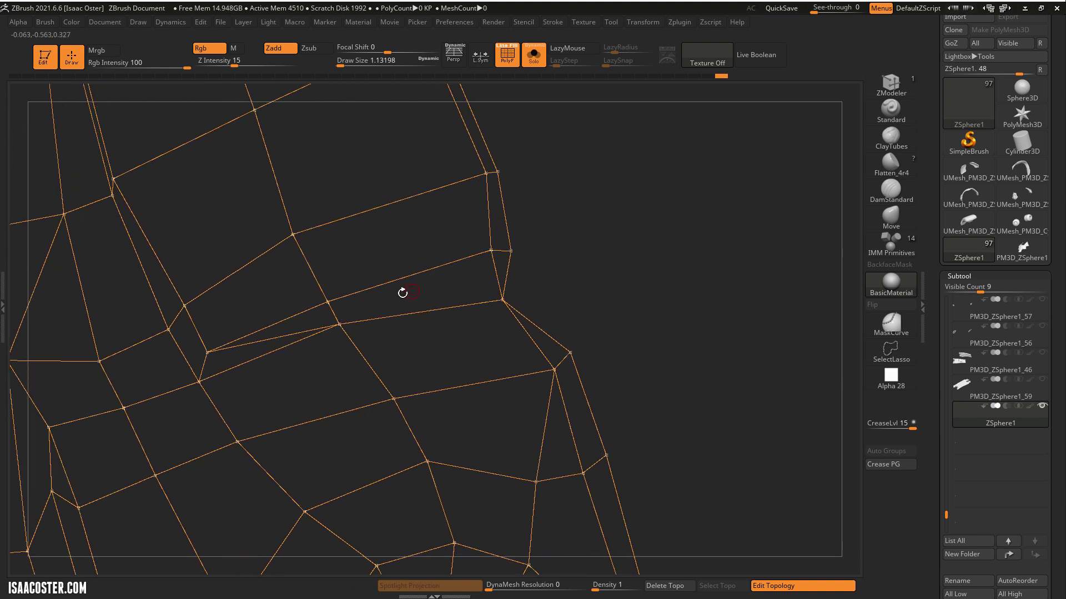
click(275, 338)
mouse_move(683, 255)
mouse_down()
mouse_move(638, 254)
mouse_move(673, 281)
mouse_move(653, 245)
mouse_up()
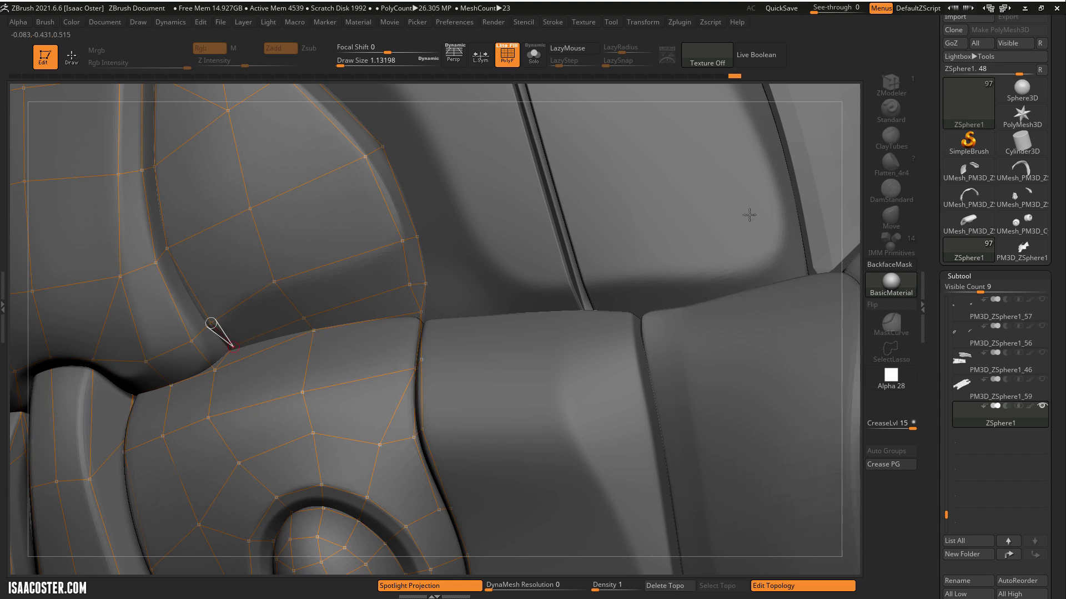
Isolate the cage and pick vertices on its left part along the seam.
mouse_move(859, 137)
mouse_down()
mouse_move(855, 159)
mouse_move(849, 153)
mouse_move(876, 144)
mouse_move(867, 152)
mouse_up()
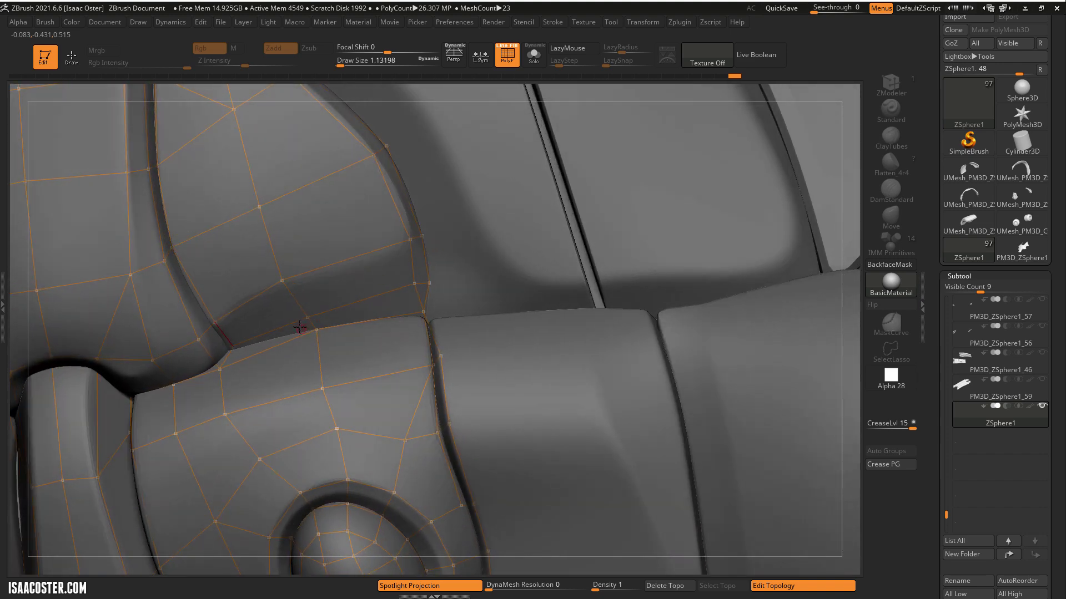
click(532, 55)
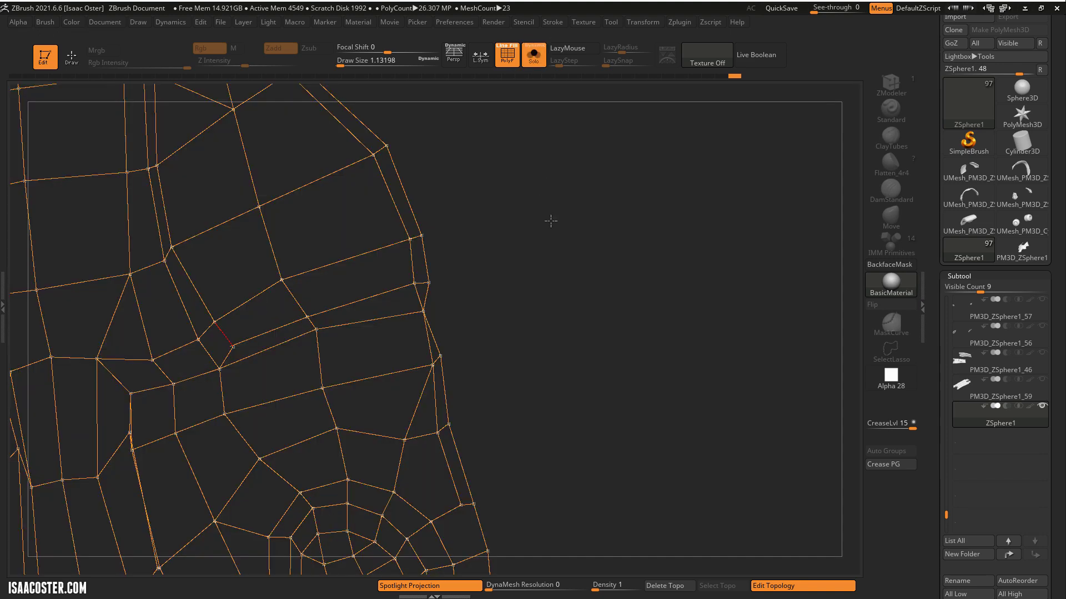
mouse_move(557, 232)
alt+mouse_down()
mouse_move(544, 238)
mouse_move(571, 238)
mouse_move(234, 313)
mouse_move(208, 343)
alt+mouse_up()
key(q)
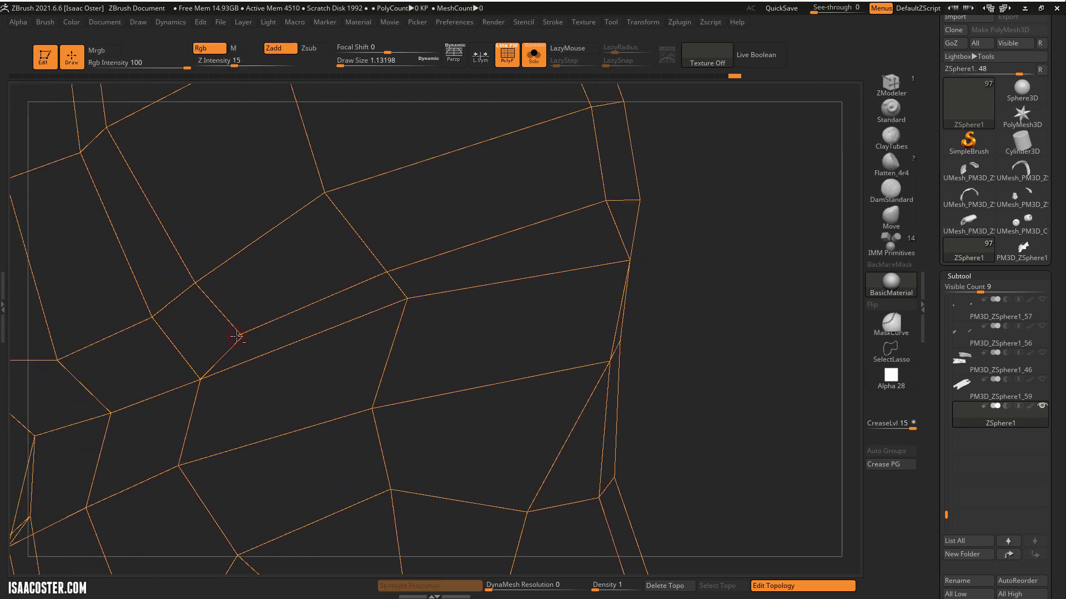
click(239, 335)
mouse_move(269, 328)
mouse_down()
mouse_move(290, 318)
mouse_move(216, 374)
mouse_up()
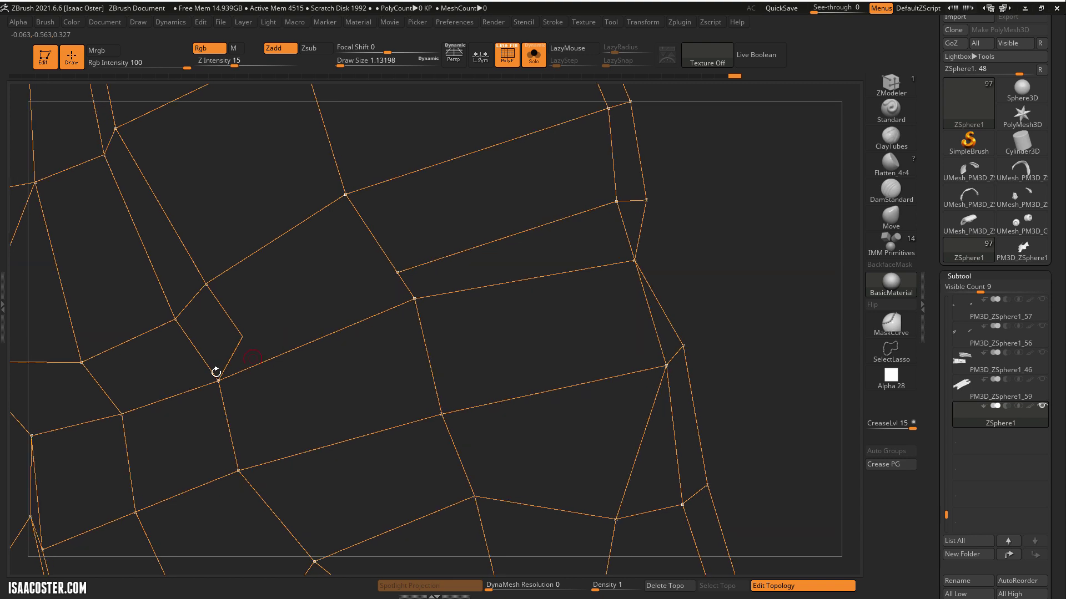
click(218, 380)
Make the seam vertex active, then switch to subtool PM3D_ZSphere1_12.
click(532, 55)
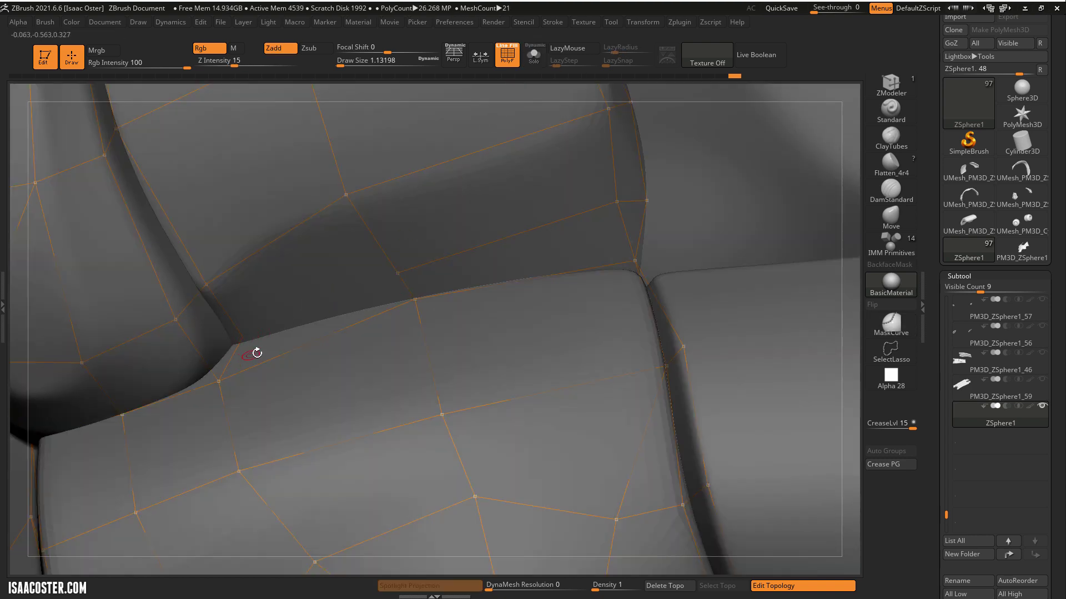
key(ctrl)
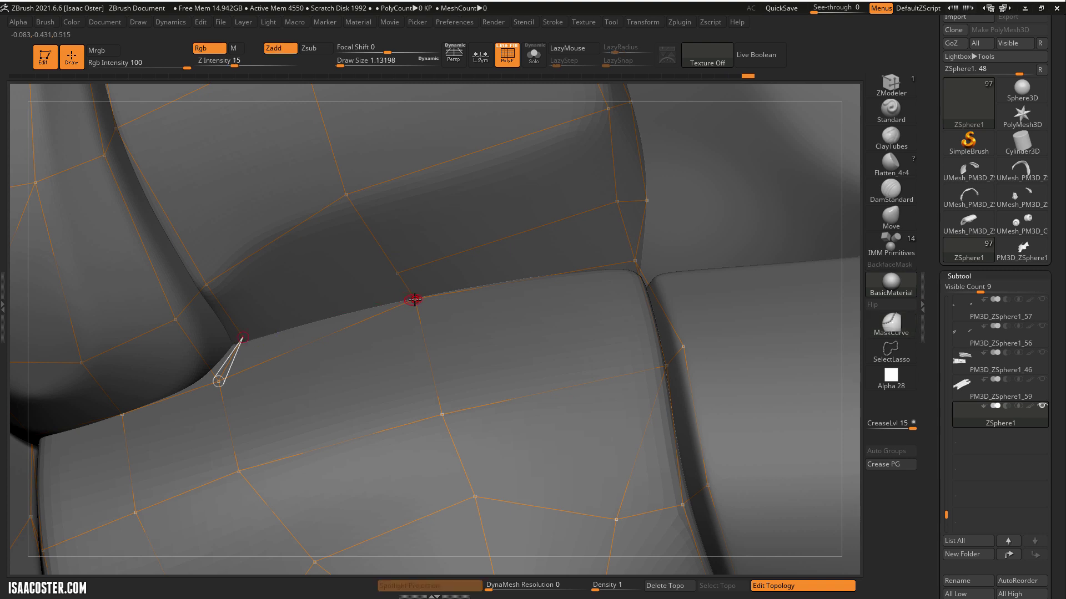
click(414, 301)
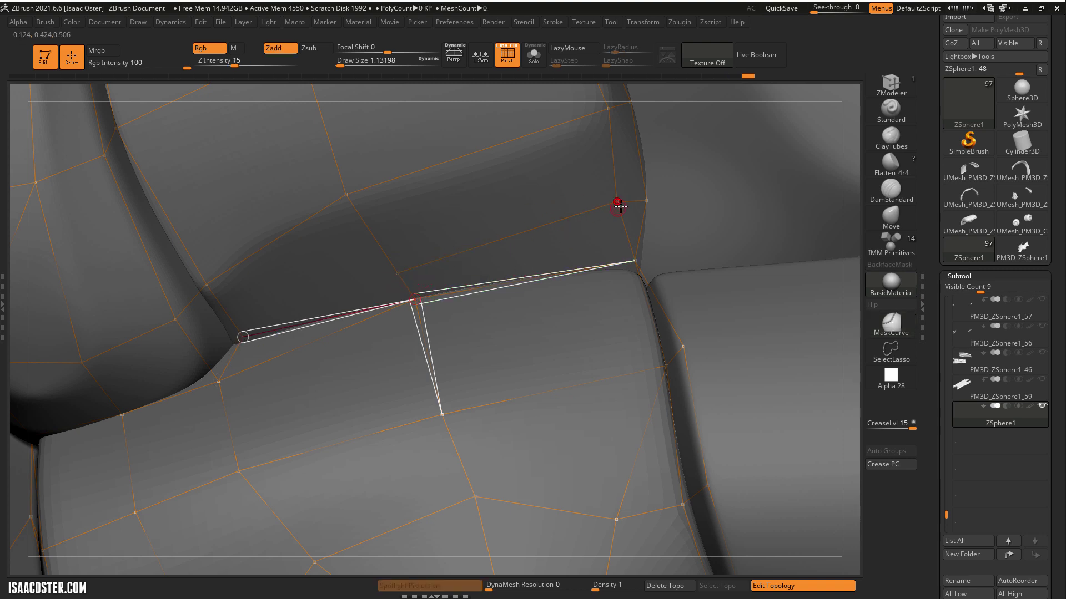
click(580, 221)
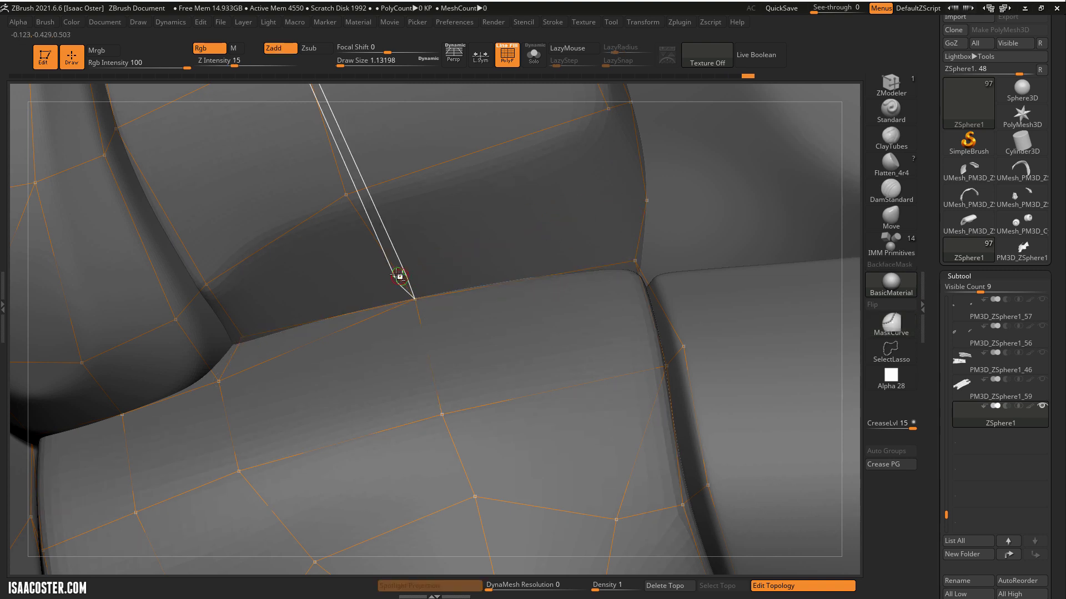
alt+click(404, 286)
key(space)
key(ctrl)
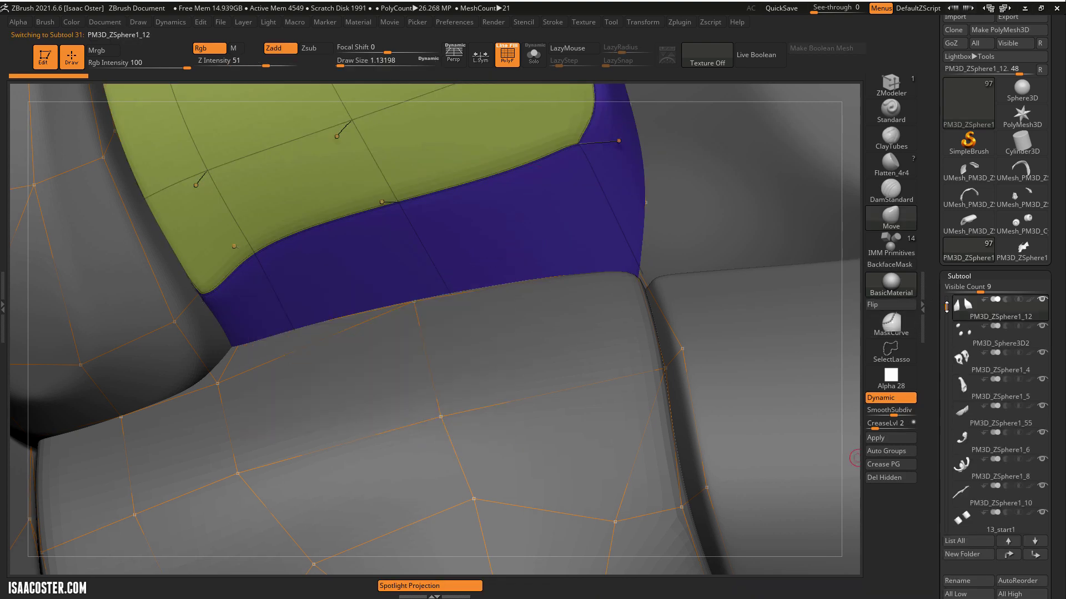
Return to the ZSphere cage and reposition a vertex along the seam.
drag(946, 307, 947, 511)
click(999, 441)
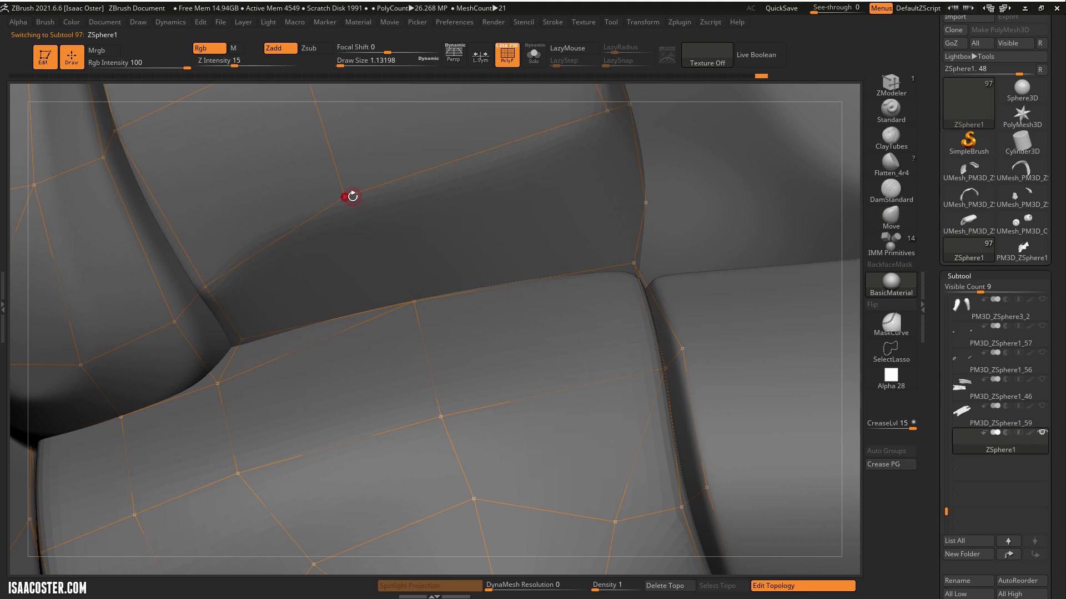
key(w)
drag(345, 198, 343, 217)
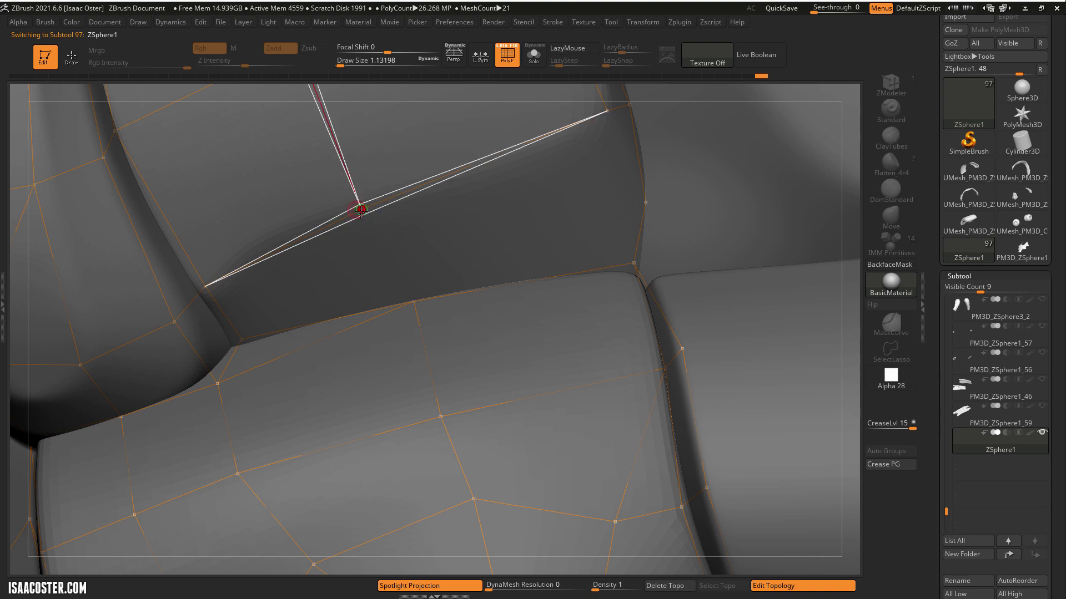
mouse_move(400, 254)
mouse_down()
mouse_move(409, 302)
mouse_move(361, 207)
mouse_up()
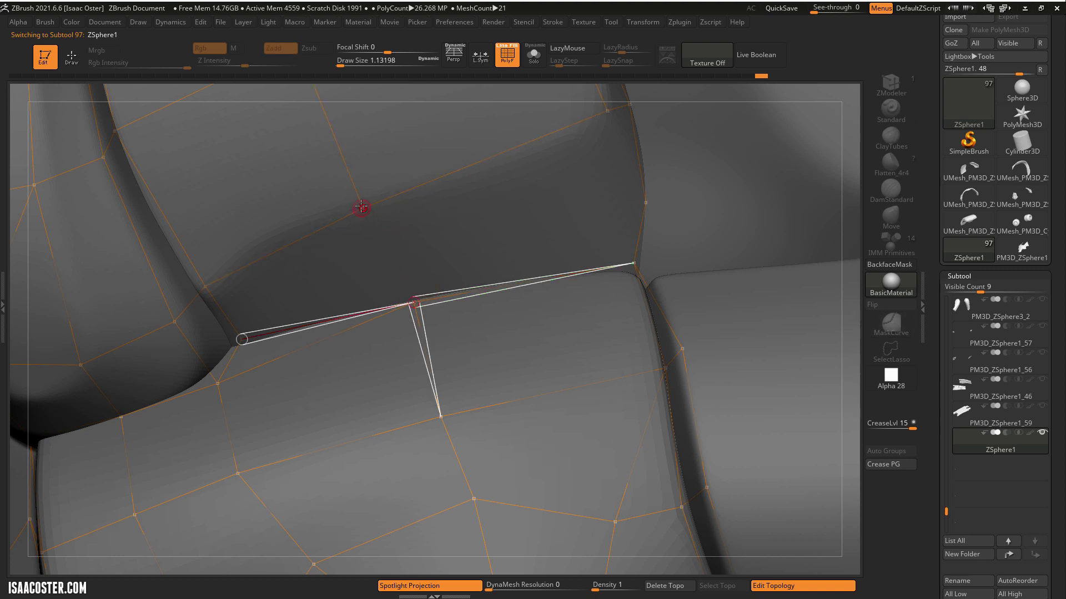
Draw edges from the corner vertex downward and to the upper right point.
key(q)
click(412, 303)
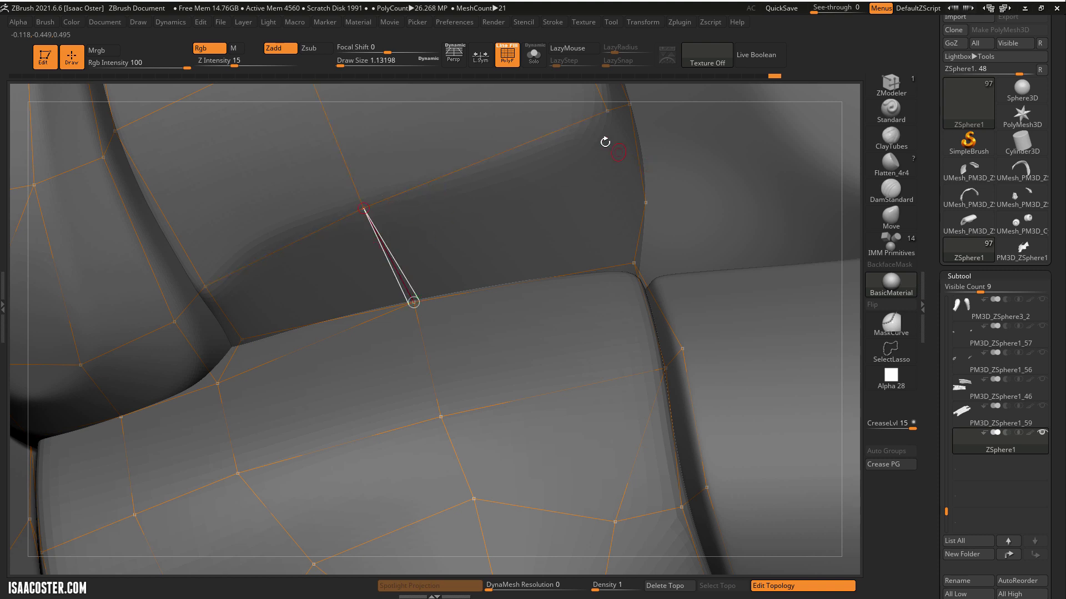
click(608, 111)
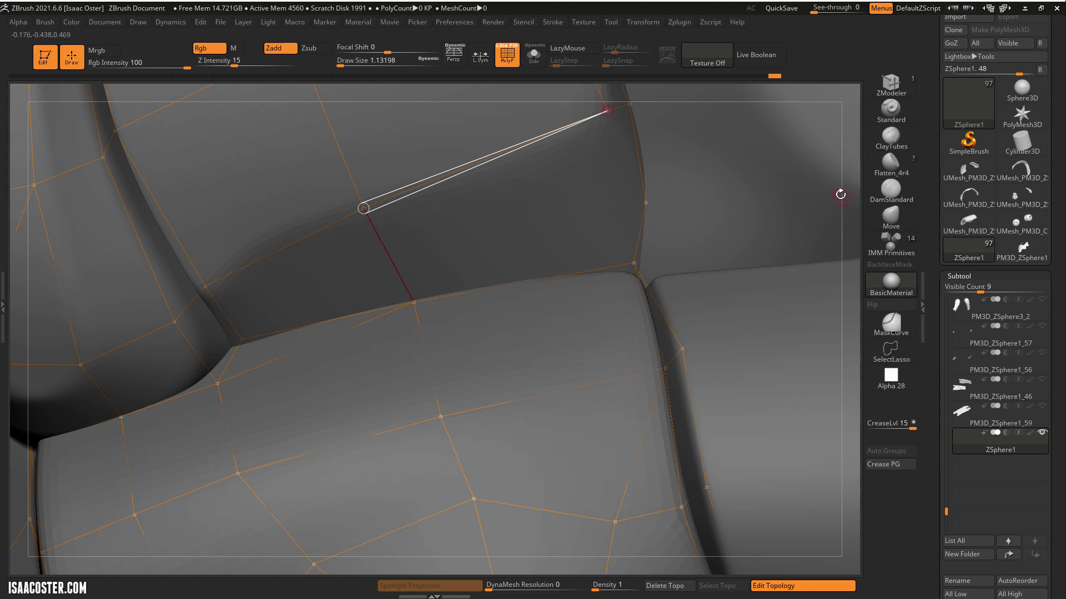
key(q)
mouse_move(852, 118)
mouse_down()
mouse_move(837, 85)
mouse_move(829, 108)
mouse_move(821, 101)
mouse_up()
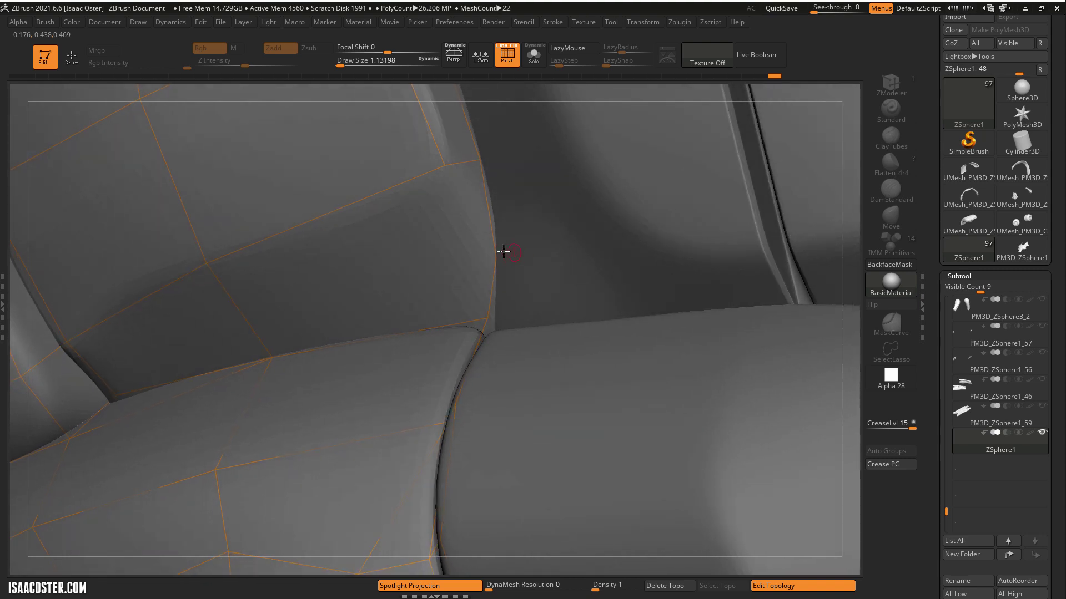
Add a junction vertex and link it to the upper seam and panel corner vertices.
key(q)
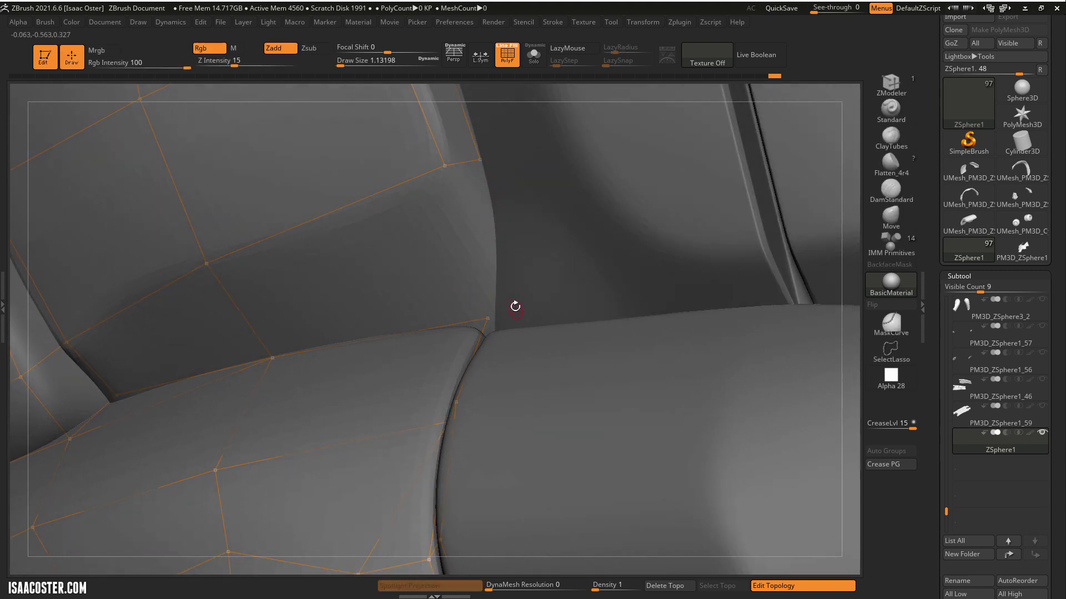
click(480, 160)
click(487, 318)
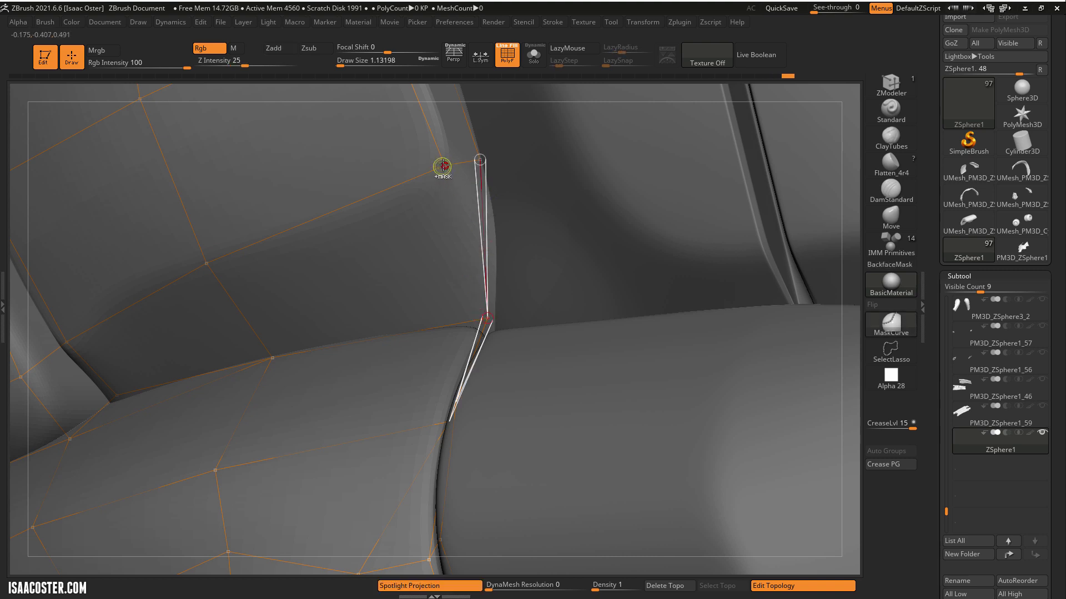
click(444, 165)
click(487, 317)
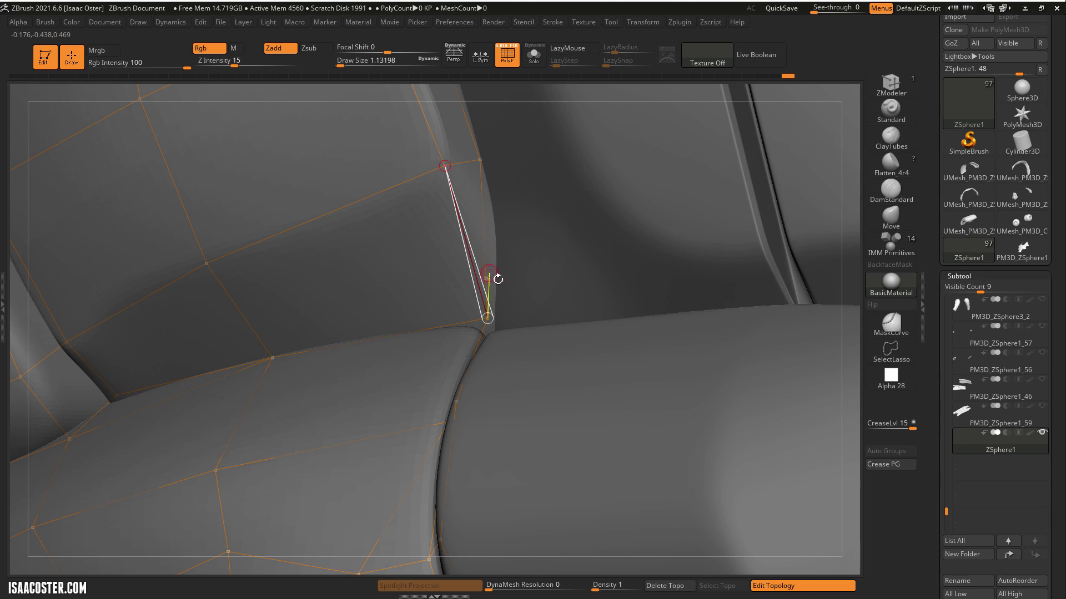
key(w)
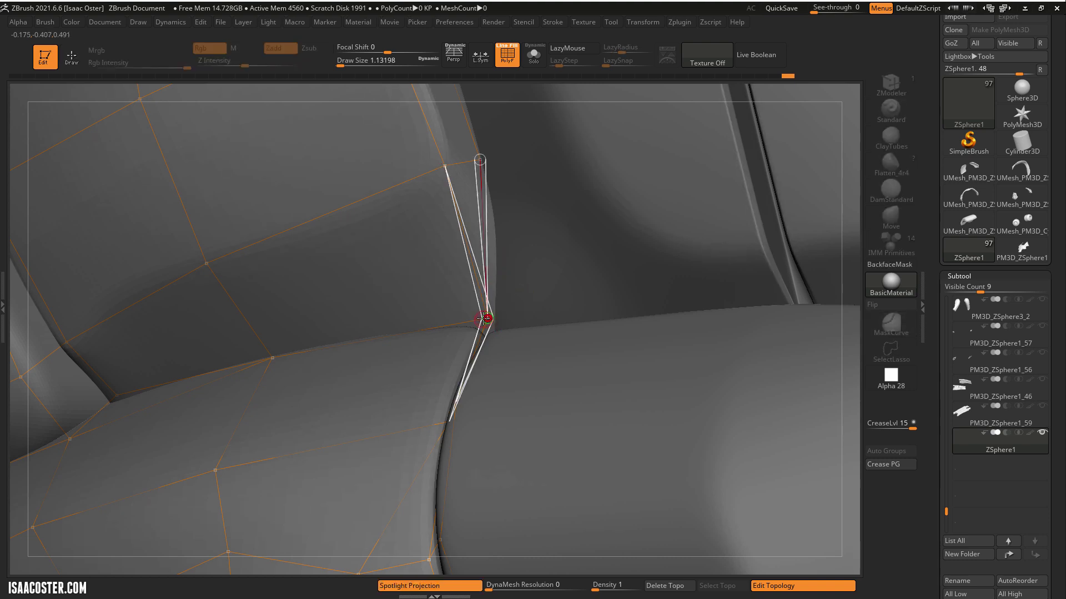
click(484, 320)
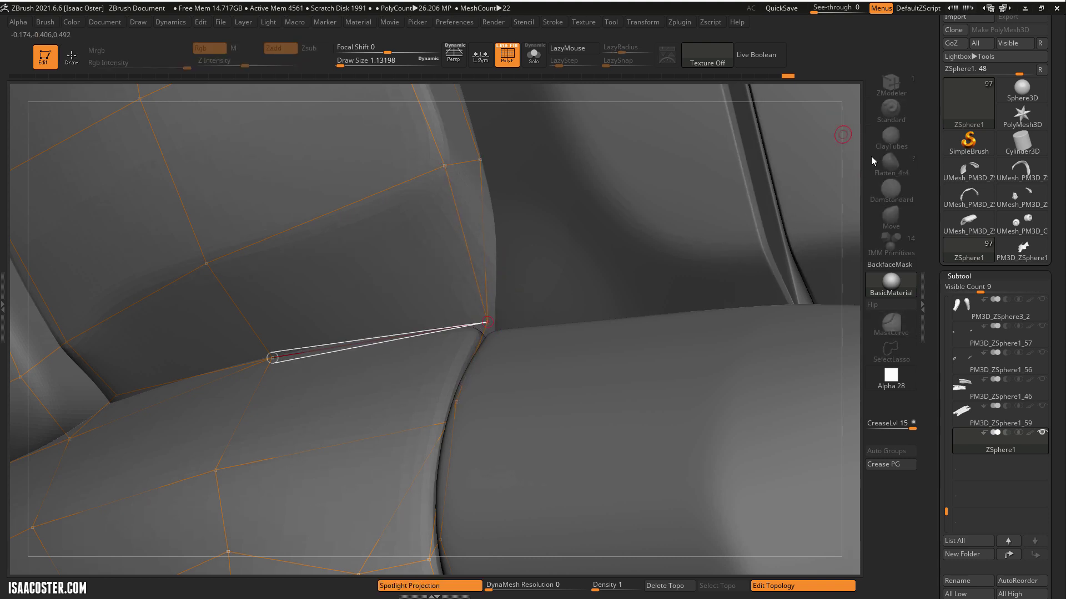
drag(852, 116, 863, 107)
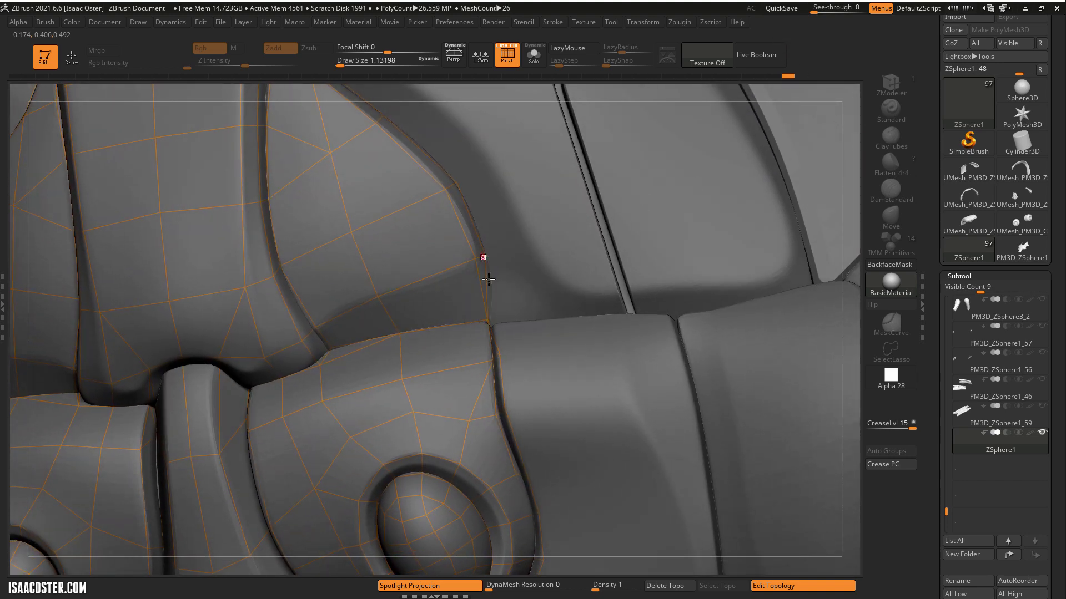
Add a vertex along the plate seam and check the cage in Solo.
key(q)
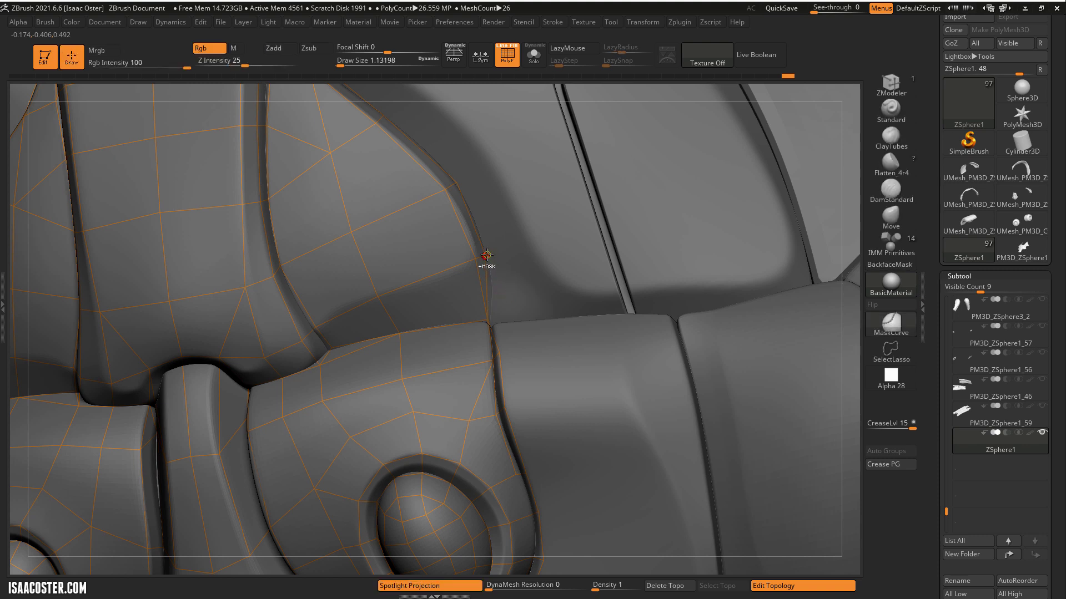
click(477, 258)
click(494, 285)
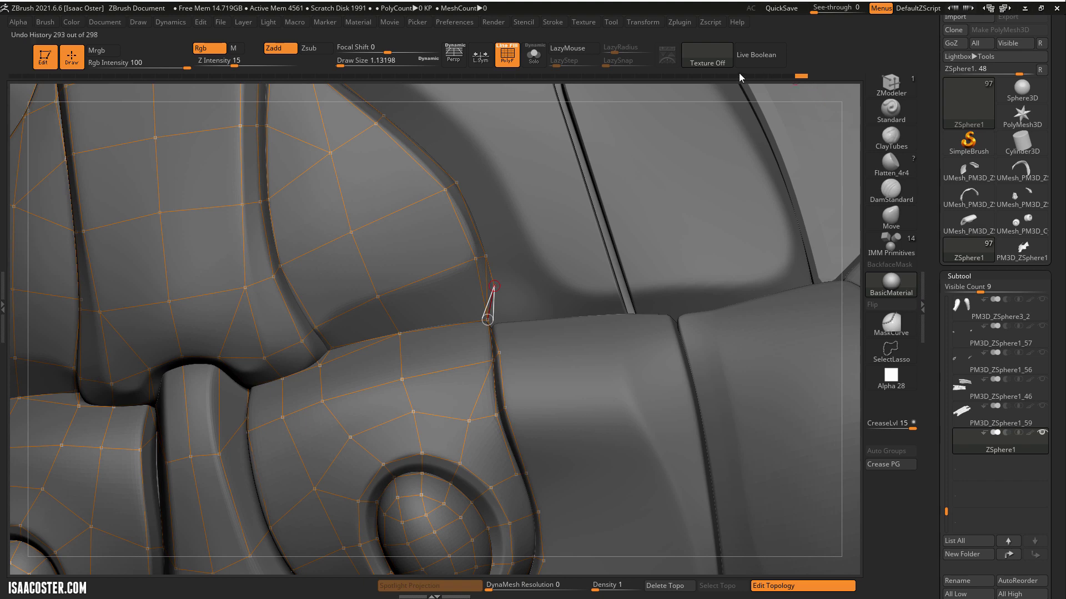
click(534, 66)
drag(600, 238, 537, 239)
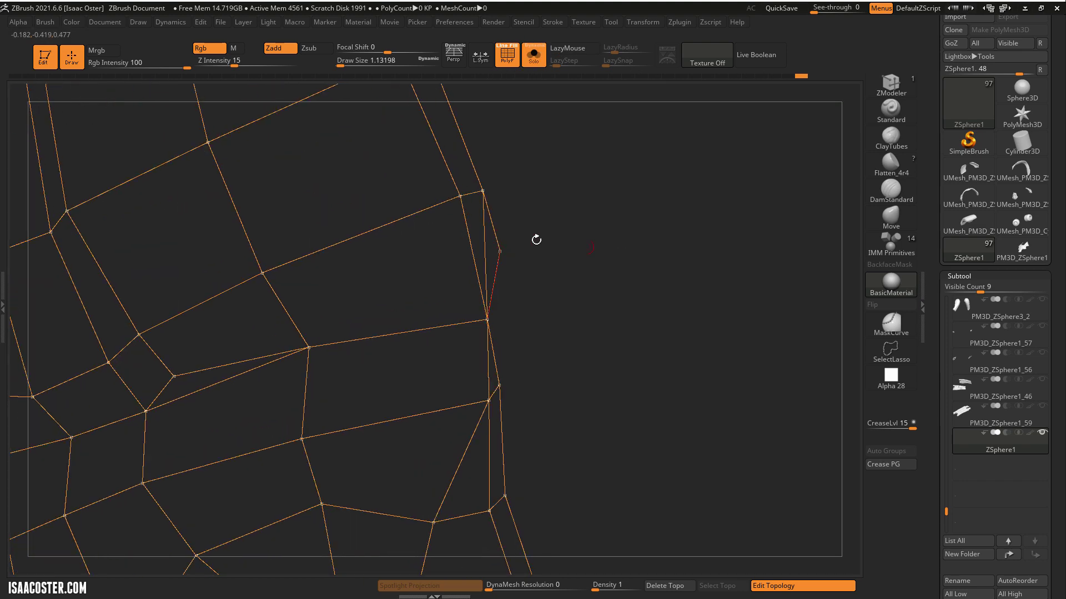
click(534, 66)
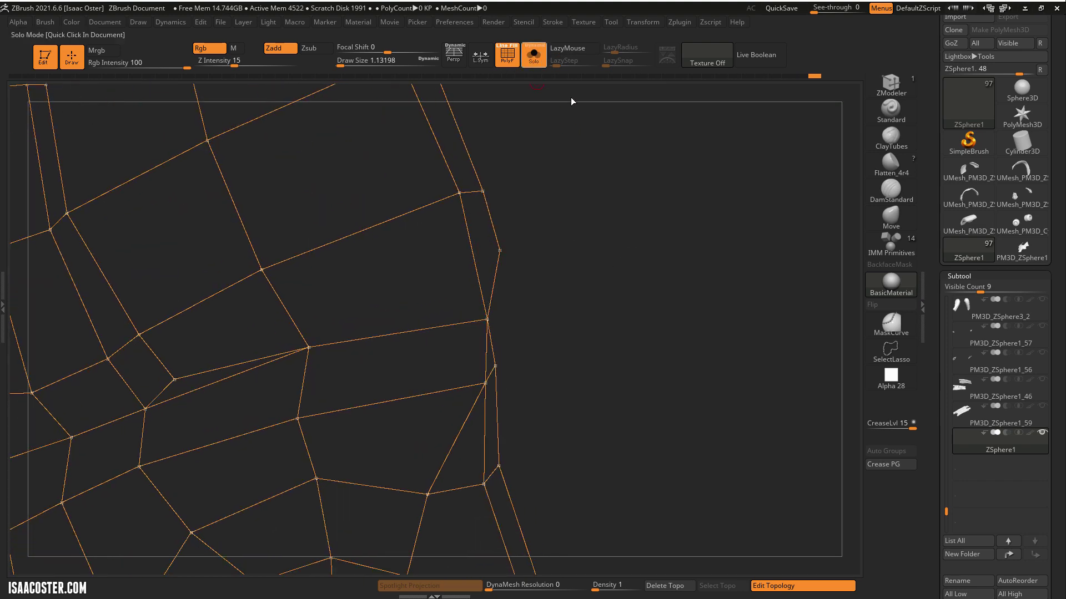
key(q)
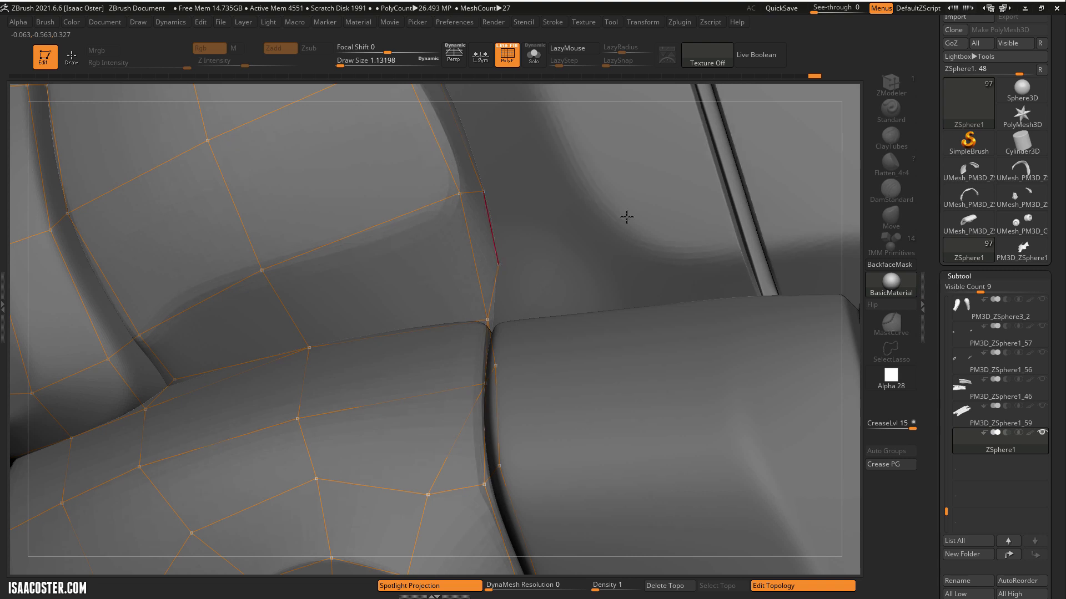
Build a row of quads from the seam into the recess, extending rightward.
key(q)
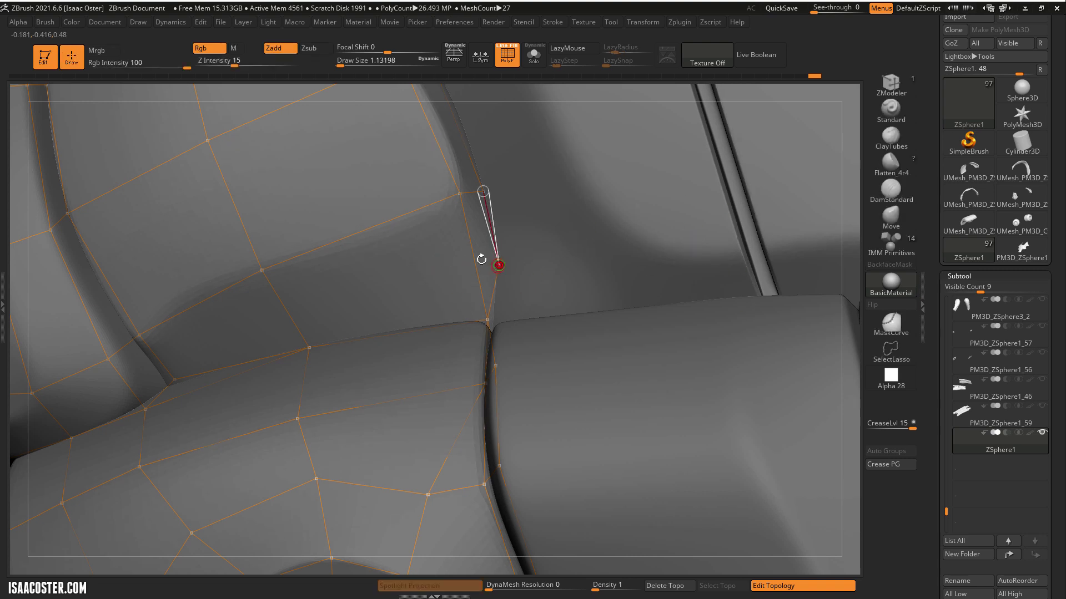
click(498, 265)
click(573, 255)
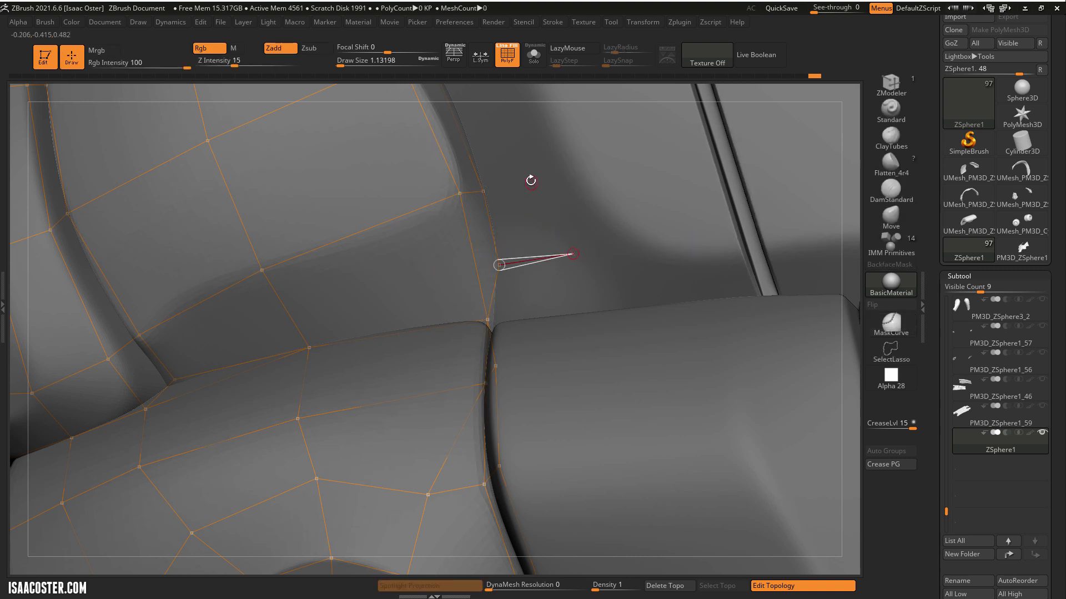
click(526, 185)
click(565, 161)
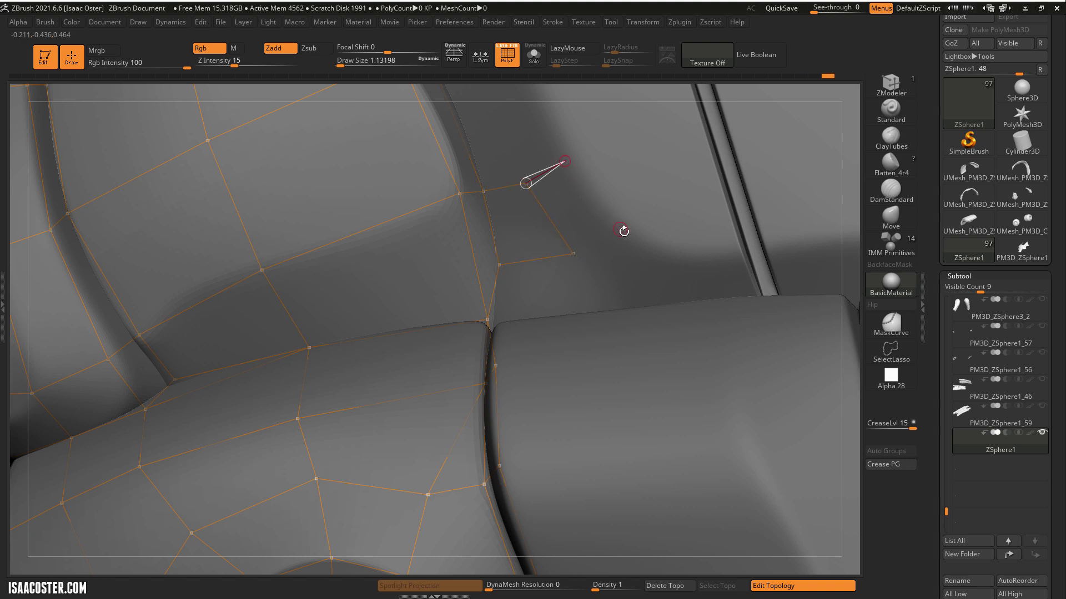
click(623, 232)
click(573, 255)
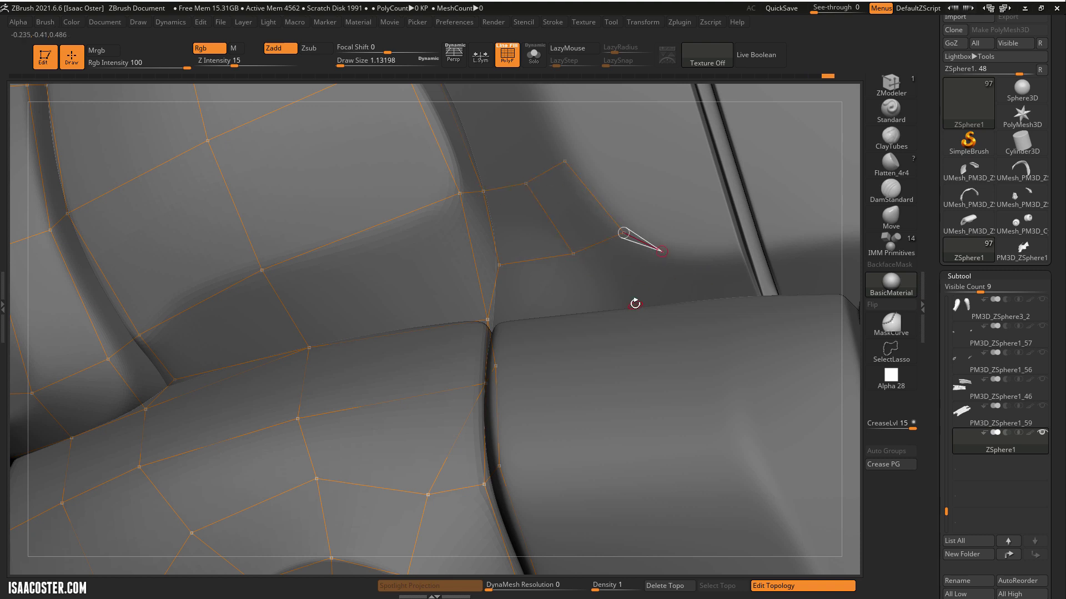
click(633, 305)
click(572, 254)
Add a vertex at the plate junction.
click(485, 317)
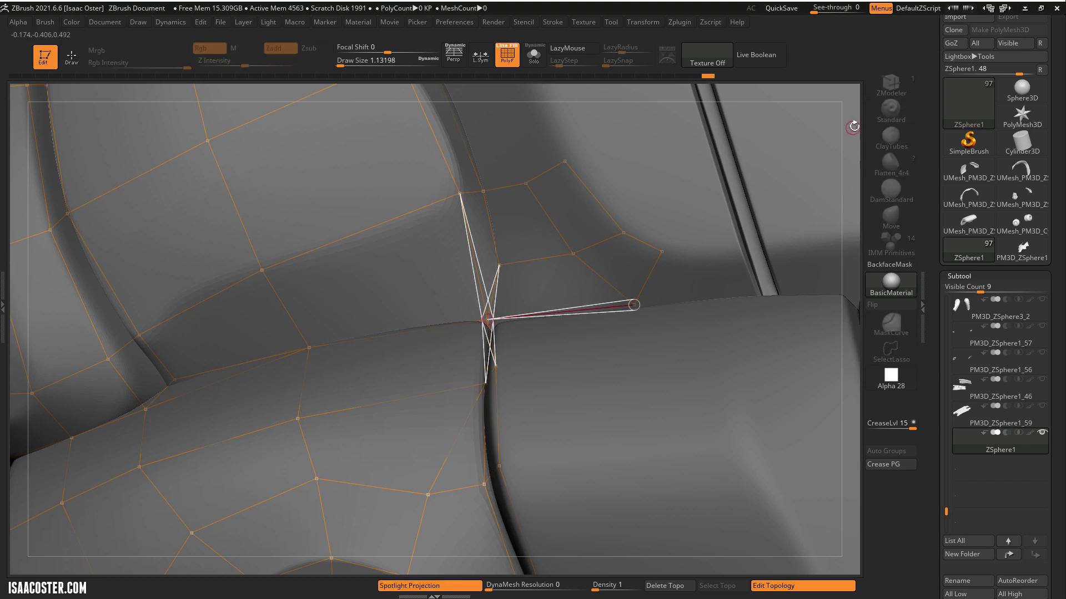
drag(853, 128, 714, 234)
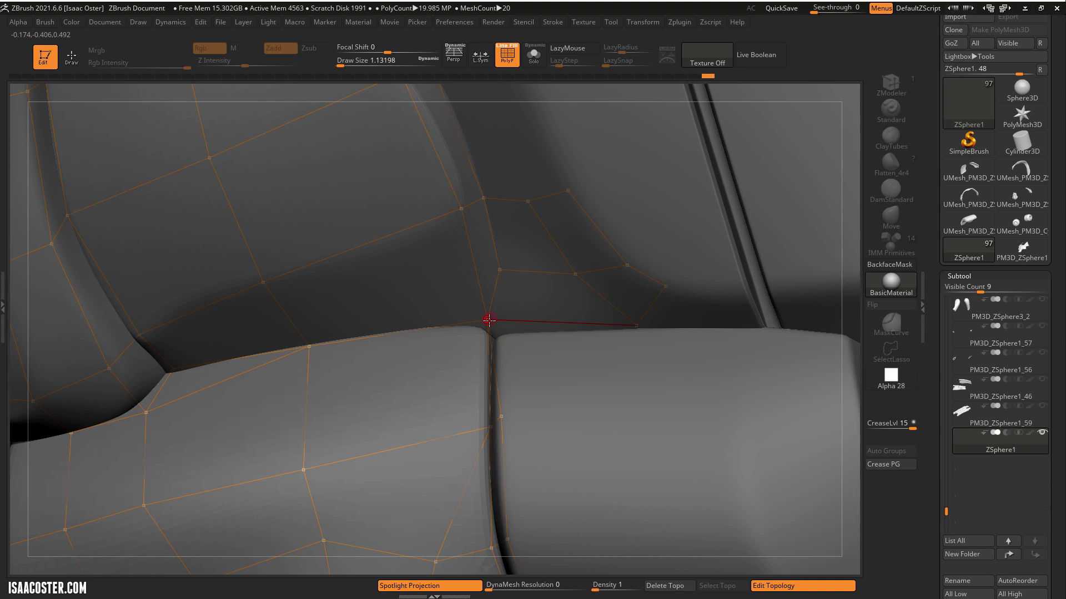
click(495, 325)
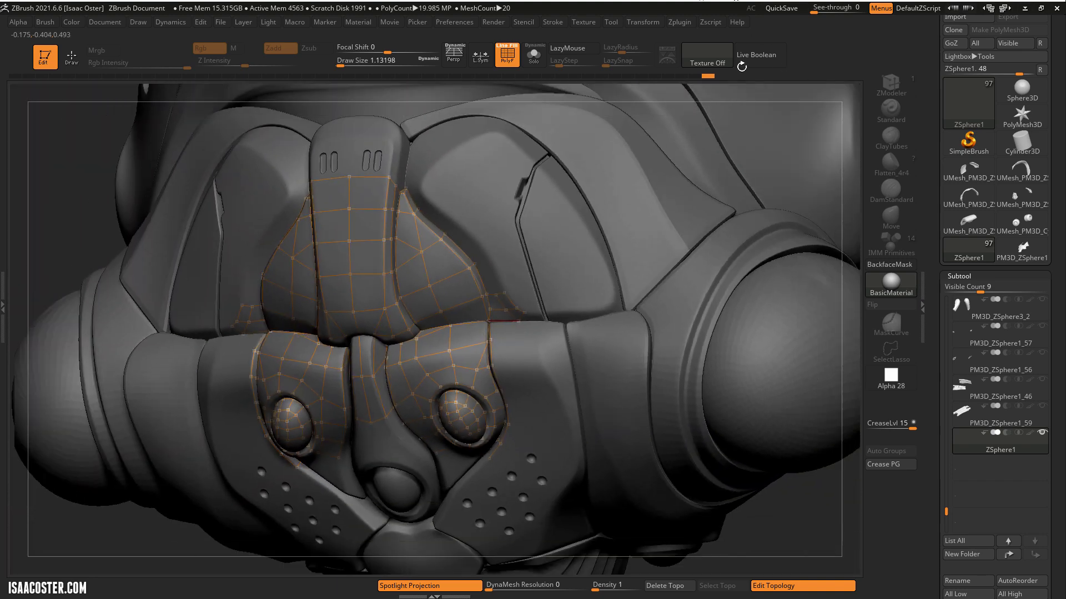
Draw cage points down the nose ridge toward the lower socket.
mouse_move(95, 212)
right_down()
mouse_move(738, 202)
mouse_move(754, 142)
mouse_move(556, 218)
mouse_move(185, 258)
right_up()
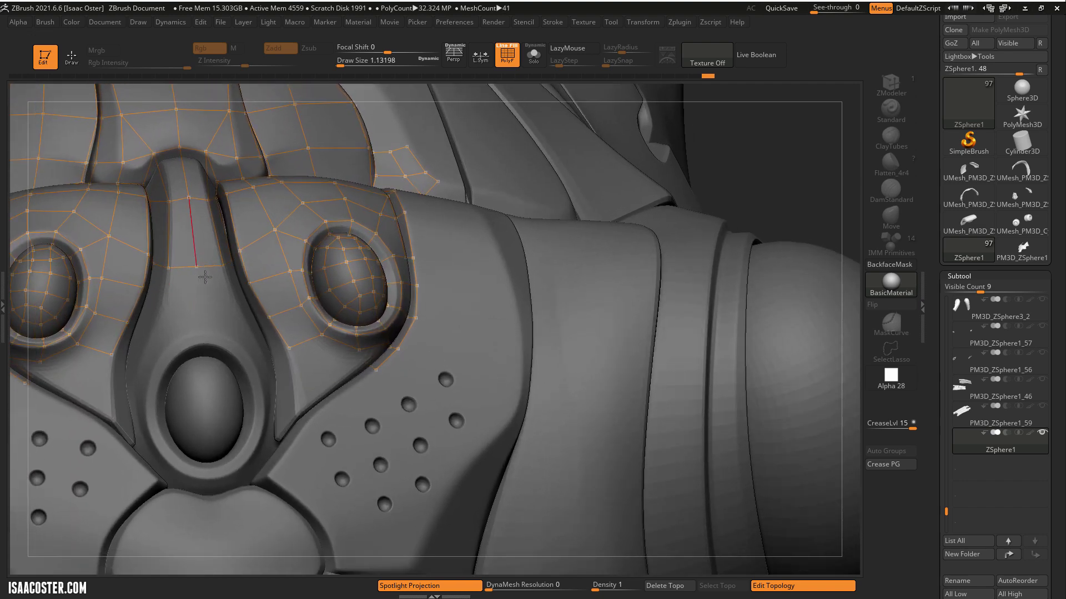
click(204, 278)
key(q)
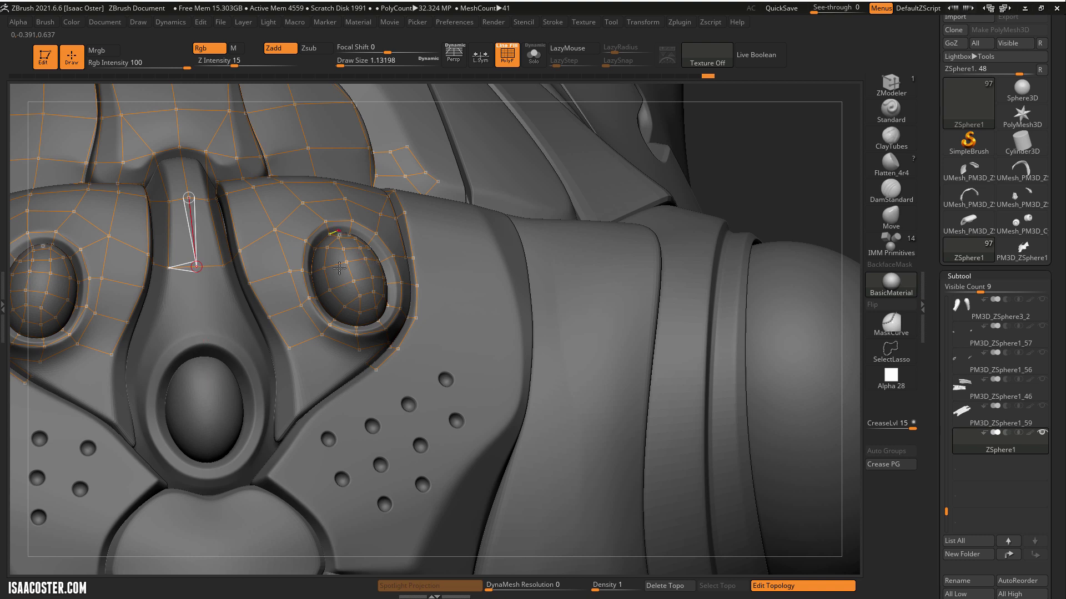
alt+click(197, 268)
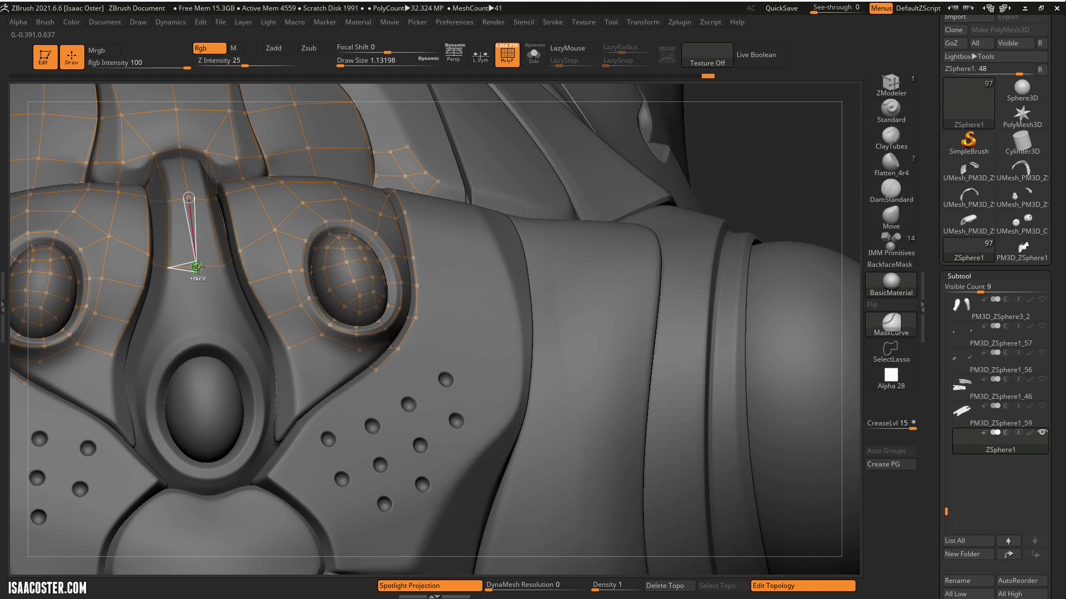
click(200, 298)
click(204, 330)
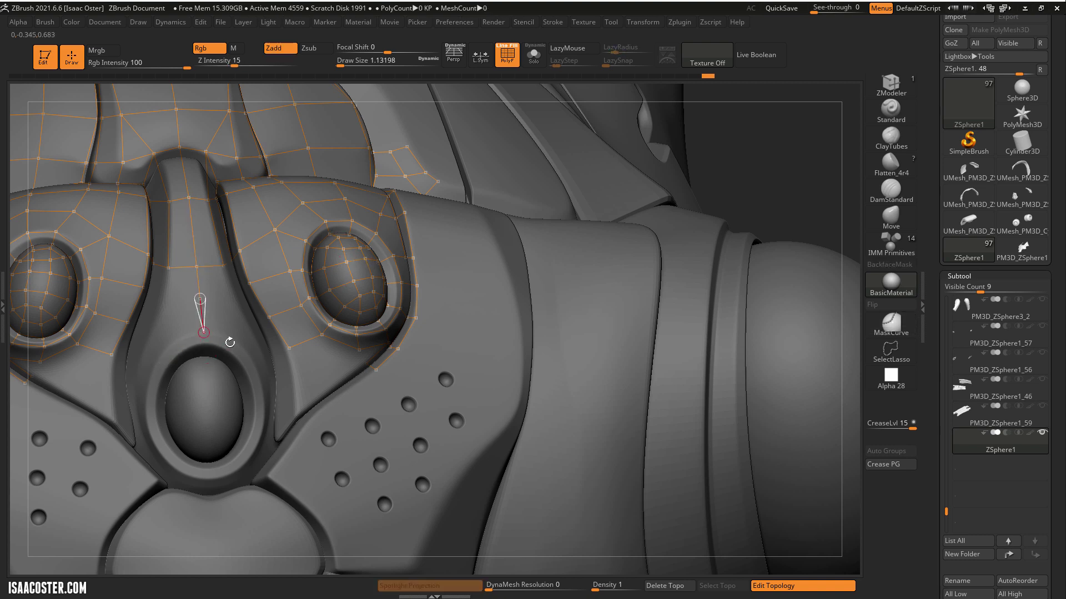
Ring vertices around the lower nose socket rim, adding a top rim point.
click(253, 372)
click(258, 408)
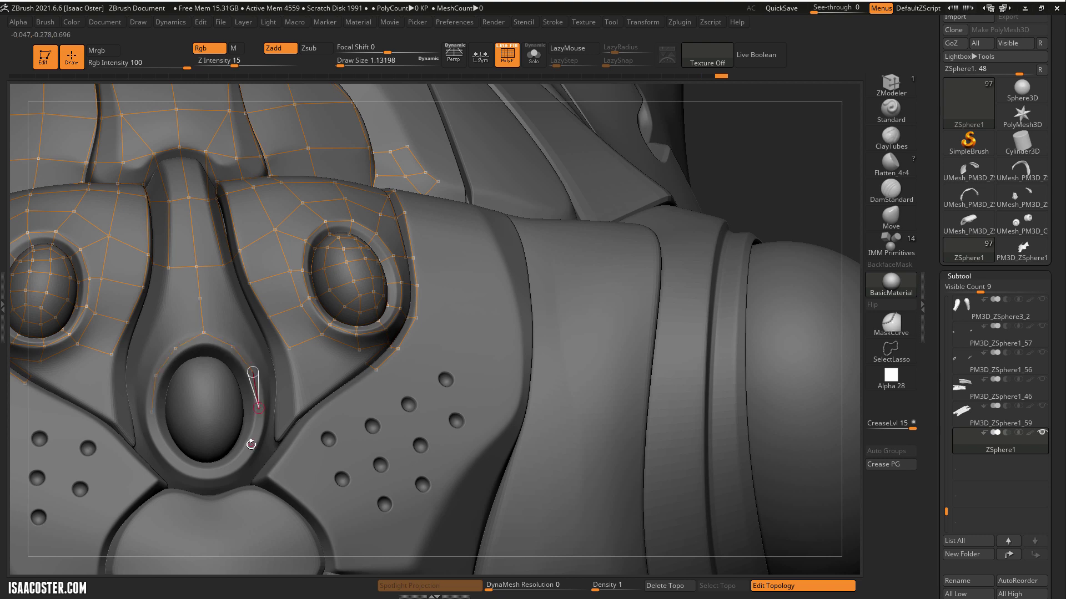
click(251, 446)
click(210, 471)
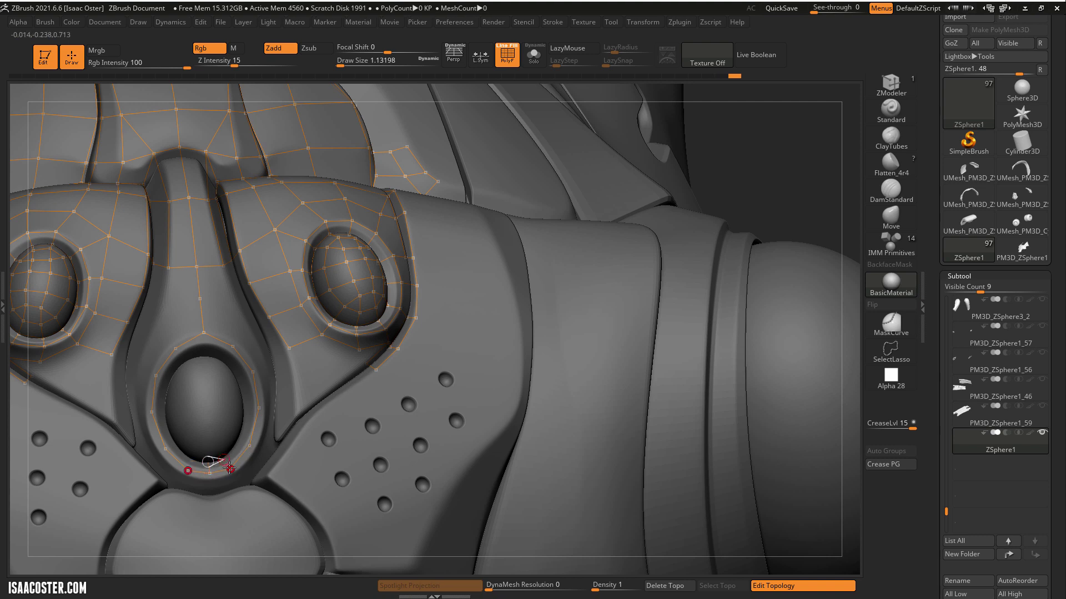
click(249, 446)
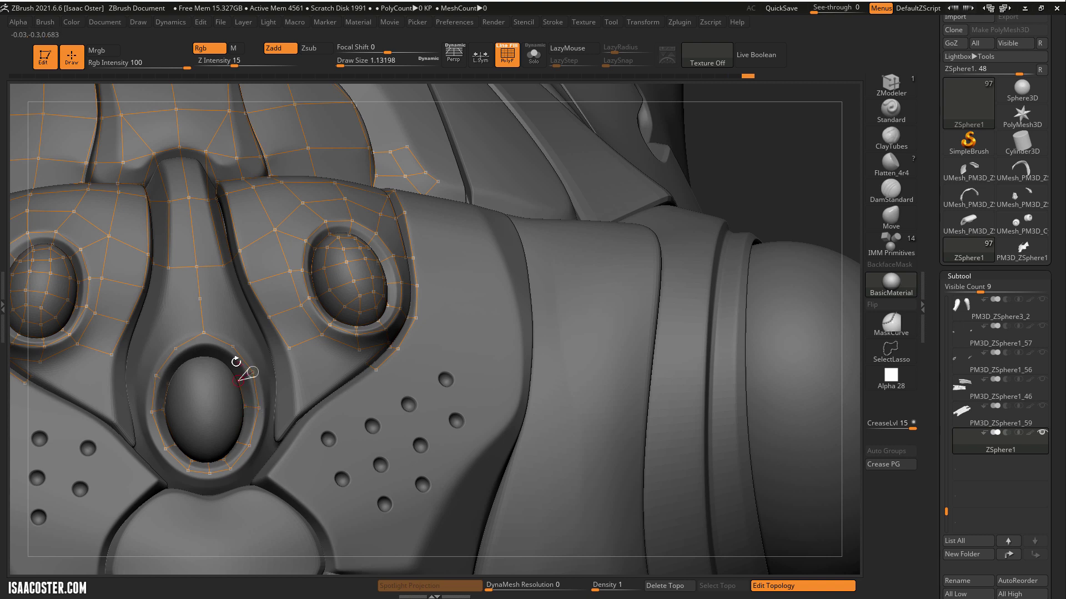
click(201, 356)
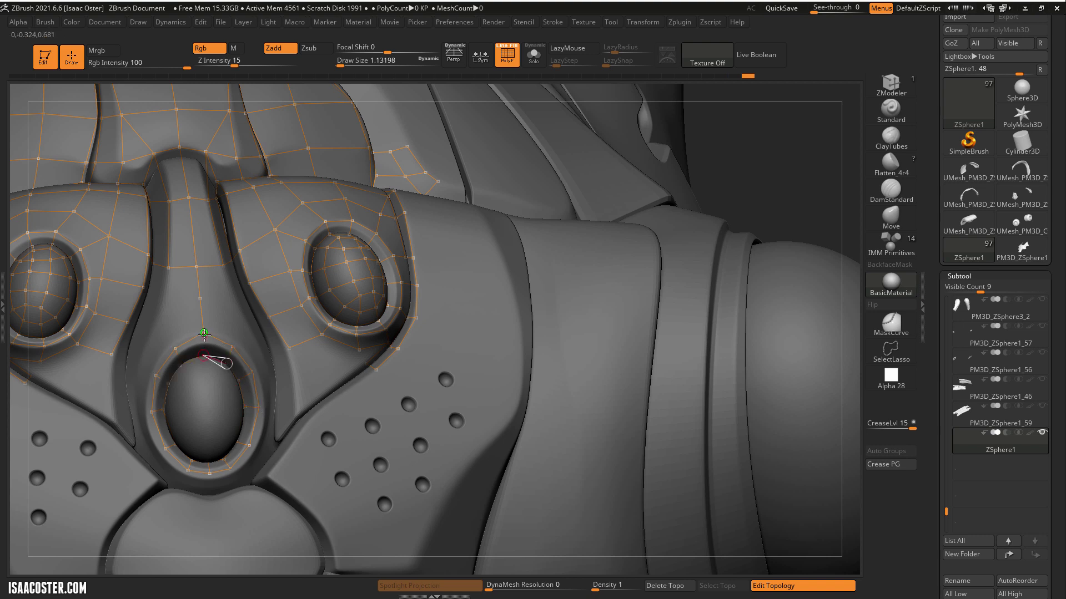
click(203, 334)
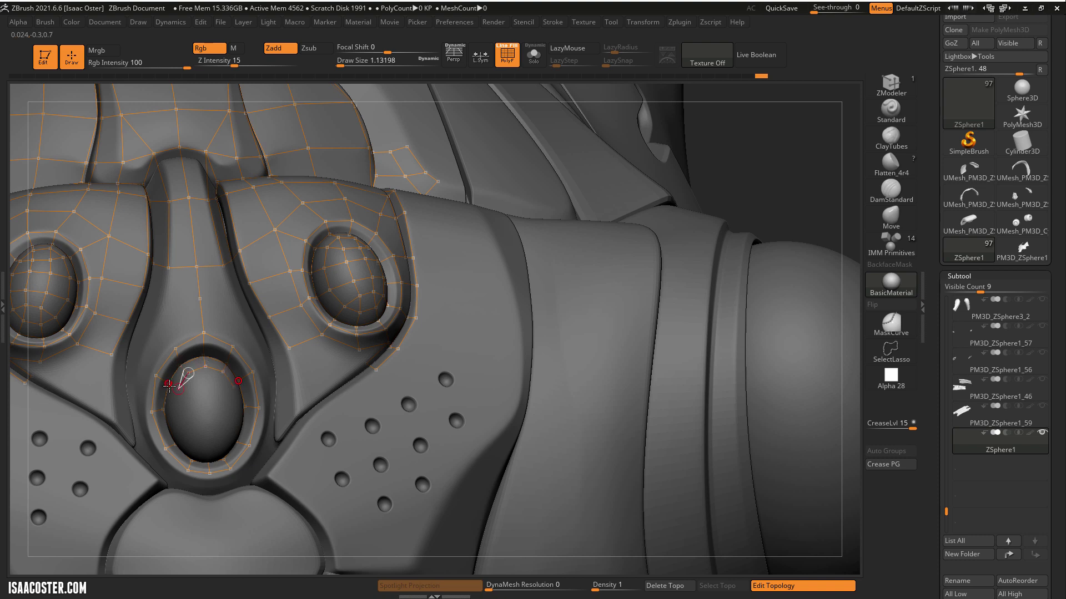
Add and connect points on the socket's left and inner rim.
click(164, 410)
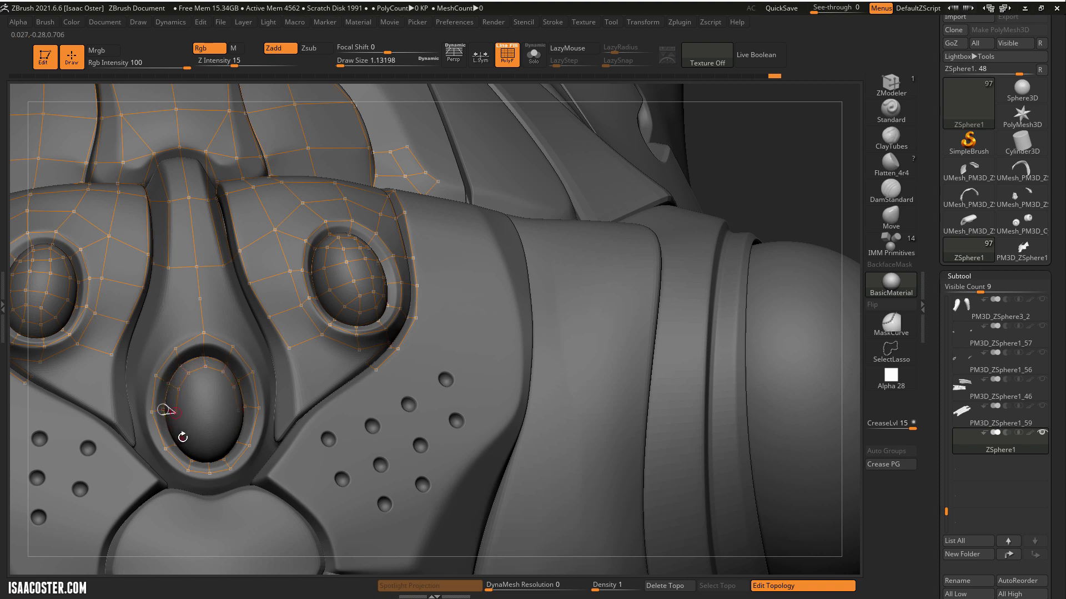
alt+click(174, 438)
click(177, 443)
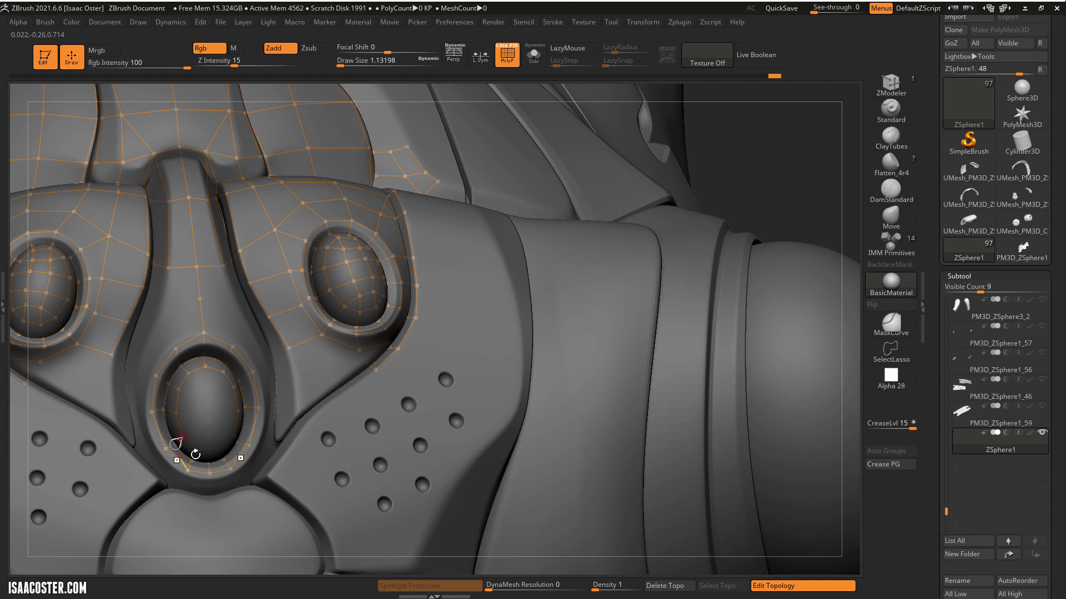
click(208, 448)
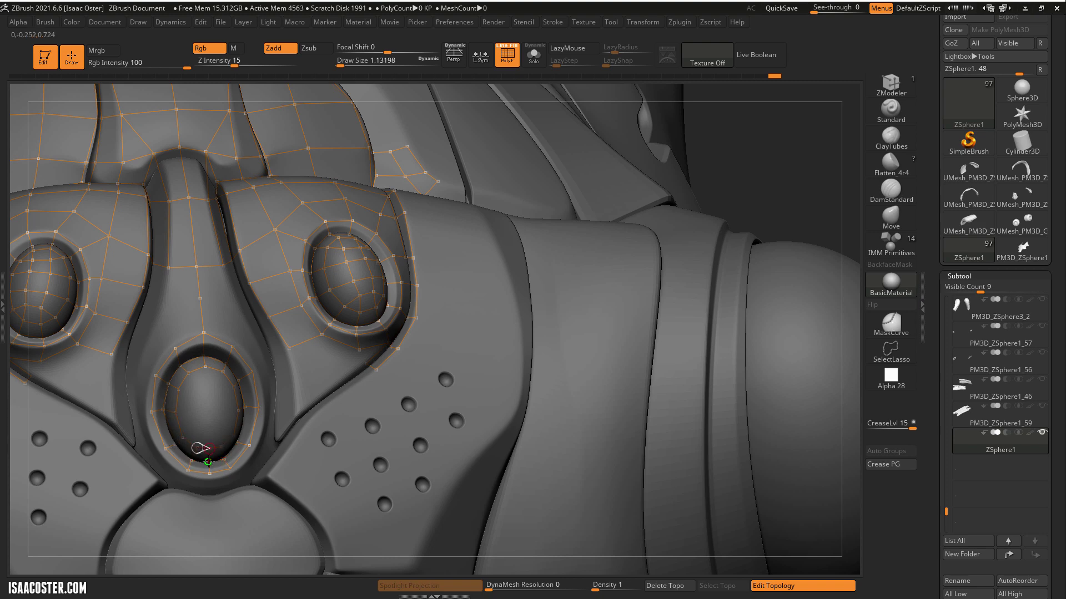
mouse_move(758, 170)
mouse_down()
mouse_move(744, 183)
mouse_move(696, 149)
mouse_move(350, 331)
mouse_up()
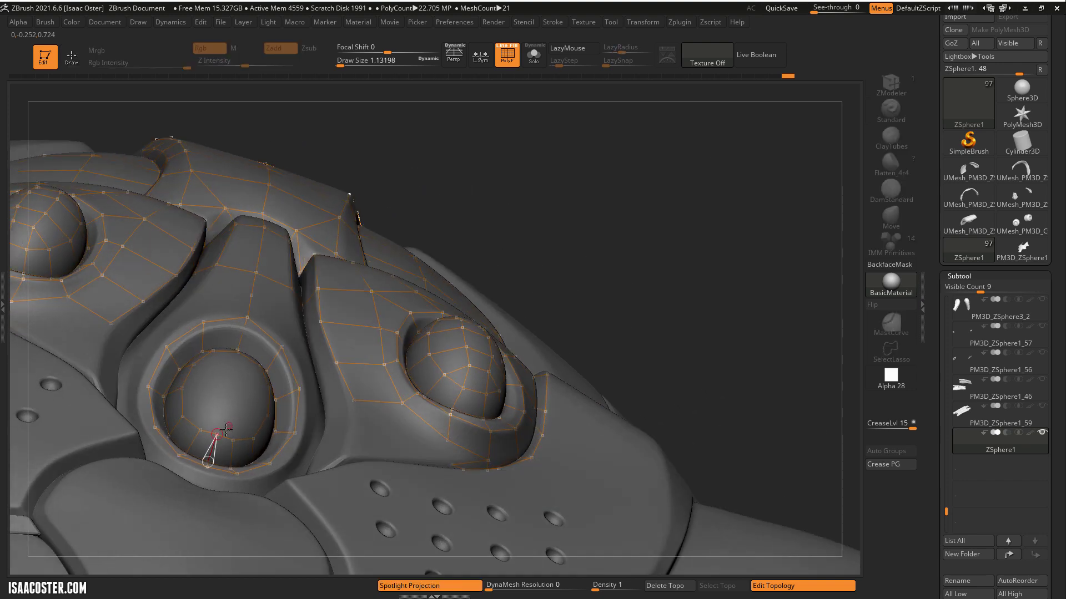
Start the inner socket ring by linking new points to the lower nose socket's rim points.
click(210, 438)
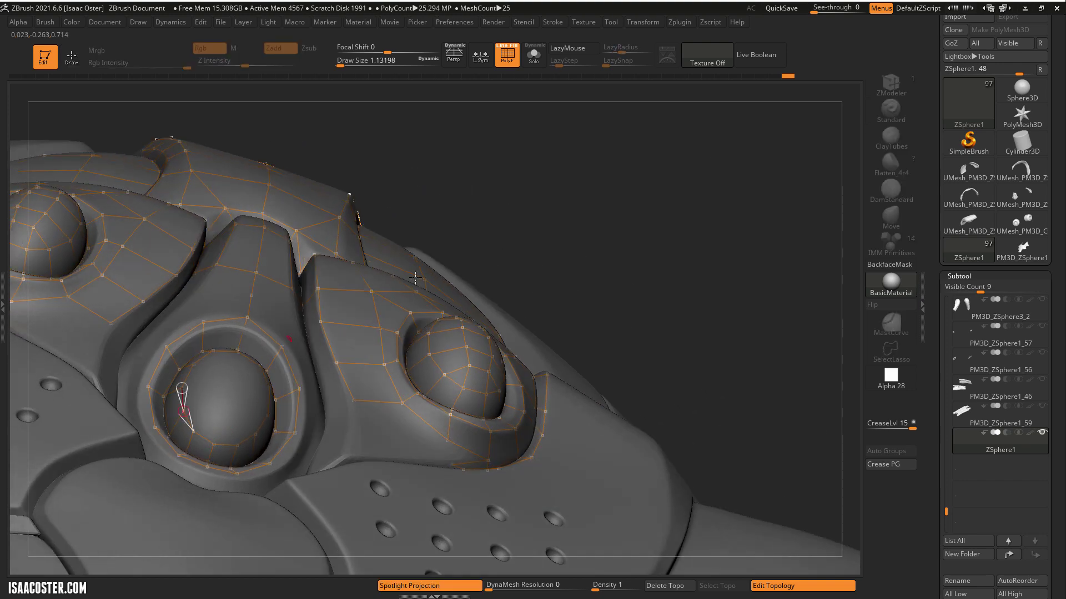
mouse_move(601, 202)
mouse_down()
mouse_move(565, 214)
mouse_move(267, 457)
mouse_up()
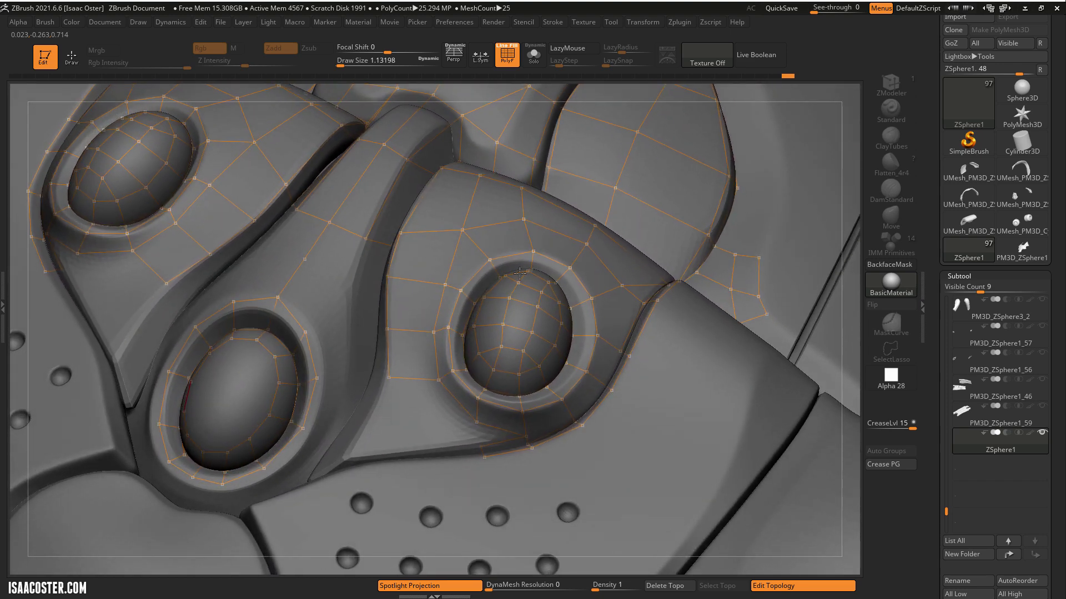
click(257, 459)
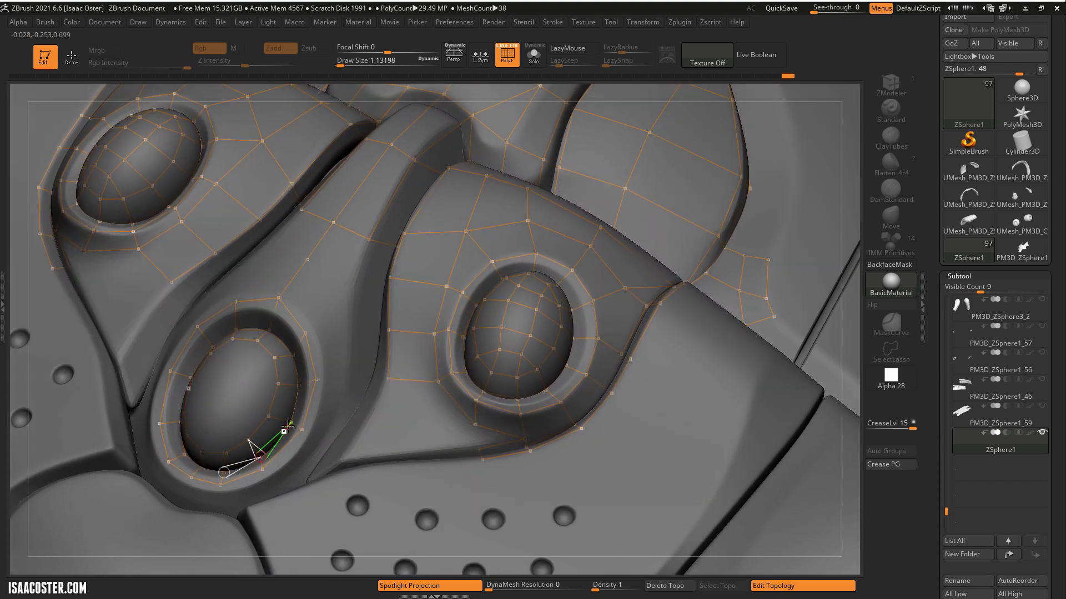
click(270, 419)
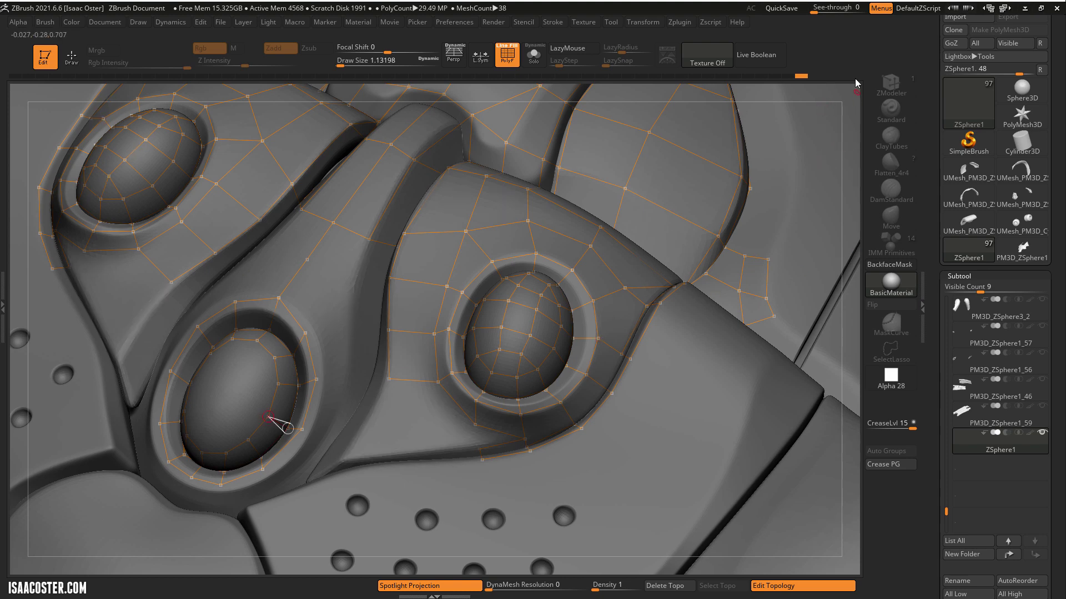
mouse_move(855, 84)
mouse_down()
mouse_move(860, 102)
mouse_move(472, 259)
mouse_up()
Place the first topology points across the lower part of the socket dome.
key(q)
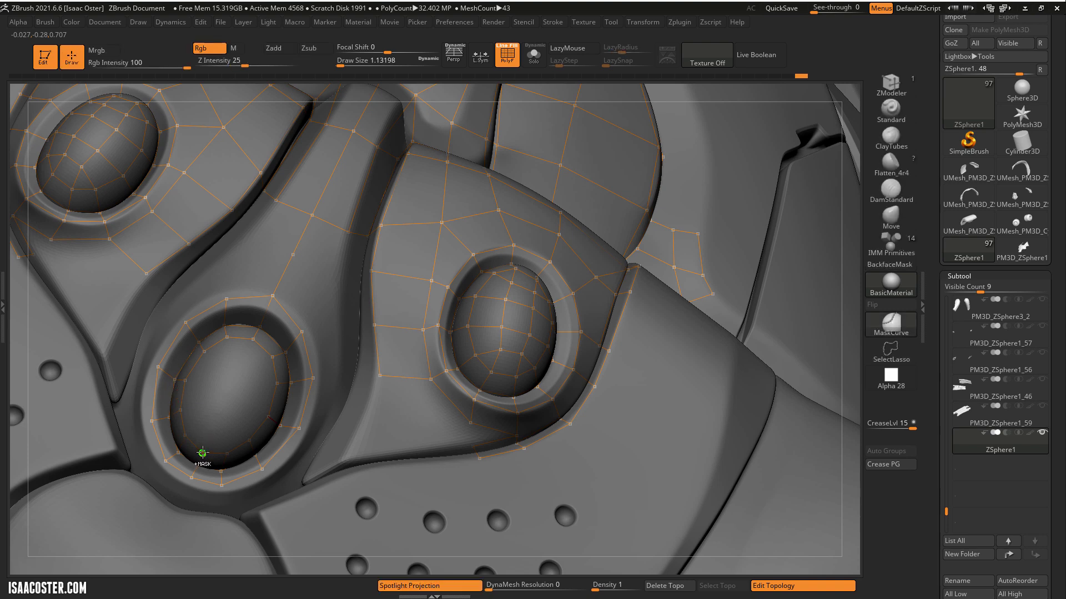
drag(202, 452, 216, 419)
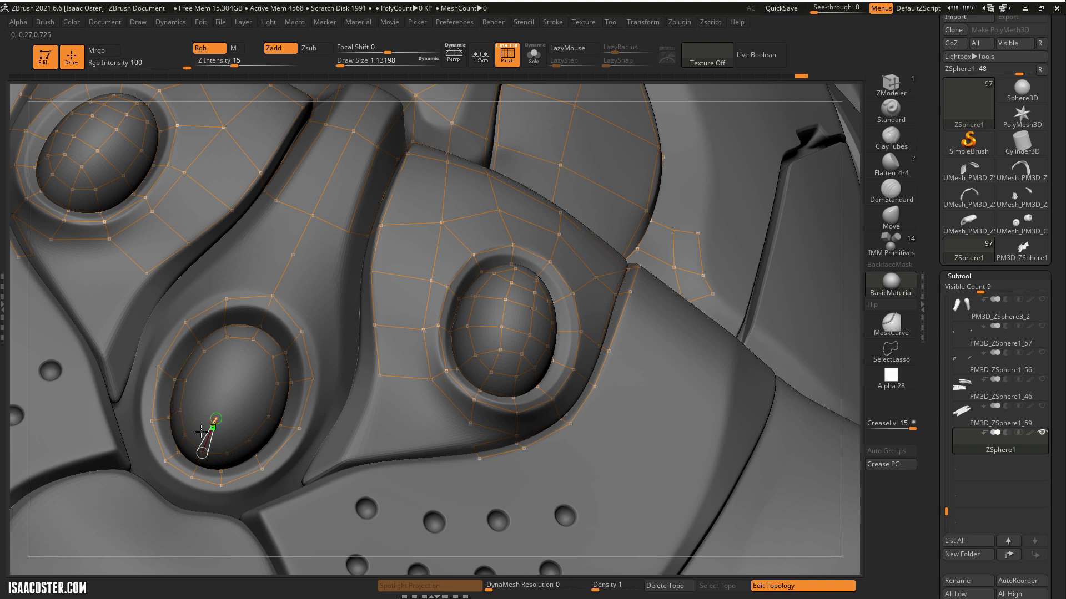
key(shift+z)
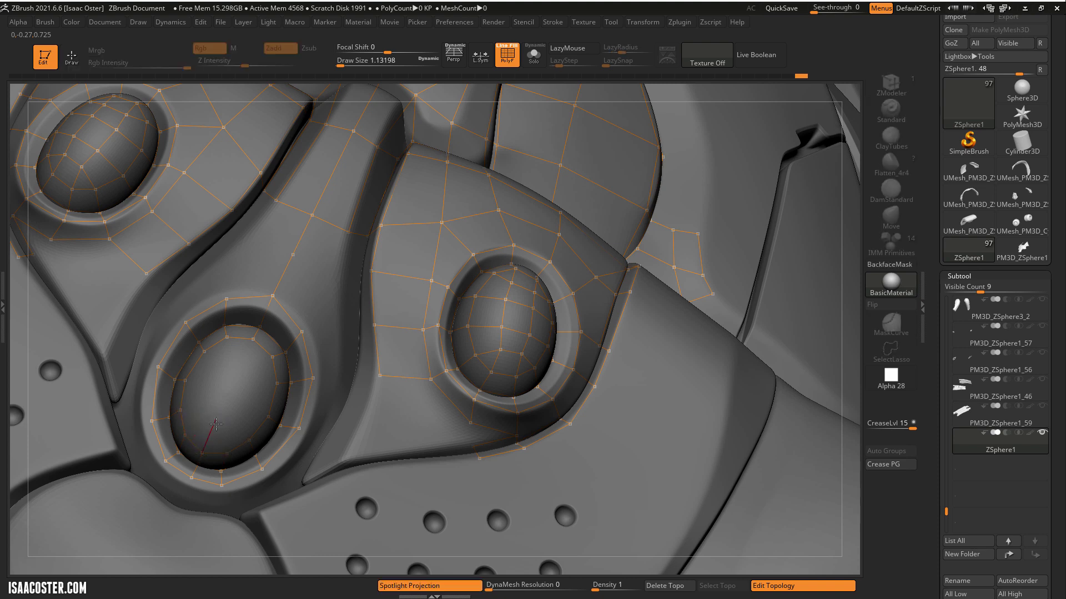
key(z)
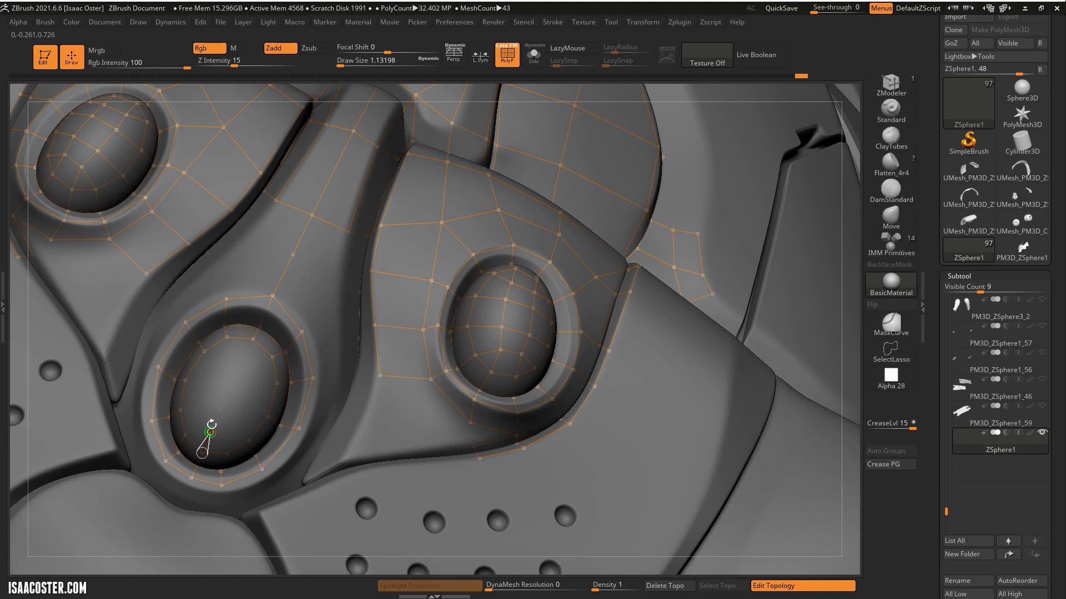
click(208, 428)
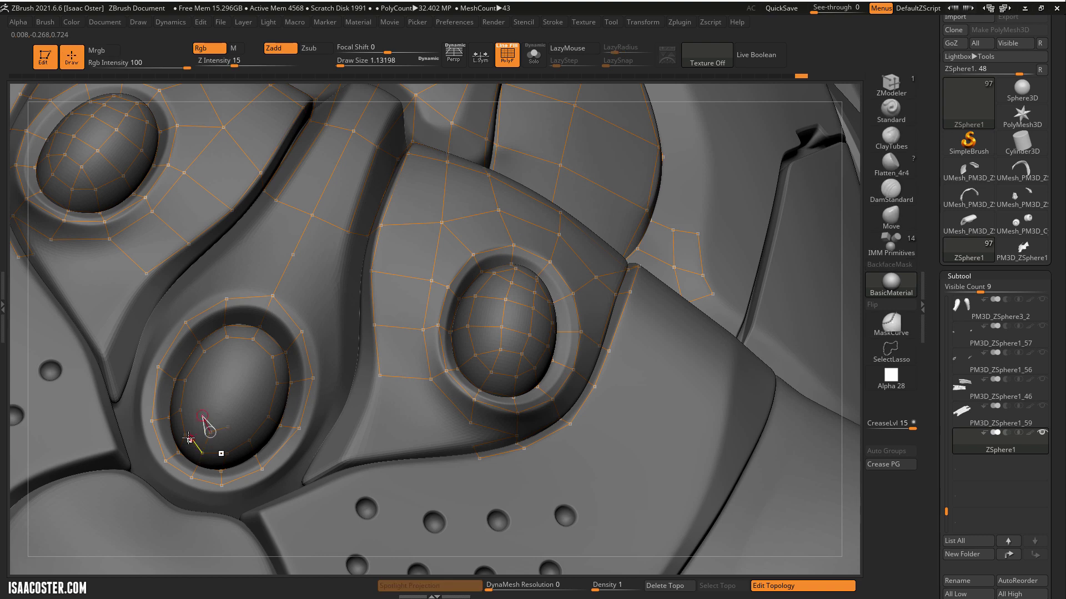
click(180, 410)
click(211, 386)
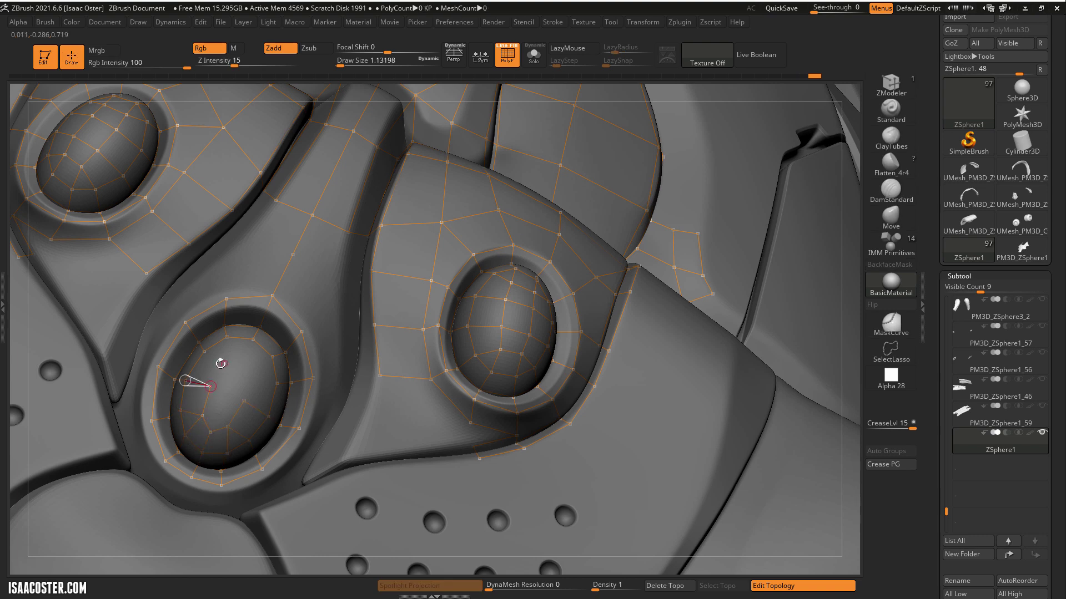
Extend the dome points toward the top and join them to nearby cage points.
click(227, 338)
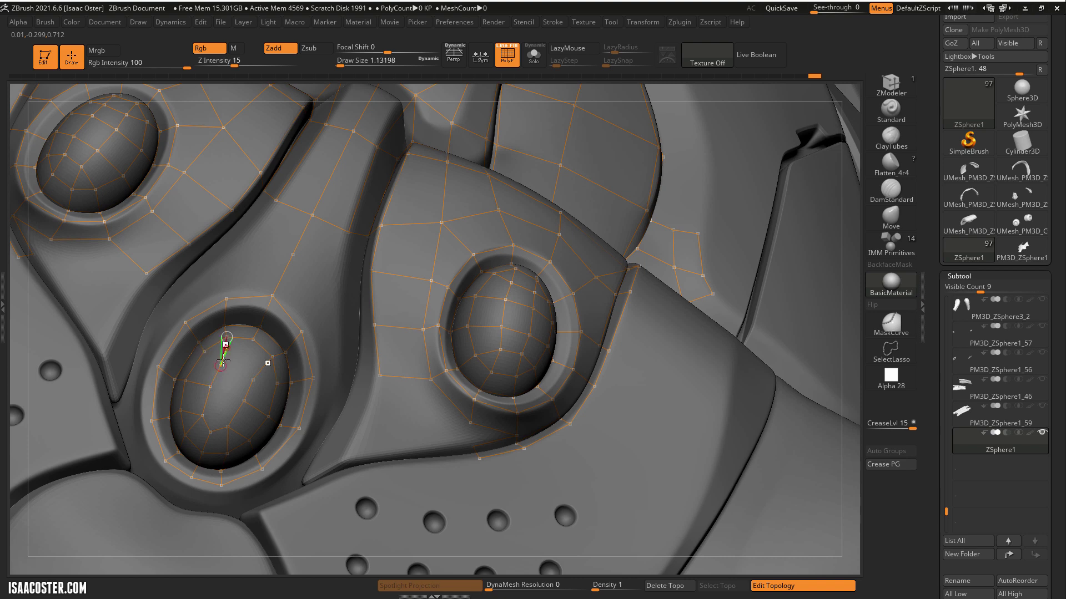
click(239, 367)
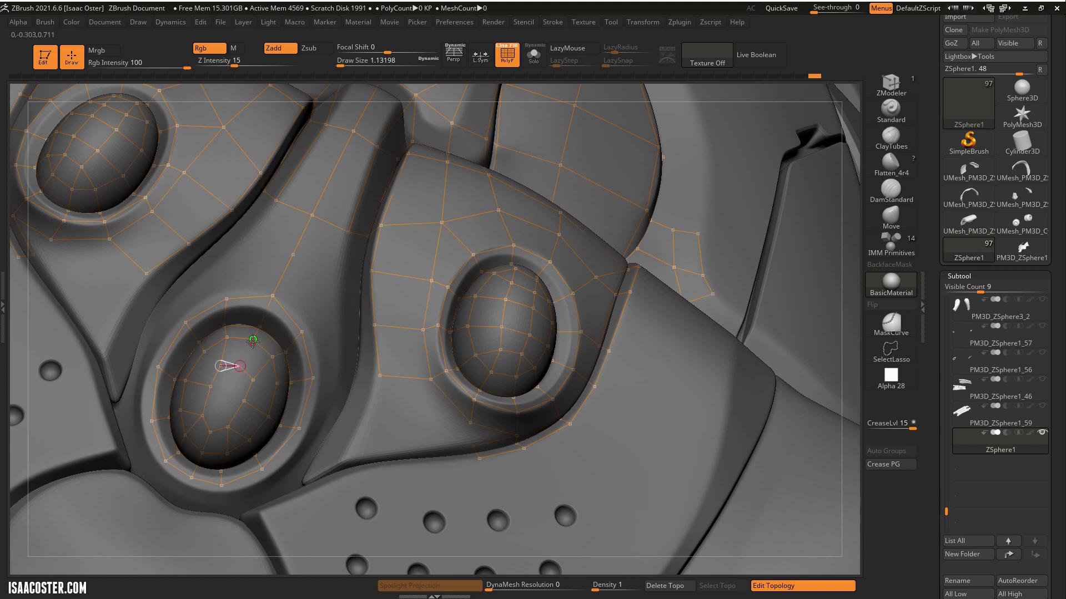
click(221, 365)
click(211, 385)
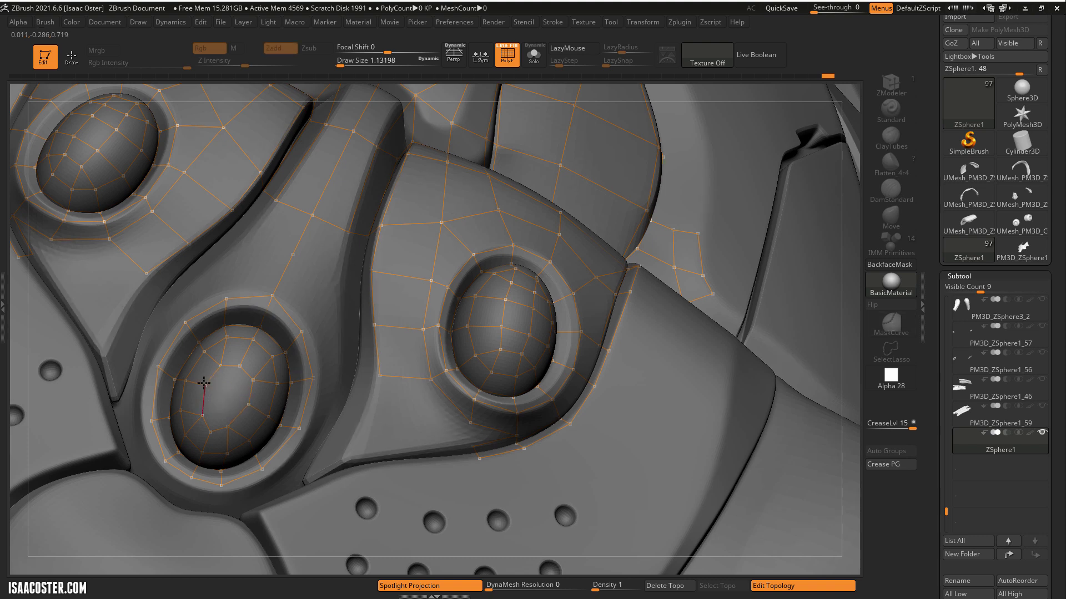
click(205, 385)
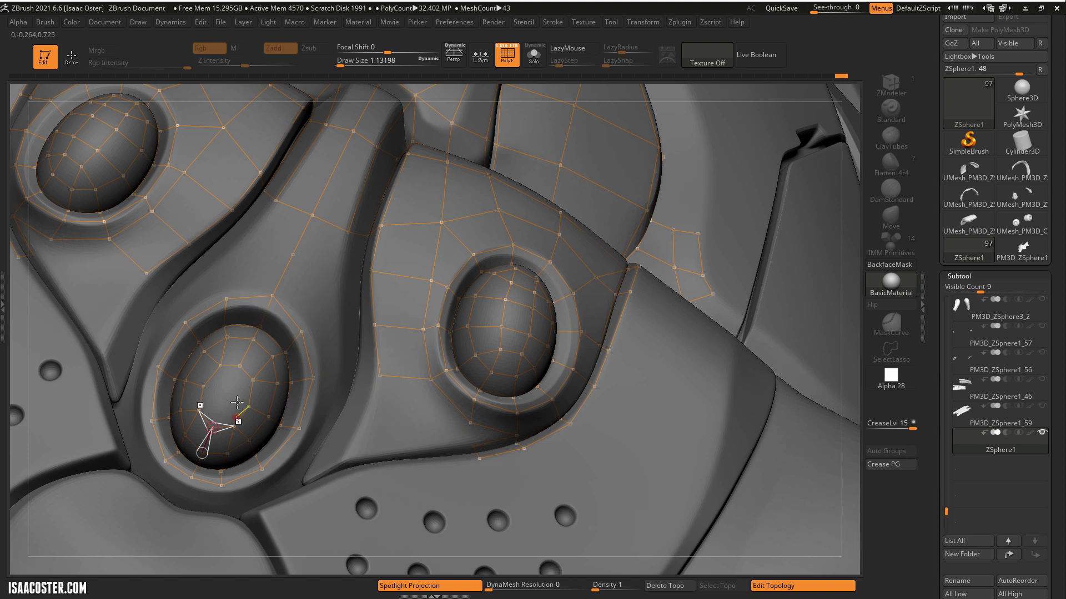
key(z)
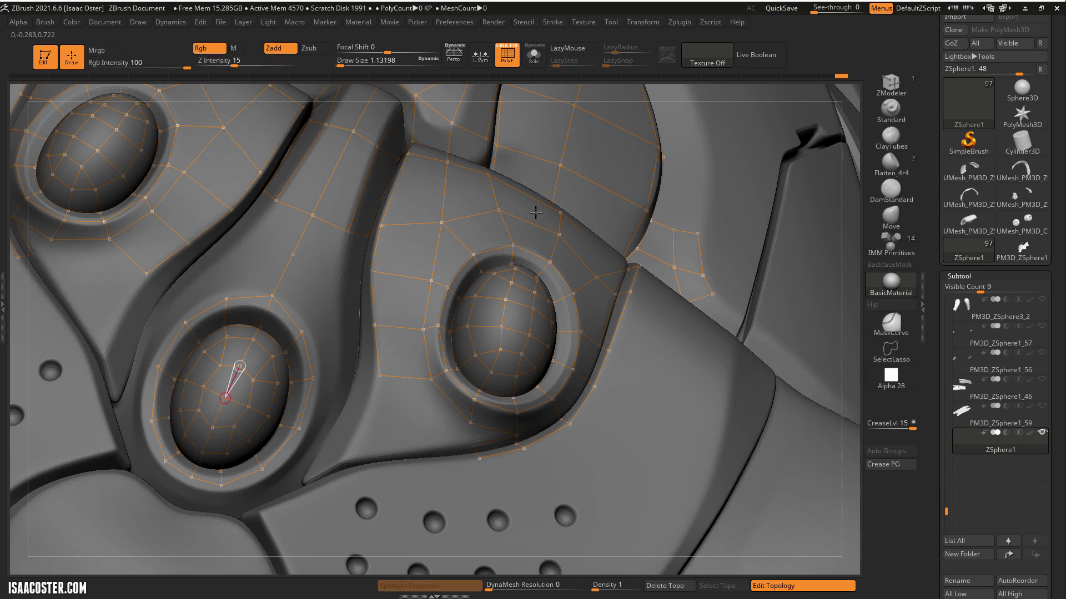
Orbit the cage as an isolated solid Solo preview, then turn Solo off to show the head.
click(533, 55)
key(a)
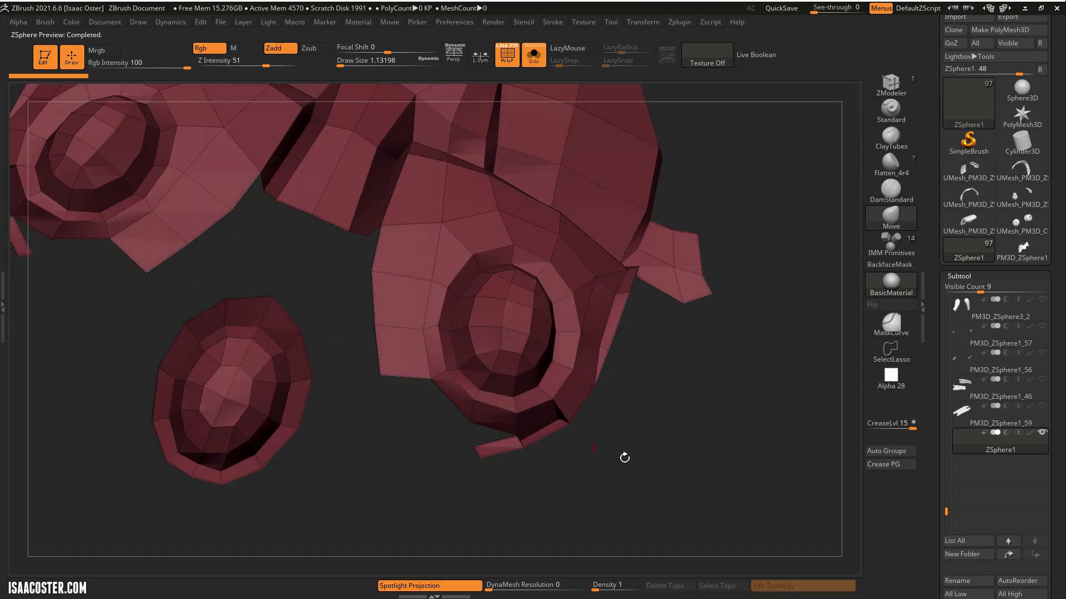
mouse_move(623, 452)
mouse_down()
mouse_move(626, 417)
mouse_move(602, 394)
mouse_move(607, 374)
mouse_move(595, 424)
mouse_move(324, 232)
mouse_move(216, 229)
mouse_move(328, 224)
mouse_move(279, 239)
mouse_move(197, 205)
mouse_move(191, 174)
mouse_move(488, 71)
mouse_up()
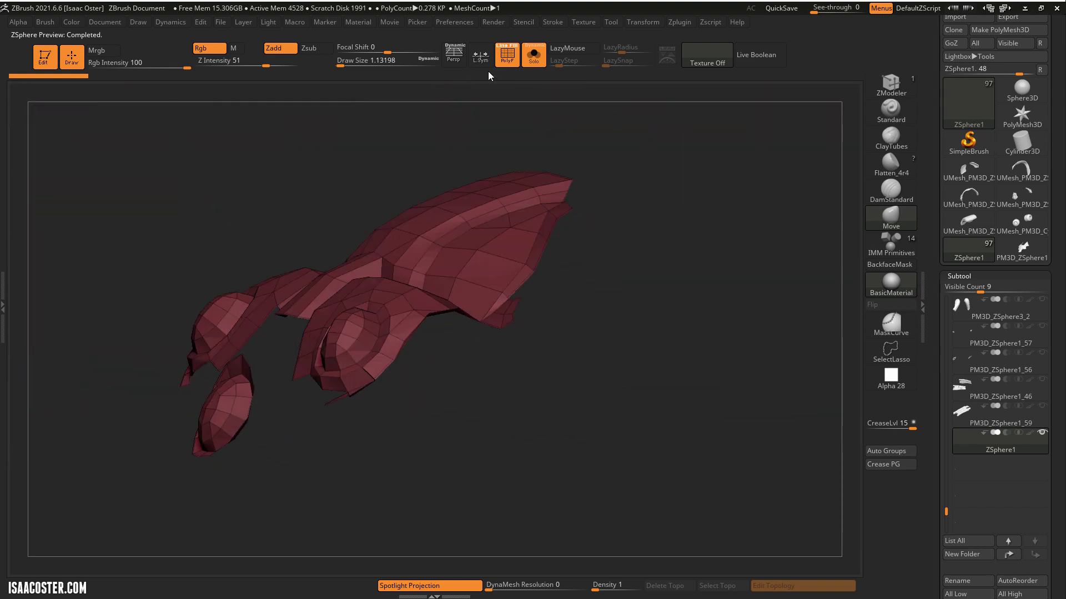
click(537, 59)
mouse_move(267, 156)
mouse_down()
mouse_move(233, 151)
mouse_move(222, 134)
mouse_move(223, 159)
mouse_move(555, 183)
mouse_move(580, 246)
mouse_up()
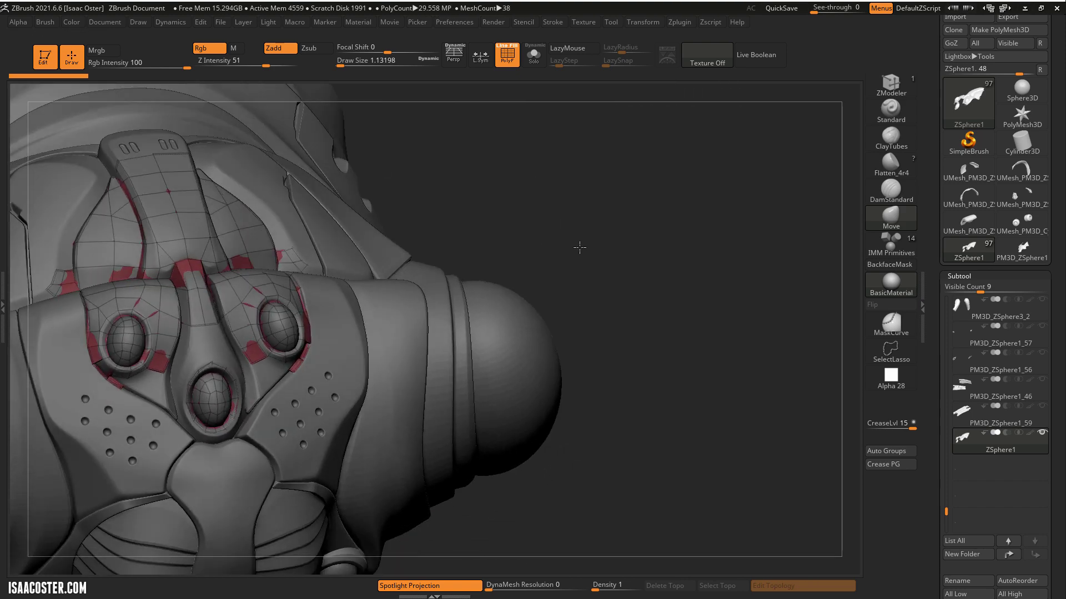
Exit the preview back to editable topology and frame the whole head with F.
key(a)
key(a)
mouse_move(653, 301)
mouse_down()
mouse_move(654, 326)
mouse_move(661, 296)
mouse_move(645, 295)
mouse_move(656, 310)
mouse_move(694, 255)
mouse_move(532, 316)
mouse_move(316, 368)
mouse_up()
key(f)
drag(203, 238, 167, 195)
Select the green panel and purple band pieces, then make ZSphere1 active again.
alt+click(204, 219)
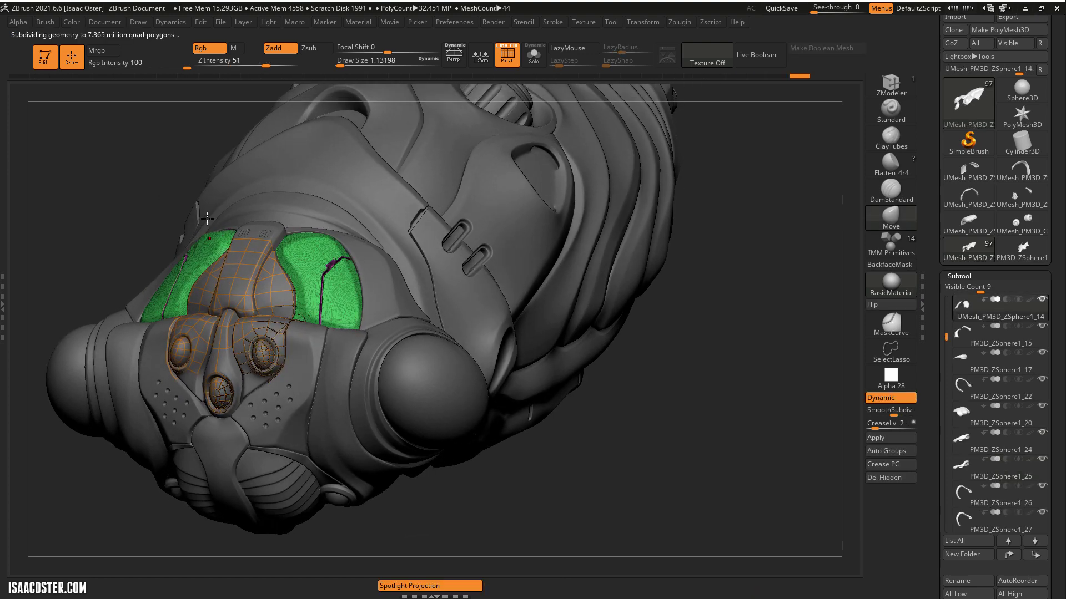
key(space)
drag(621, 469, 625, 466)
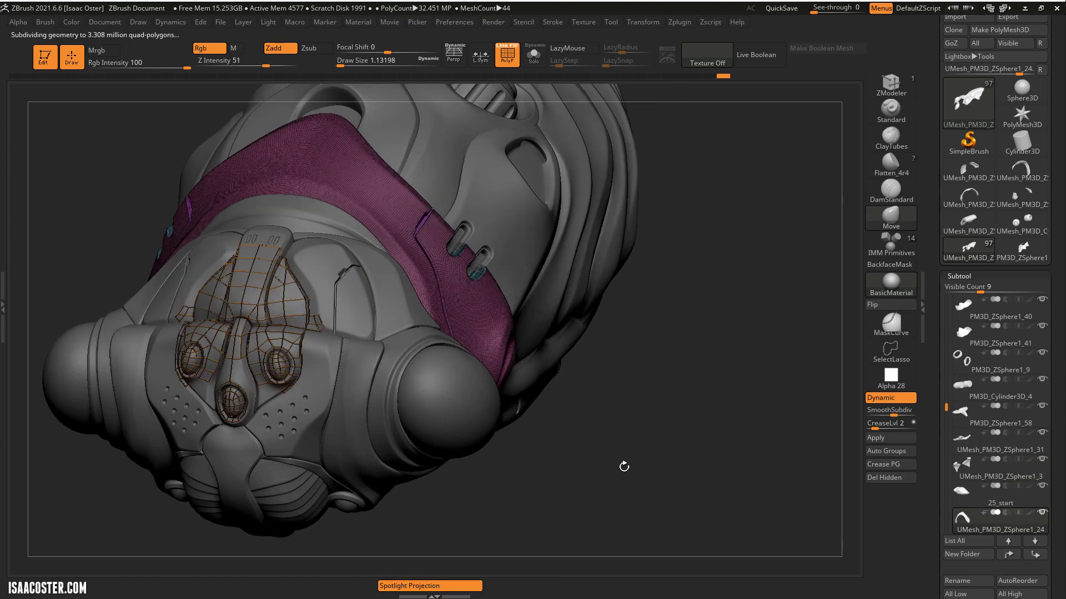
drag(939, 407, 950, 487)
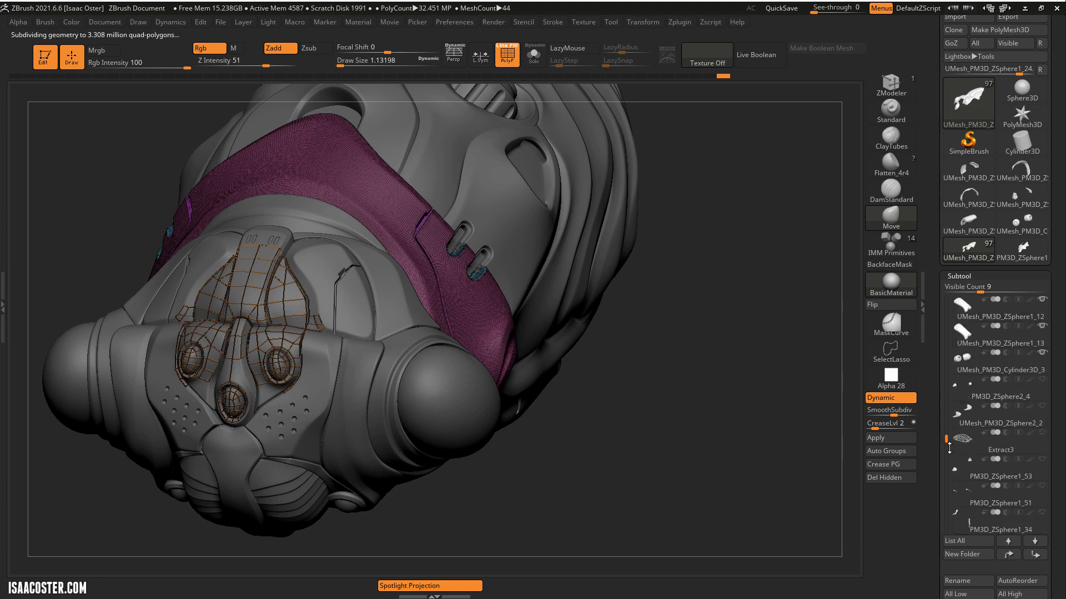
click(978, 477)
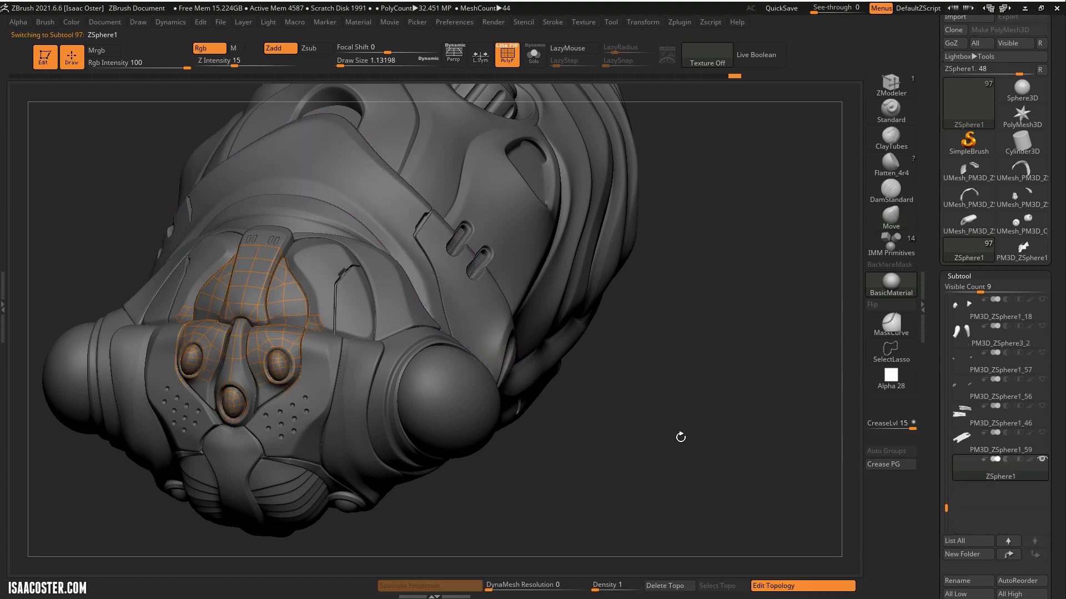